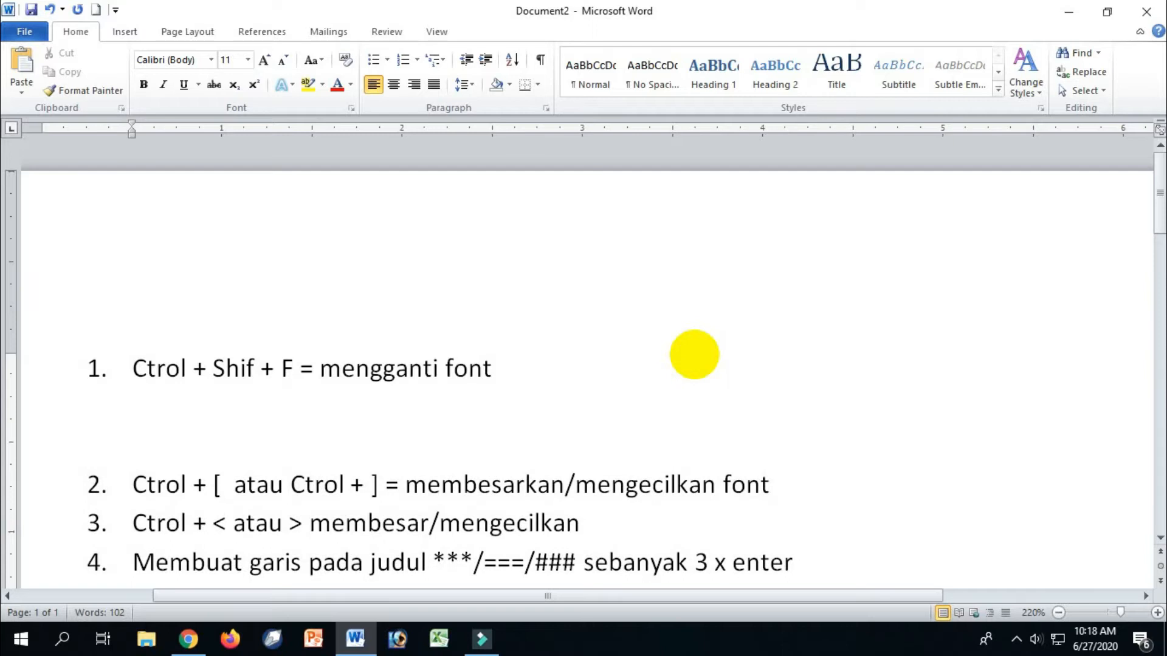
Step: Change the font of list item 1's text to Arial
key(Up)
key(shift+End)
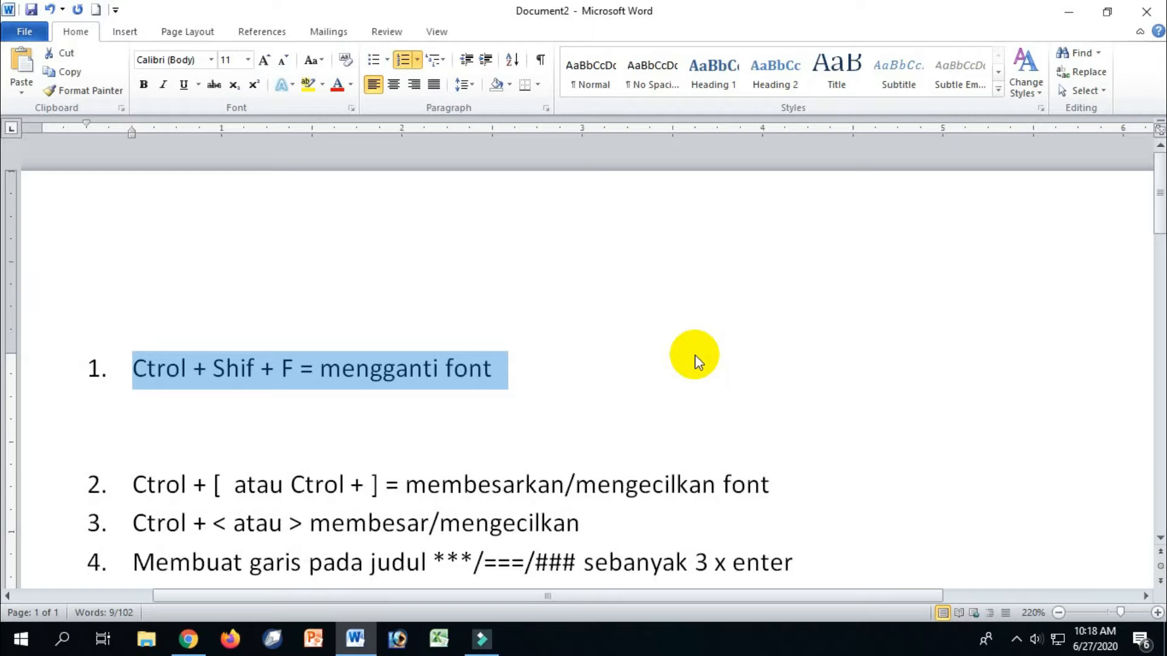
key(ctrl+shift+f)
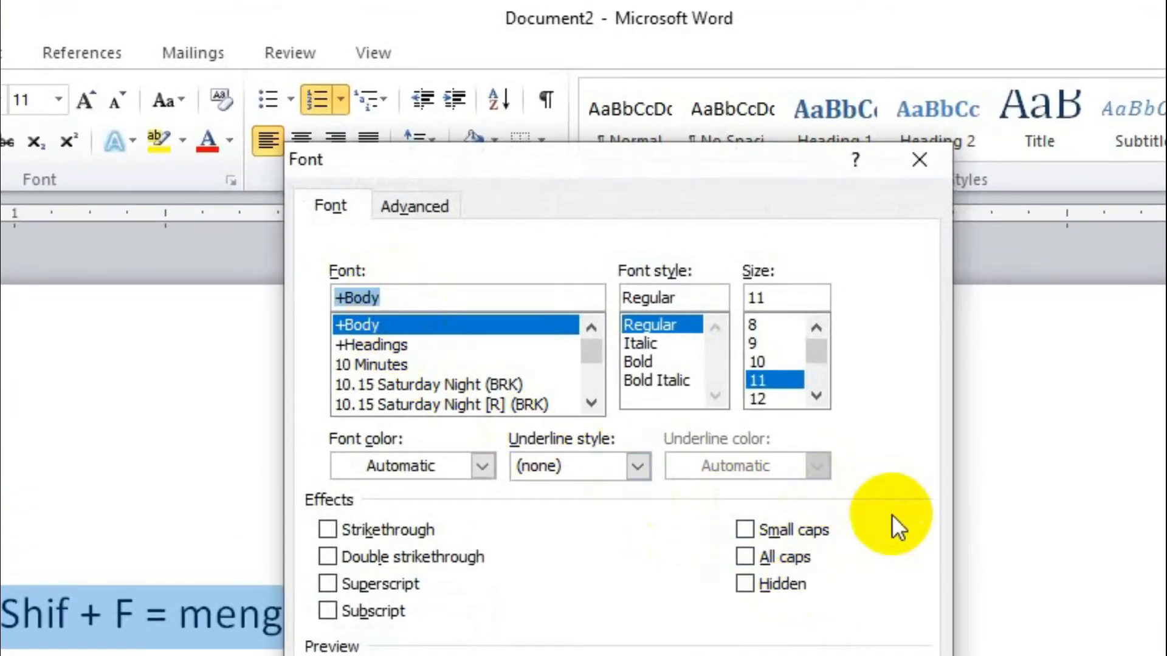
text(arial)
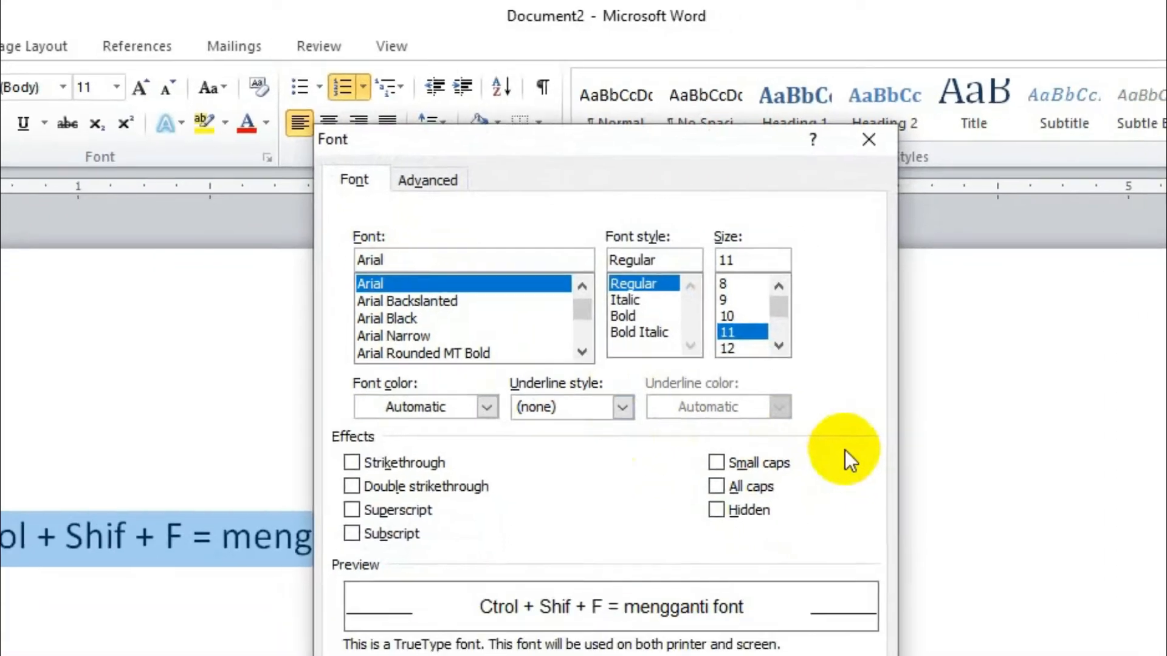
key(Return)
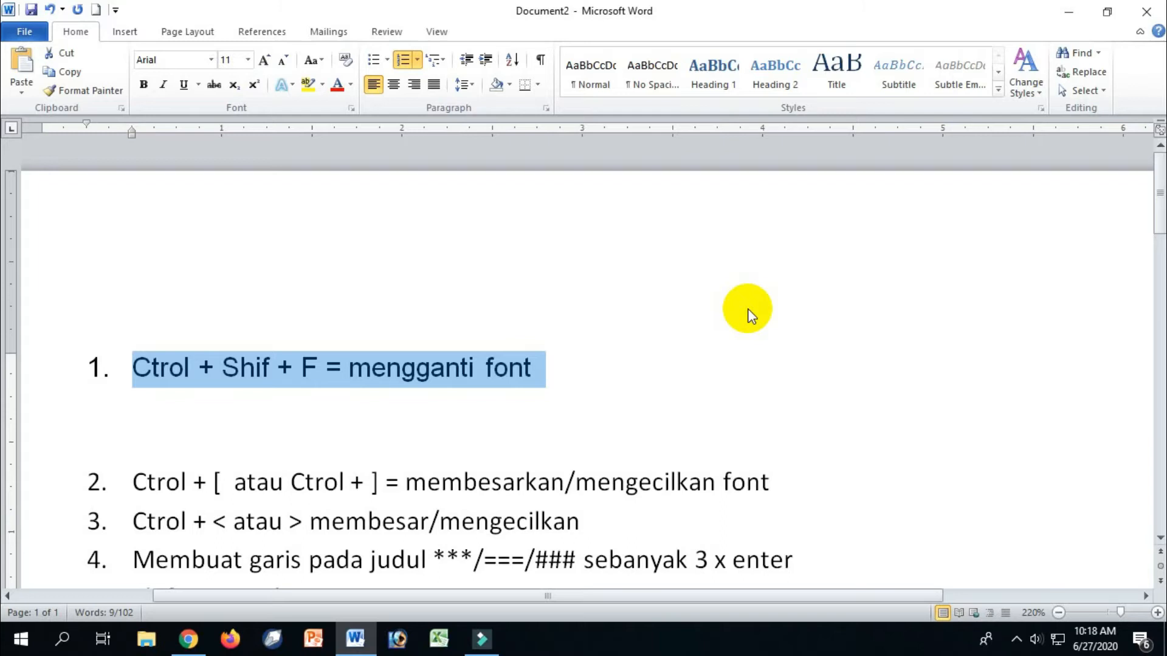
key(Right)
key(Left)
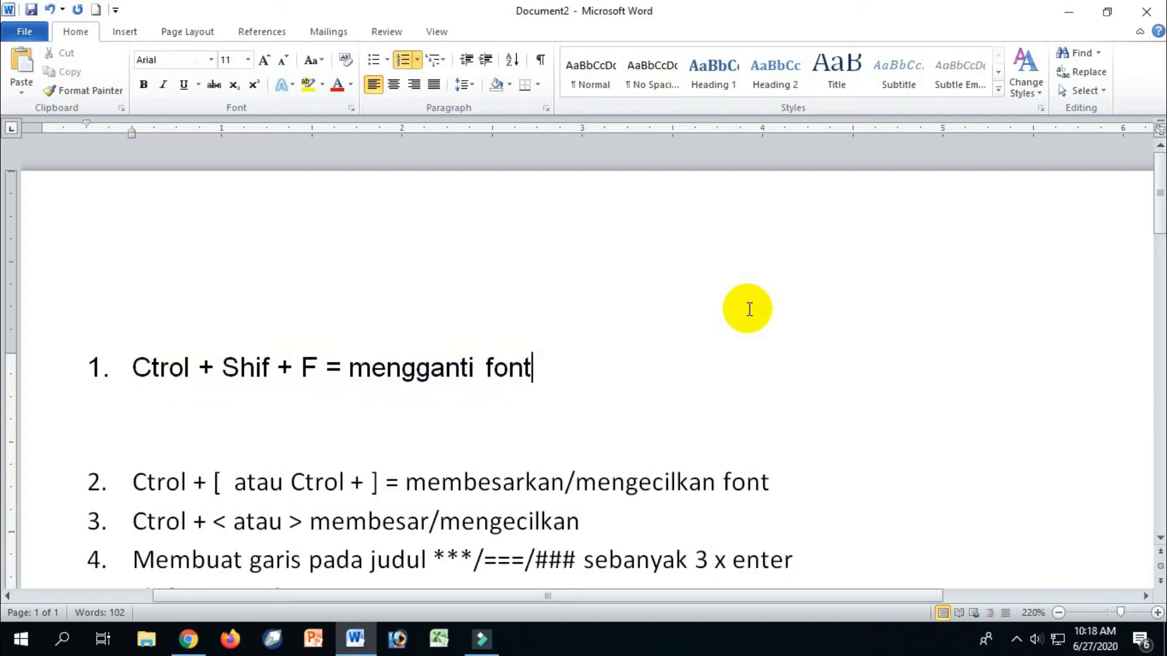
Step: Make list item 1 bold, italic and underlined
key(shift+Home)
key(ctrl+b)
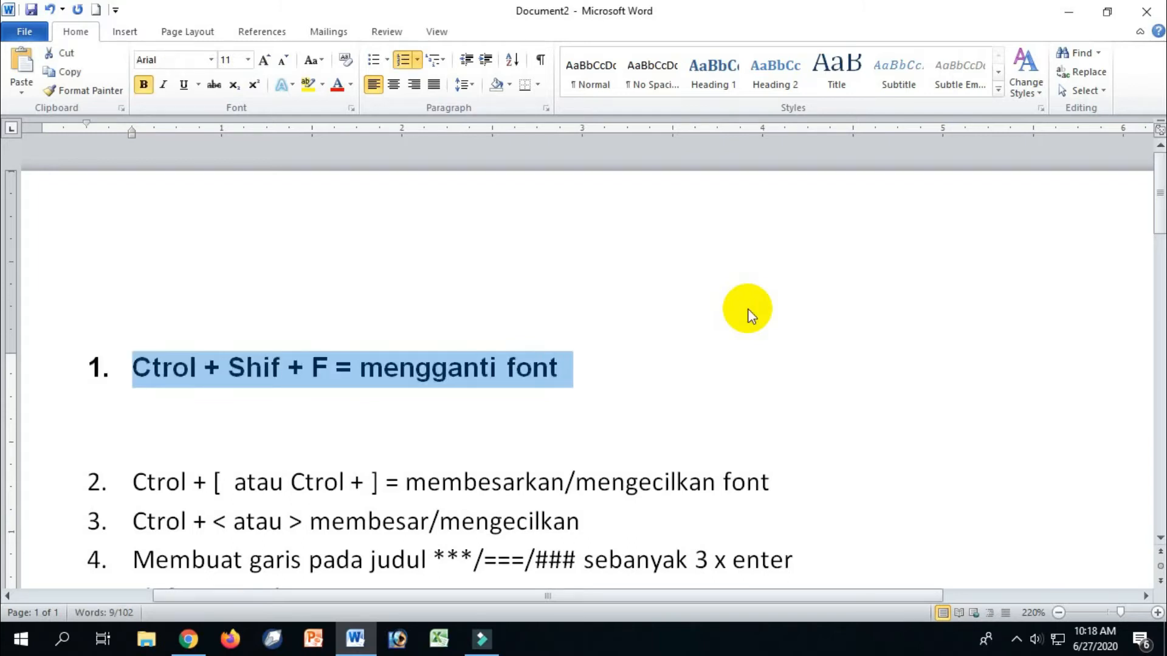
key(ctrl+i)
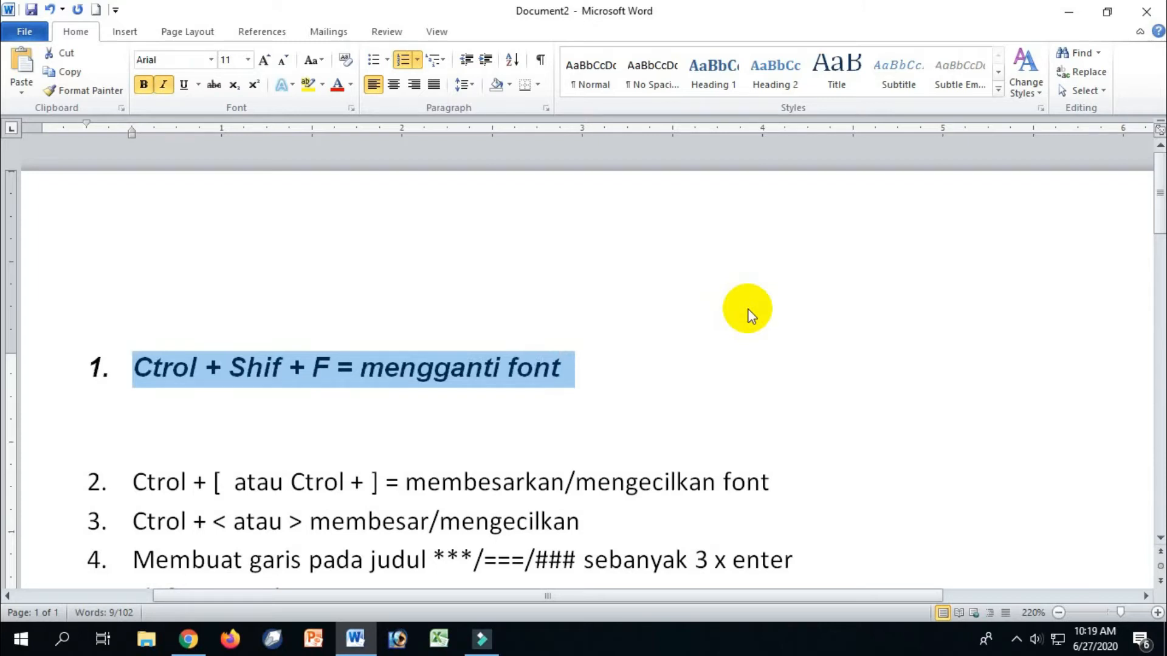
key(ctrl+u)
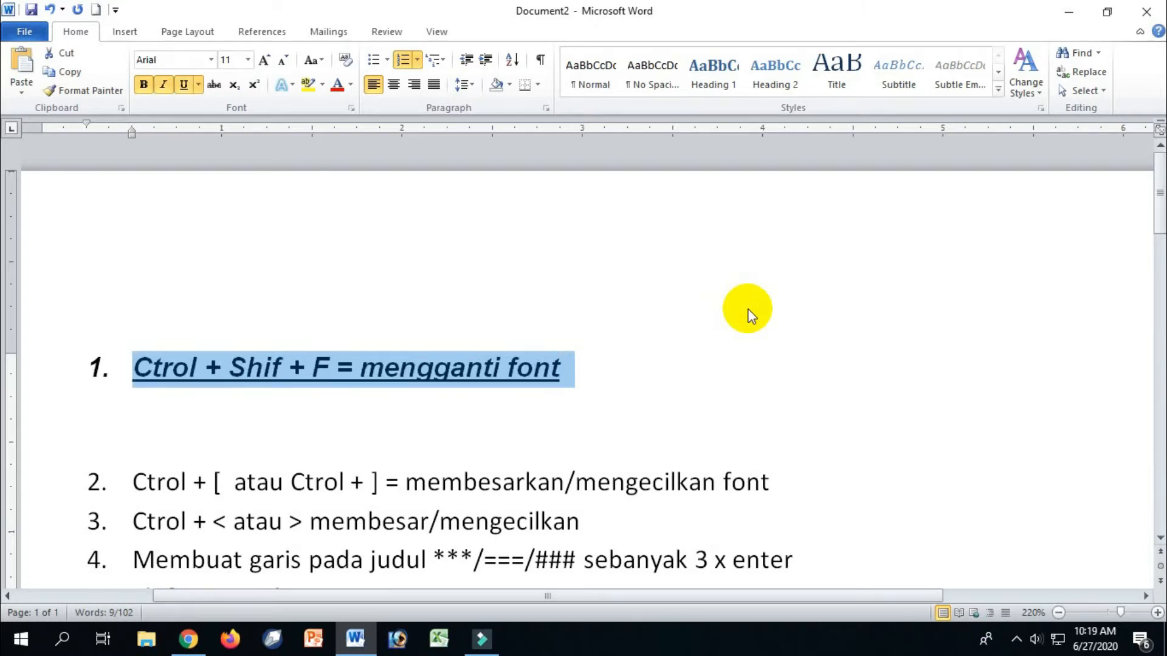
Step: Remove the blank line below list item 1 and insert an unnumbered blank line below item 2
key(Down)
key(Down)
key(Up)
key(Delete)
key(ctrl+Right)
key(ctrl+Right)
key(ctrl+Right)
key(ctrl+Right)
key(ctrl+Right)
key(ctrl+Right)
key(ctrl+Right)
key(ctrl+Right)
key(ctrl+Right)
key(ctrl+Right)
key(ctrl+Right)
key(ctrl+Right)
key(ctrl+Right)
key(Left)
key(Return)
key(BackSpace)
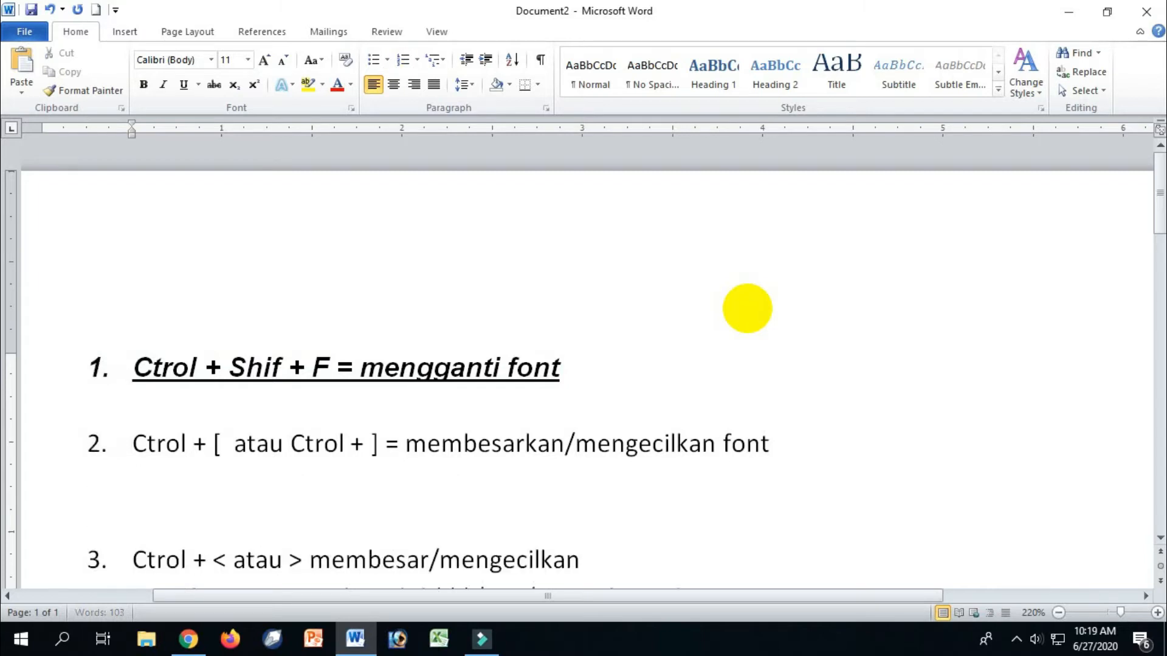
Step: Shrink the font of list item 2's text in single-point steps down to 6 pt
key(Up)
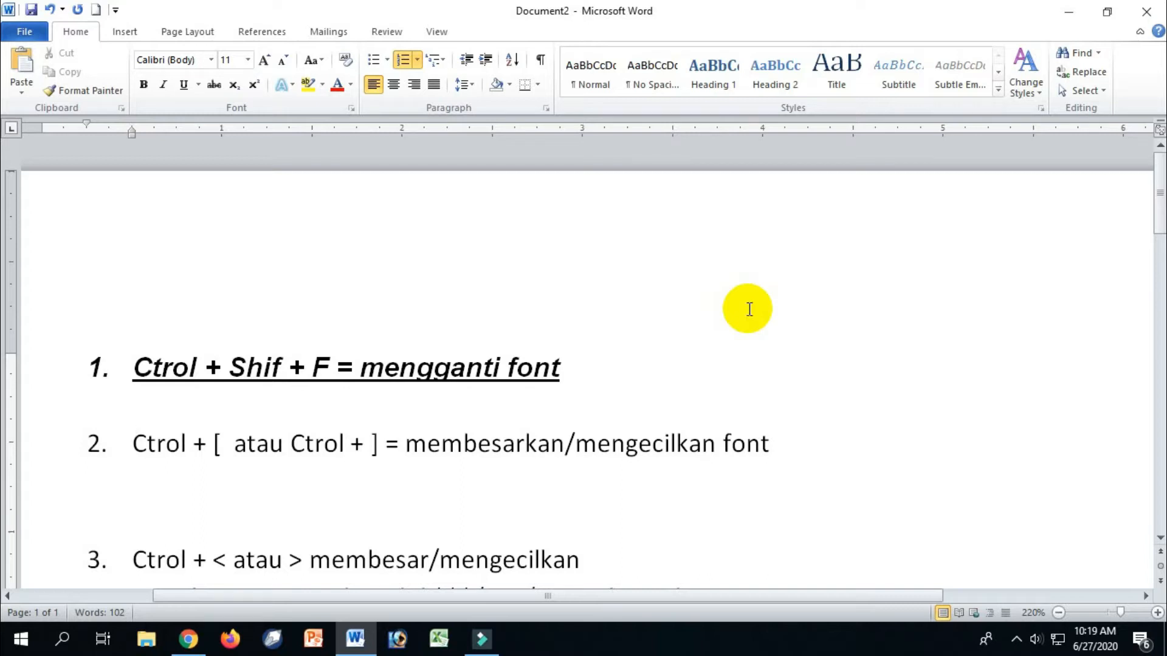
key(shift+End)
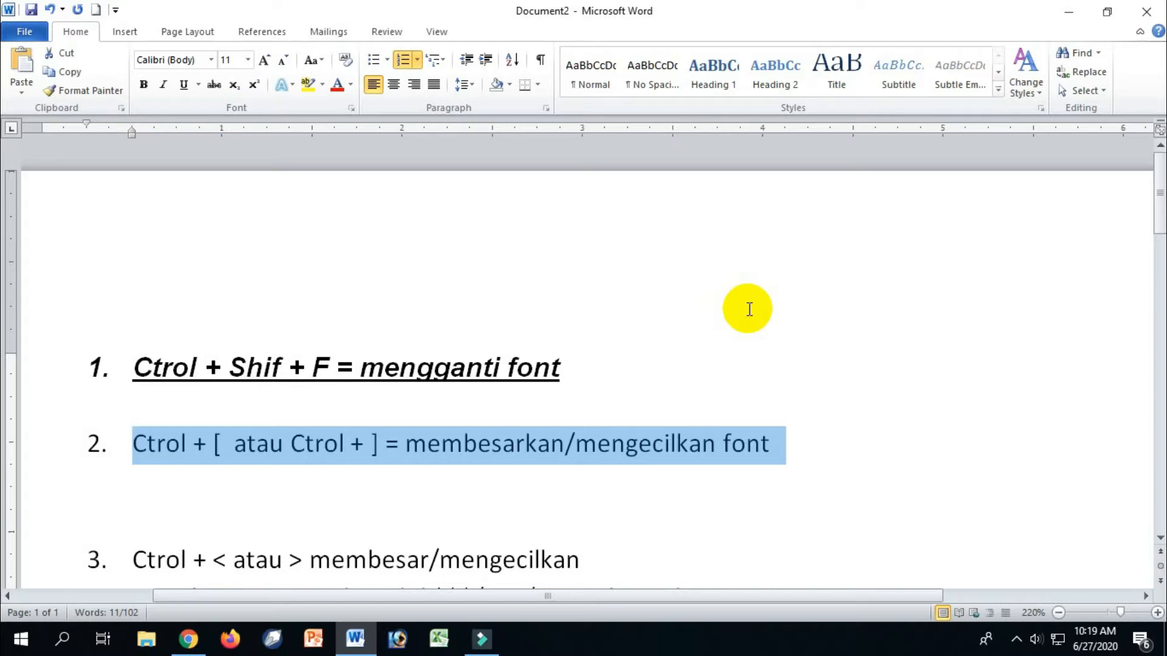
key(ctrl+bracketleft)
key(ctrl+bracketleft)
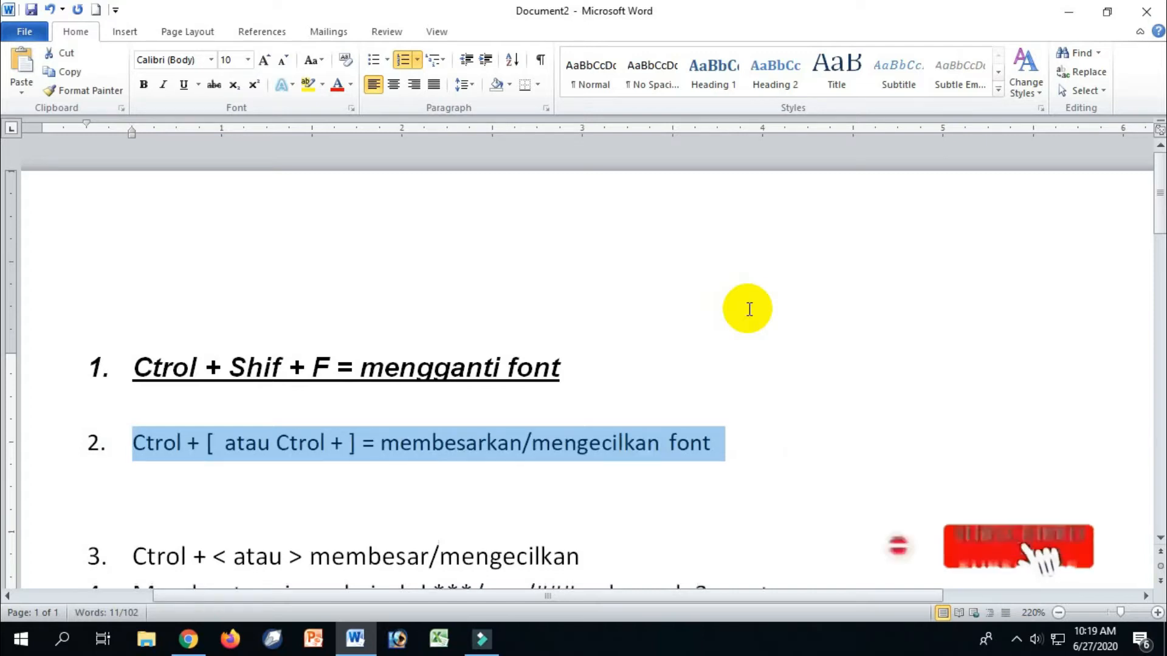
key(ctrl+bracketleft)
key(ctrl+bracketleft)
key(ctrl+bracketleft)
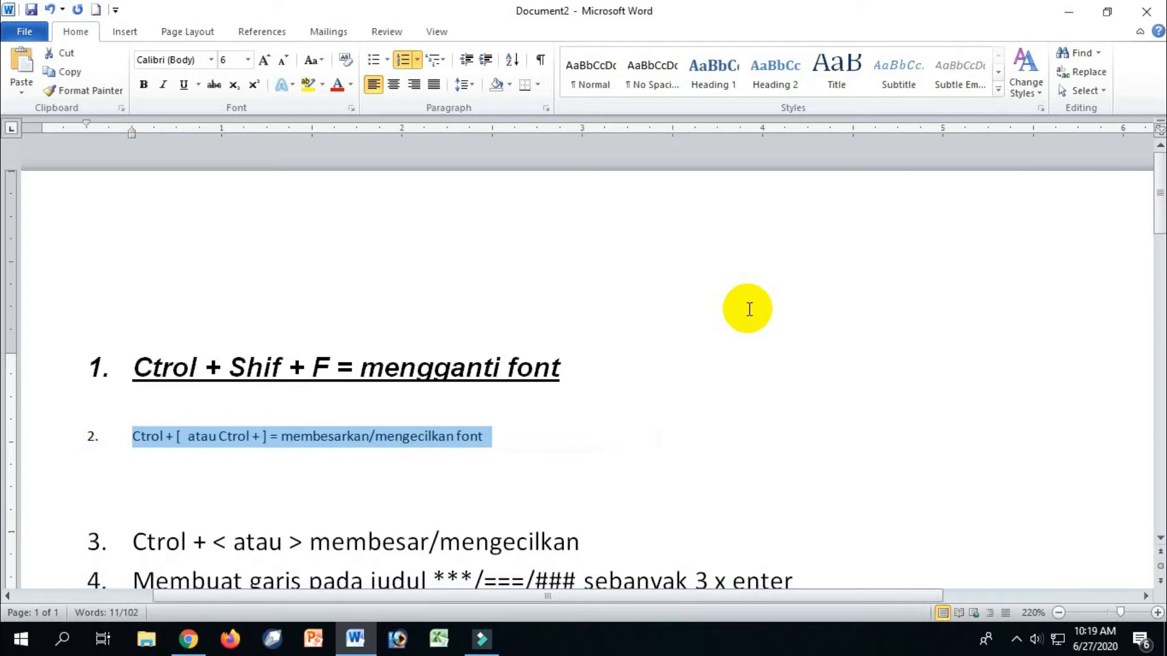
Step: Enlarge the font of list item 2's text in single-point steps up to 13 pt
key(ctrl+bracketright)
key(ctrl+bracketright)
key(ctrl+bracketright)
key(ctrl+bracketright)
key(ctrl+bracketright)
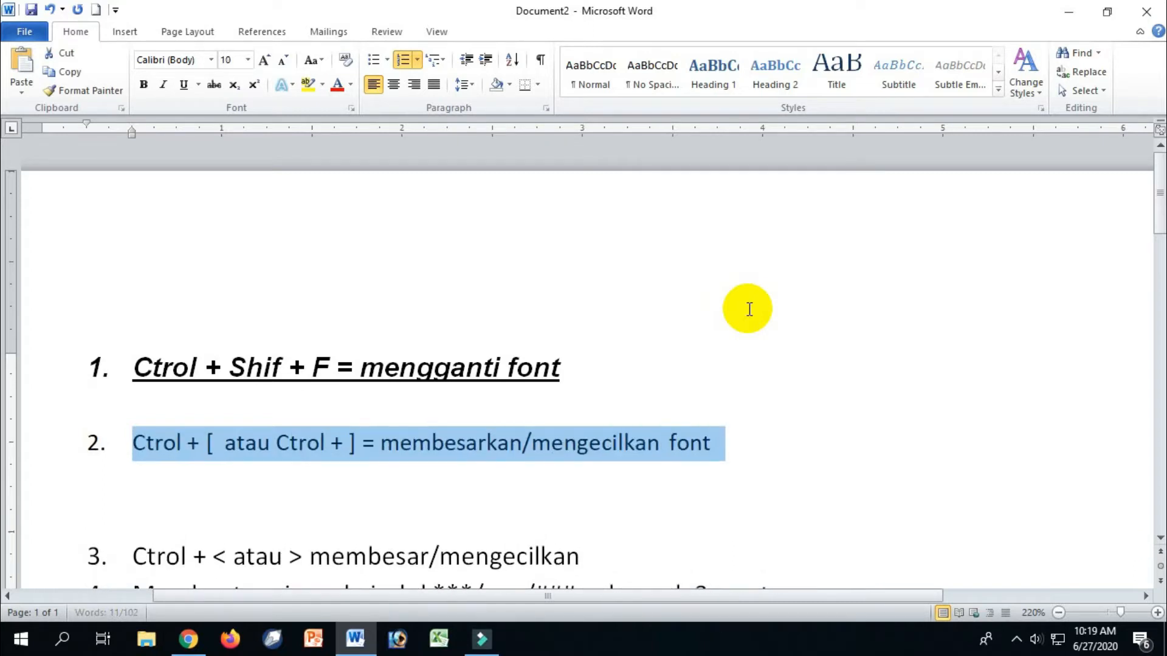
key(ctrl+bracketright)
key(ctrl+bracketright)
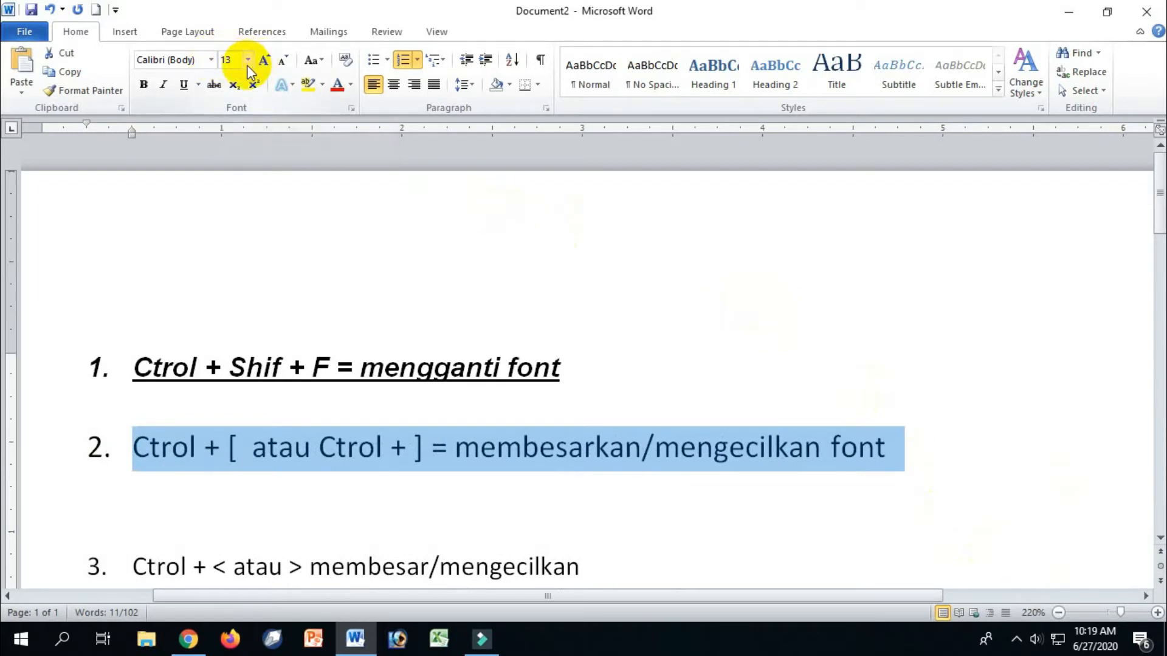
Step: Grow list item 2's font size in single-point steps, and shrink it back to 12 pt
key(ctrl+bracketleft)
key(ctrl+bracketleft)
key(ctrl+bracketright)
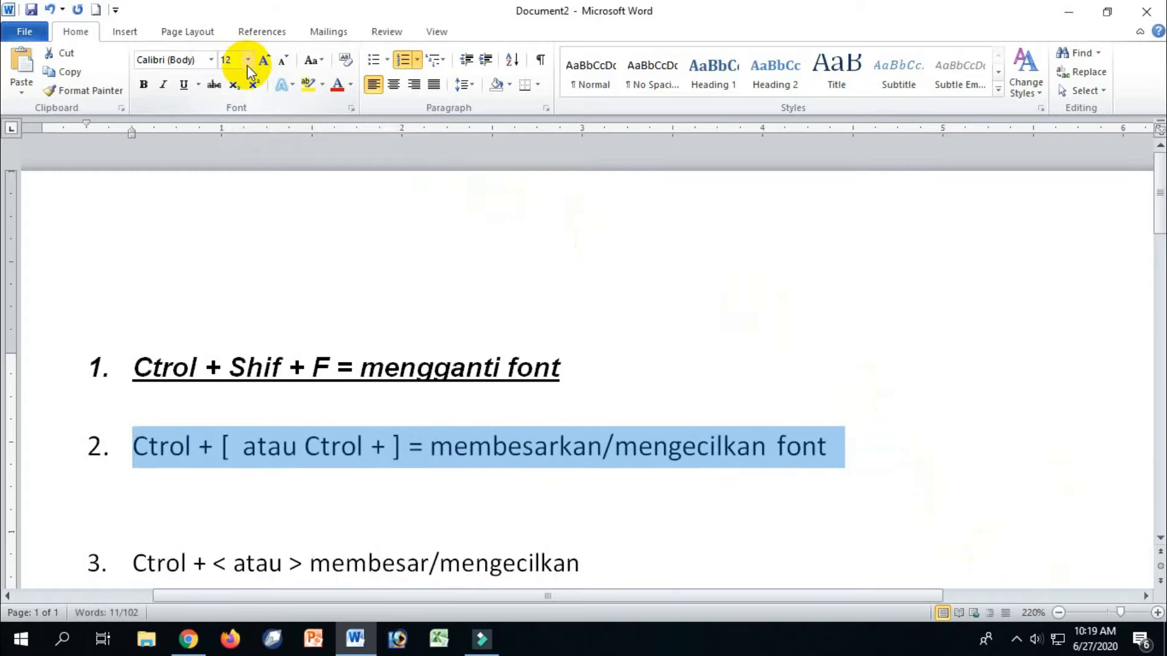
key(ctrl+bracketright)
key(ctrl+bracketright)
key(ctrl+bracketright)
key(ctrl+bracketright)
key(ctrl+bracketright)
key(ctrl+bracketright)
key(ctrl+bracketright)
key(ctrl+bracketright)
key(ctrl+bracketright)
key(ctrl+bracketleft)
key(ctrl+bracketleft)
key(ctrl+bracketleft)
key(ctrl+bracketleft)
key(ctrl+bracketleft)
key(ctrl+bracketleft)
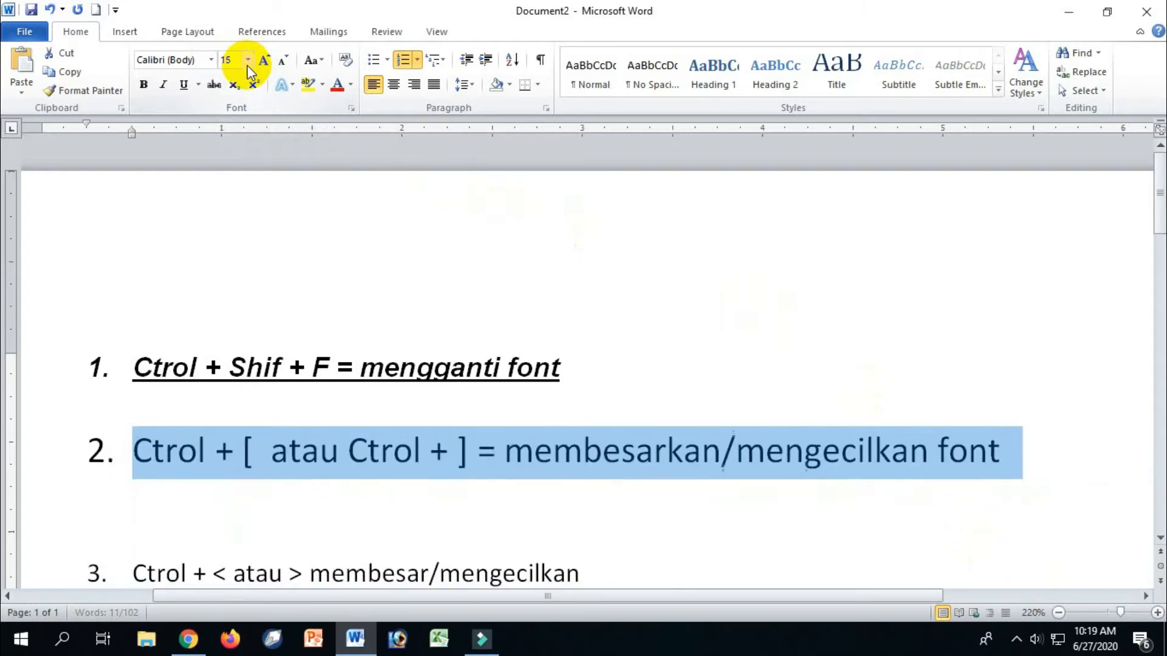
key(ctrl+bracketleft)
key(ctrl+bracketleft)
key(ctrl+bracketleft)
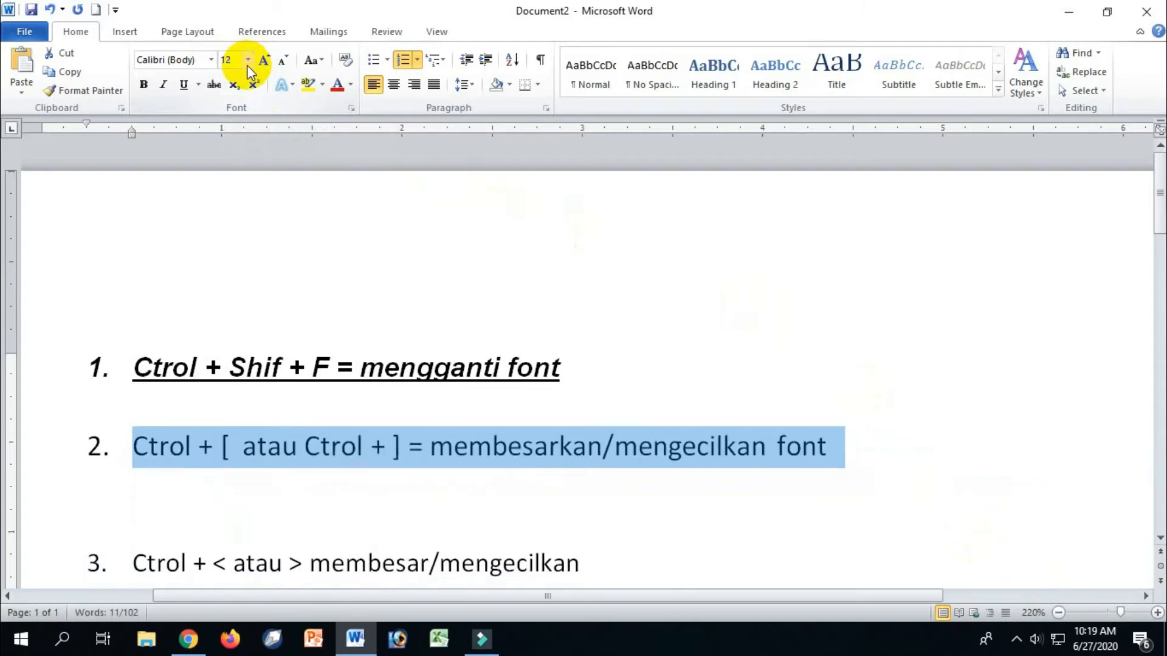
Step: Enlarge the font of list item 2's text in single-point steps up to 21 pt
key(ctrl+bracketright)
key(ctrl+bracketright)
key(ctrl+bracketright)
key(ctrl+bracketright)
key(ctrl+bracketright)
key(ctrl+bracketright)
key(ctrl+bracketright)
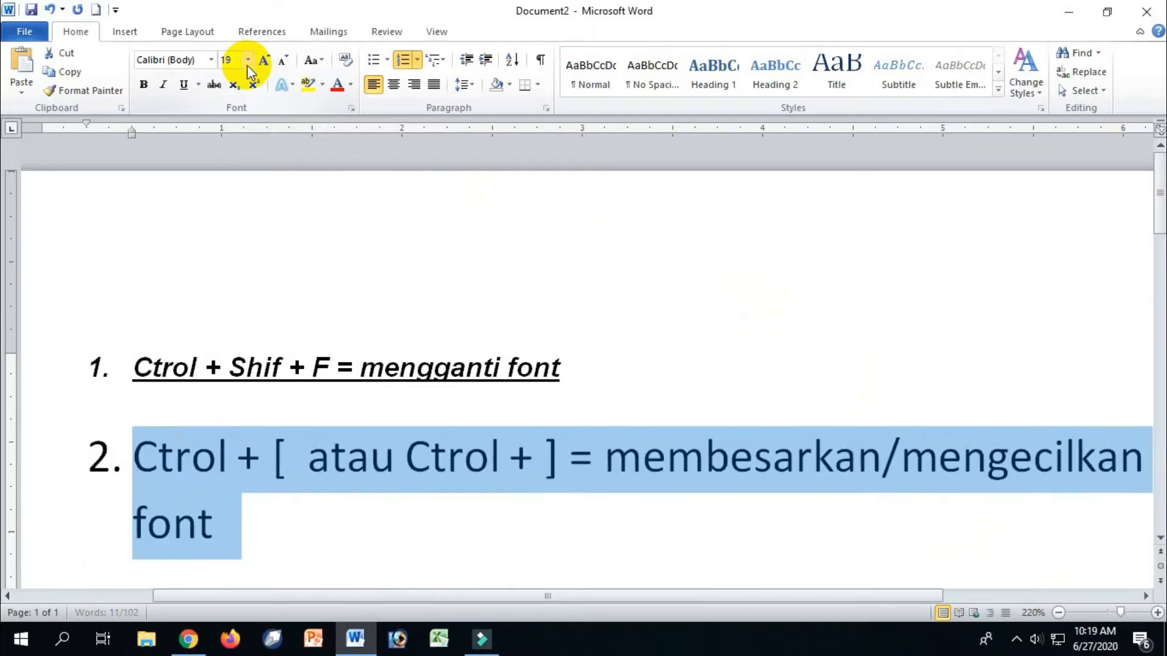
key(ctrl+bracketright)
key(ctrl+bracketright)
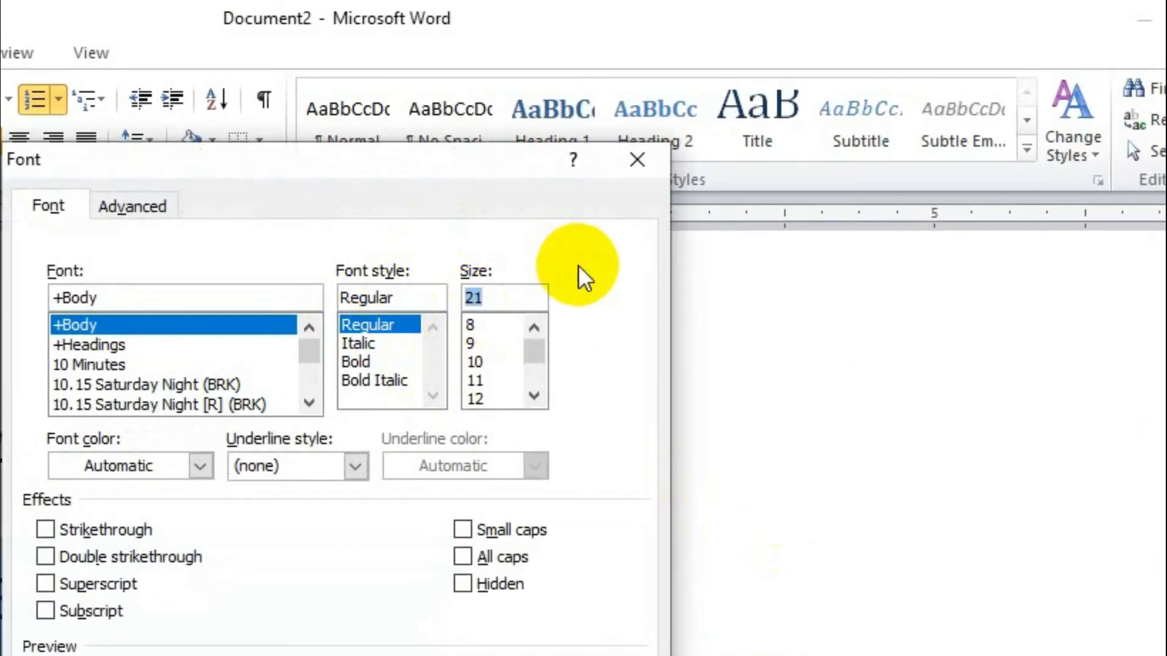
Step: Set the font size of list item 2 to 12 in the Font dialog
text(12)
key(Return)
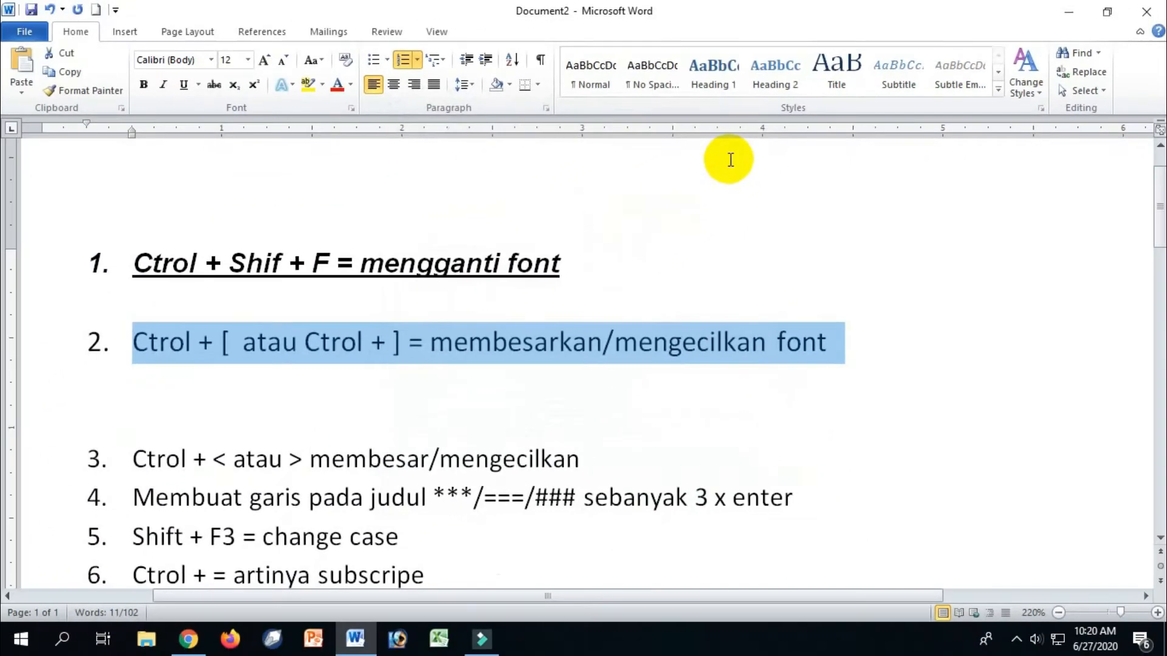
key(Left)
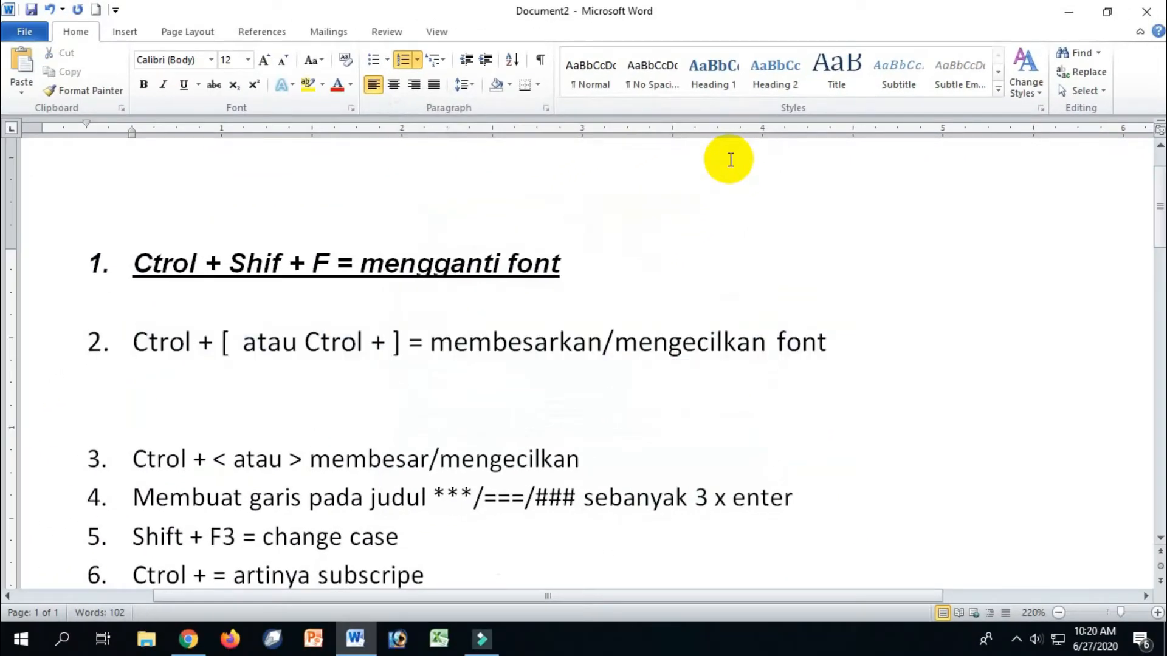
Step: Adjust list item 2's font in single-point steps to 14 pt and check the size in the Font dialog
key(shift+End)
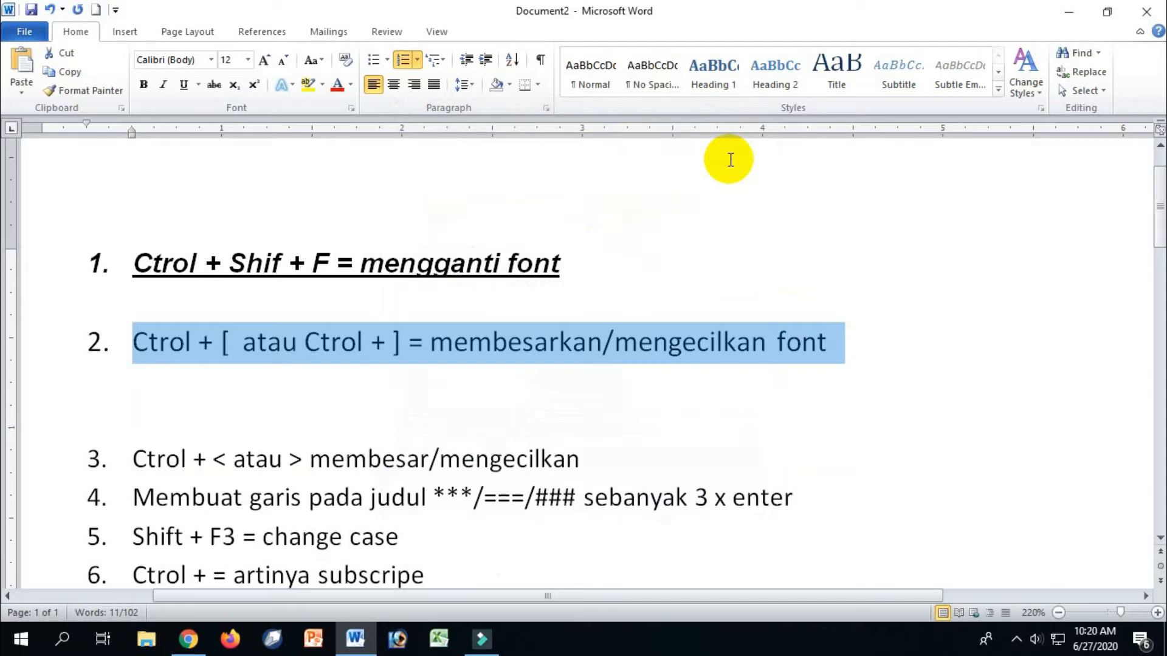
key(ctrl+bracketright)
key(ctrl+bracketright)
key(ctrl+bracketright)
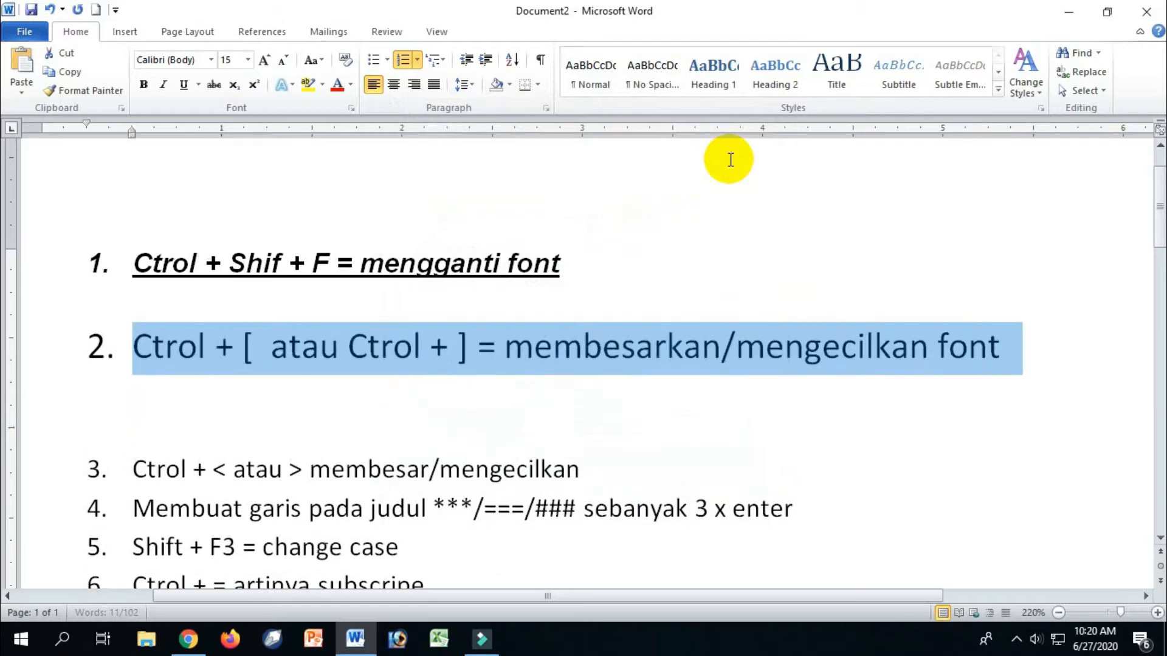
key(ctrl+bracketleft)
key(ctrl+bracketleft)
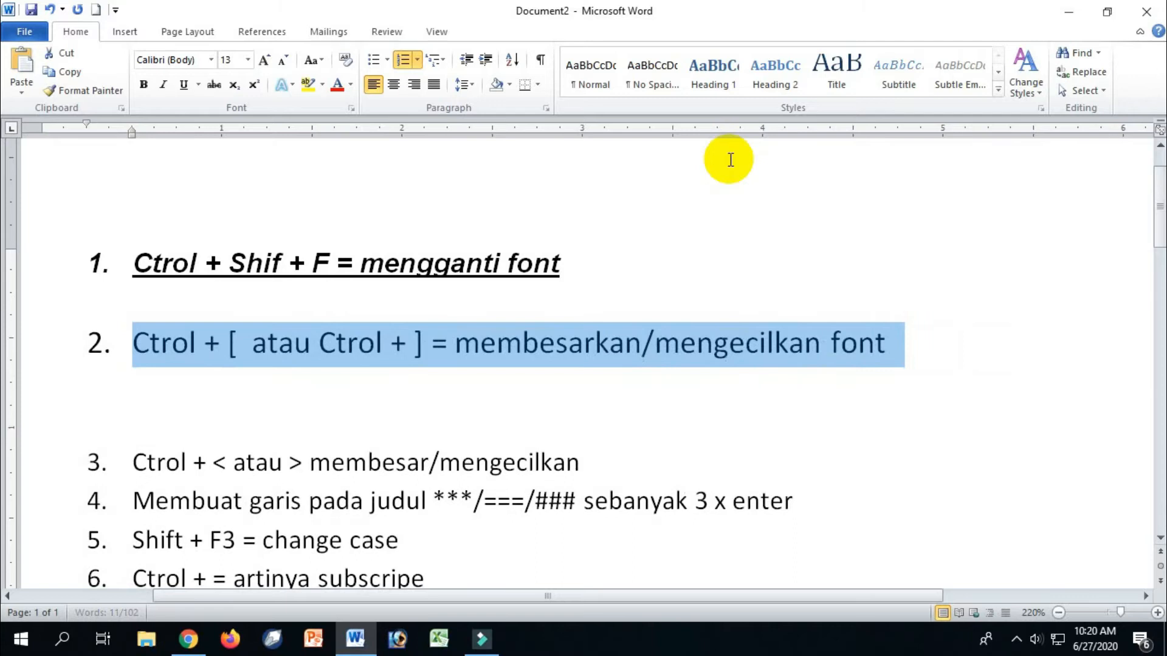
key(ctrl+bracketright)
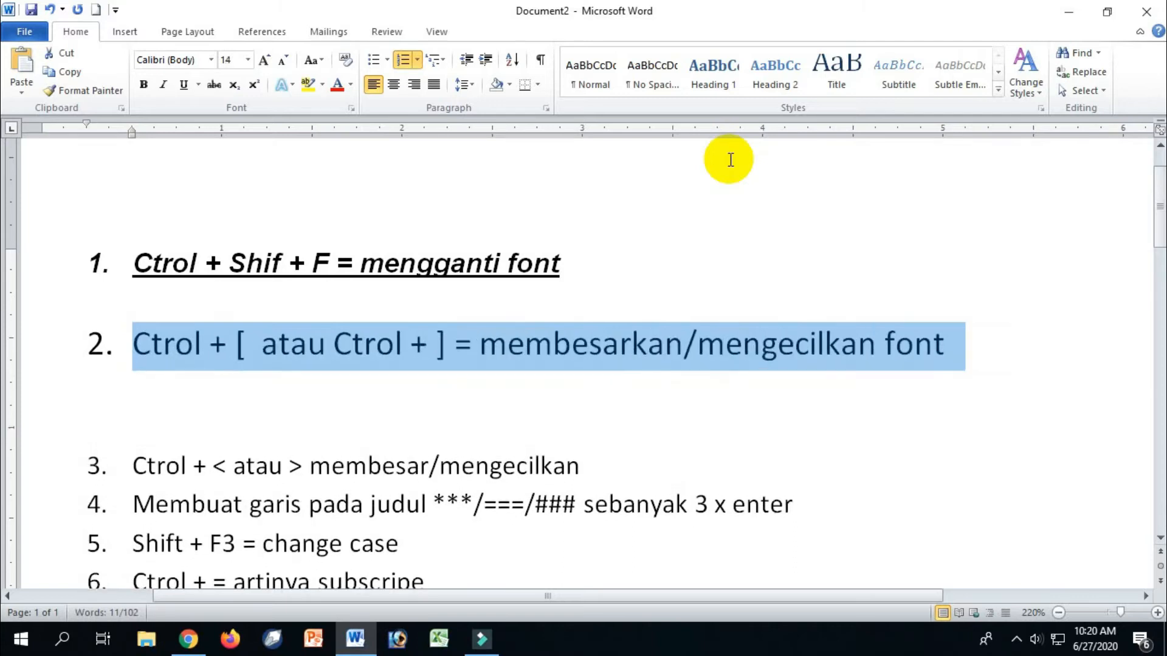
key(ctrl+shift+p)
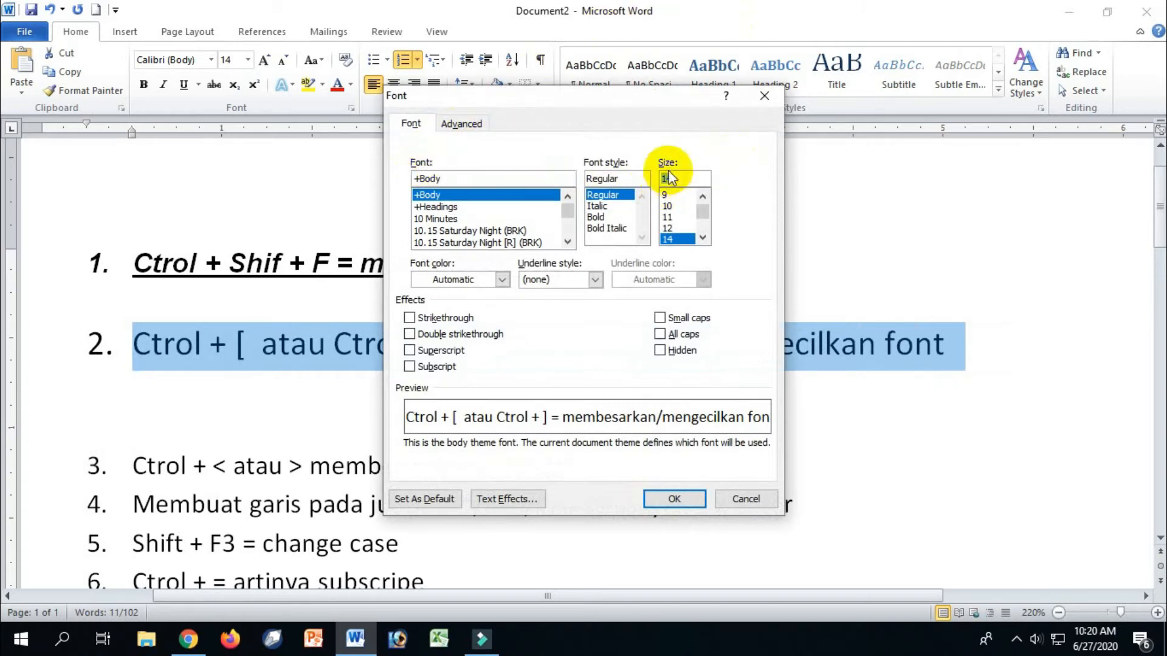
click(754, 501)
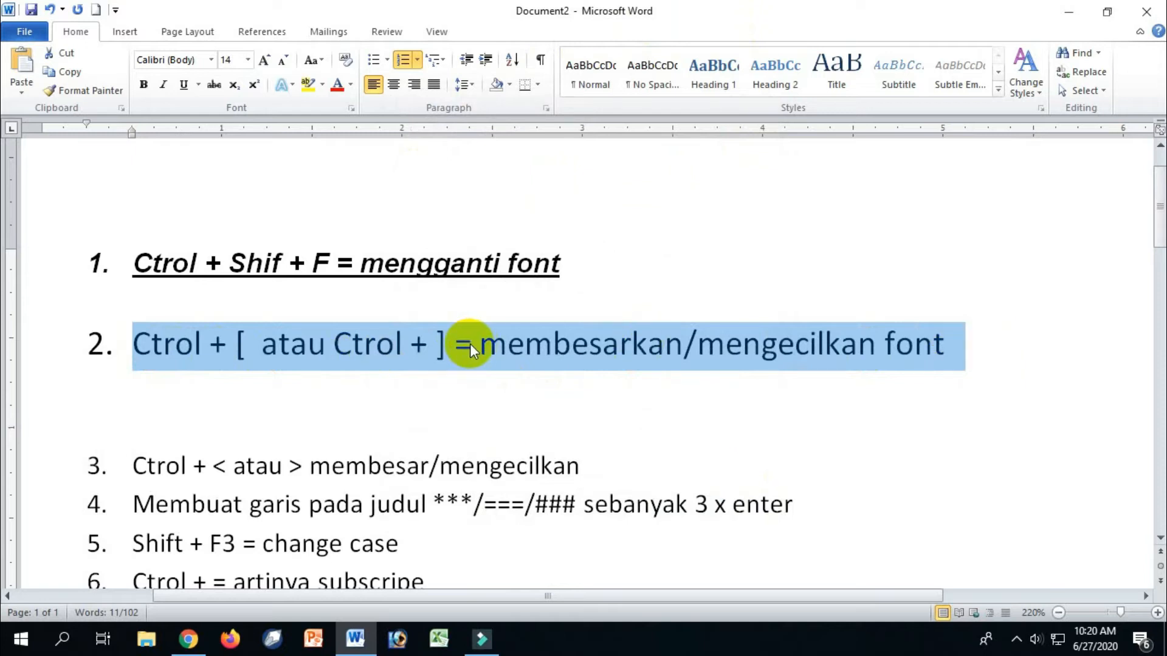
Step: Remove the blank line below list item 2 and insert two unnumbered blank lines below item 3
click(255, 412)
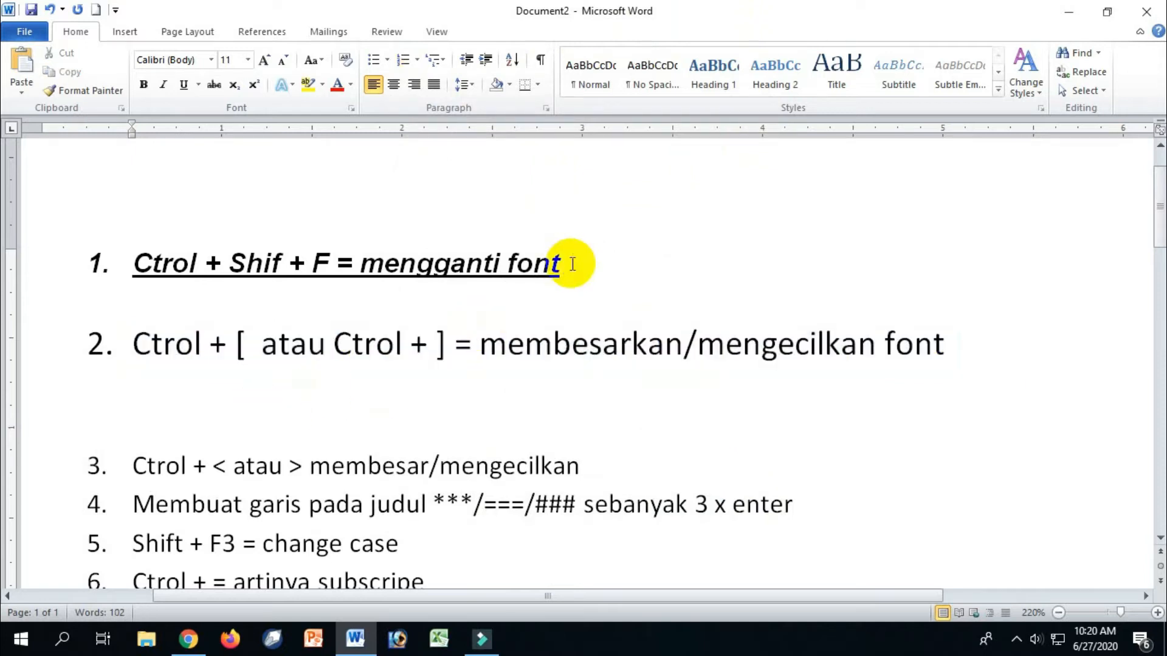
key(Delete)
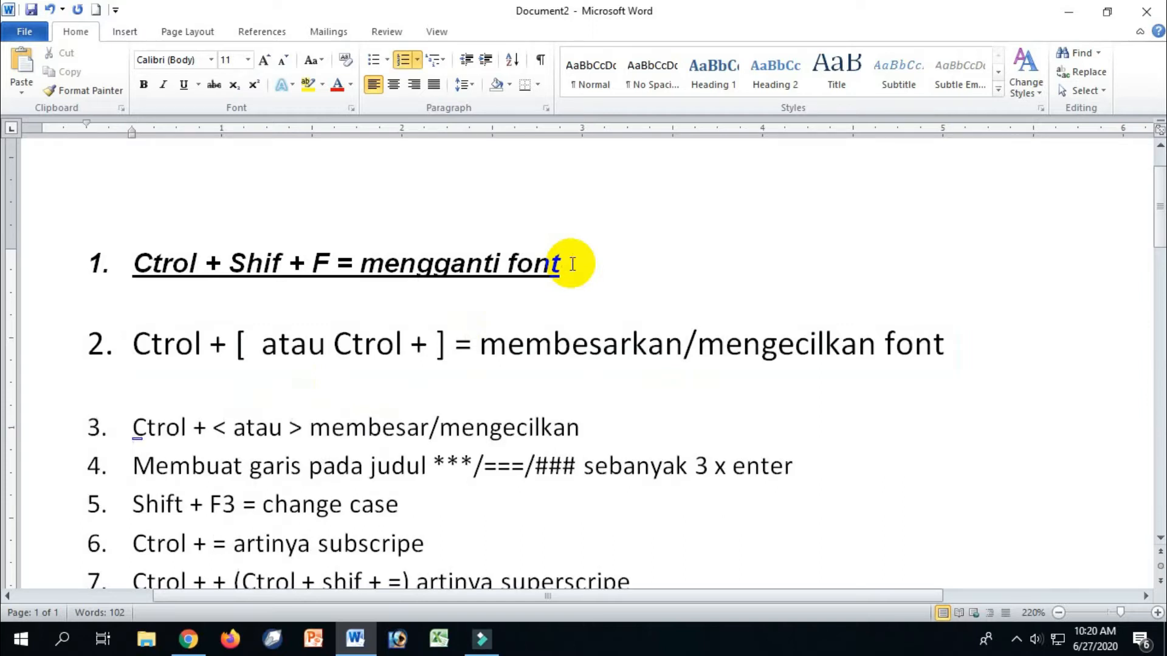
key(ctrl+Right)
key(ctrl+Right)
key(ctrl+Right)
key(ctrl+Right)
key(ctrl+Right)
key(ctrl+Right)
key(ctrl+Right)
key(ctrl+Right)
key(ctrl+Right)
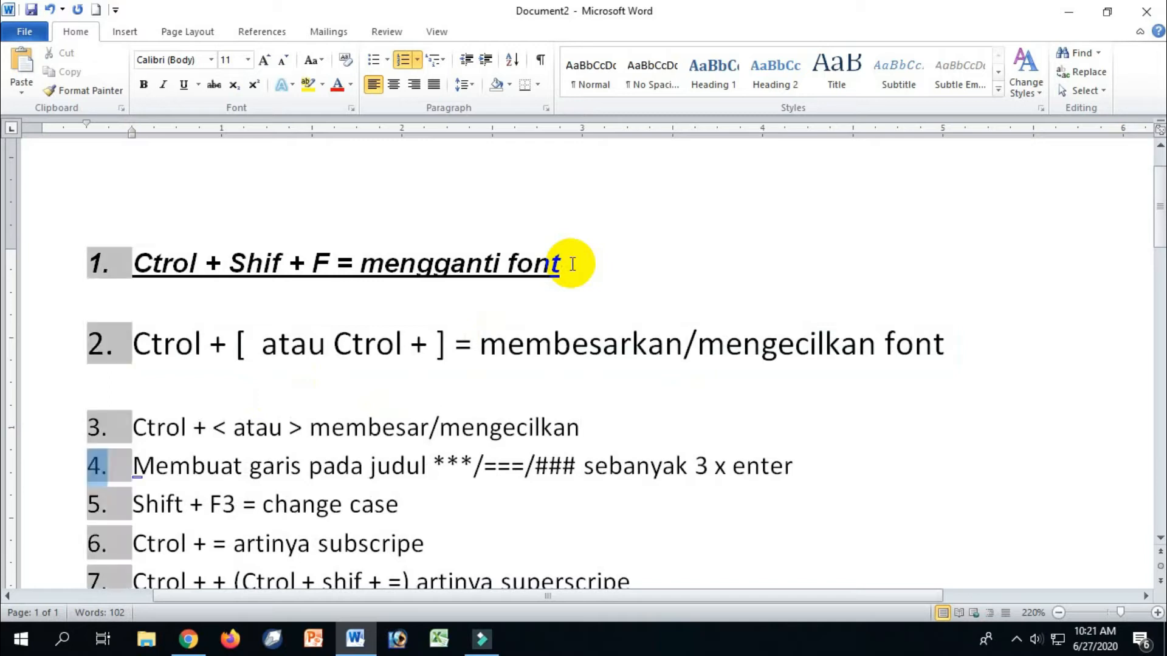
key(Return)
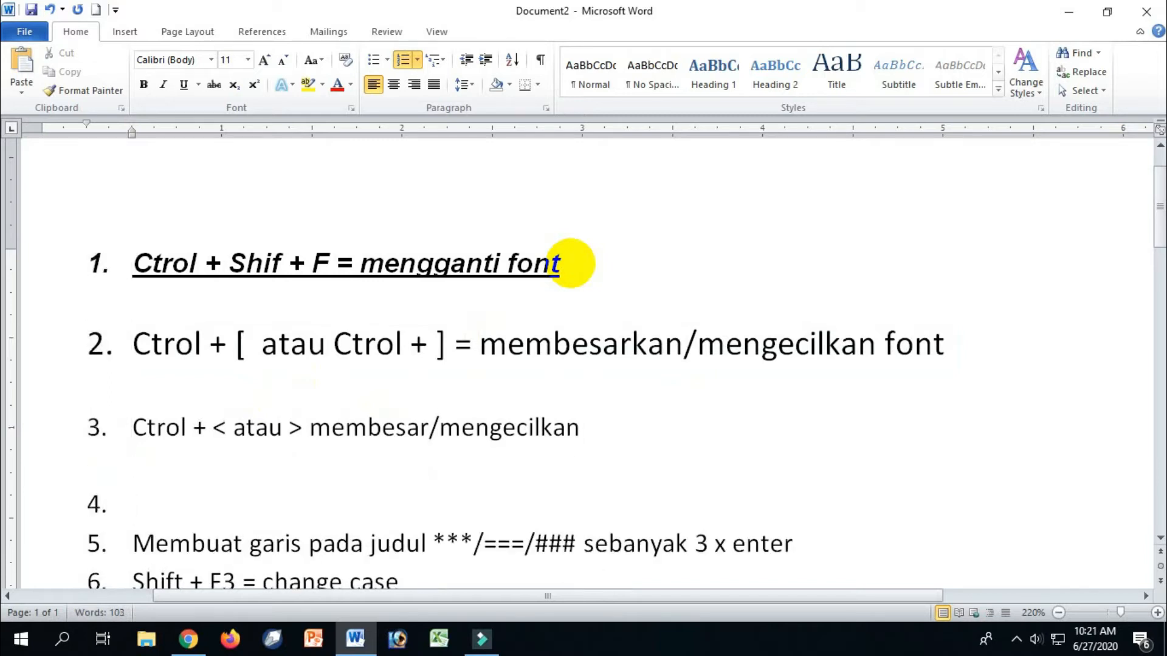
key(BackSpace)
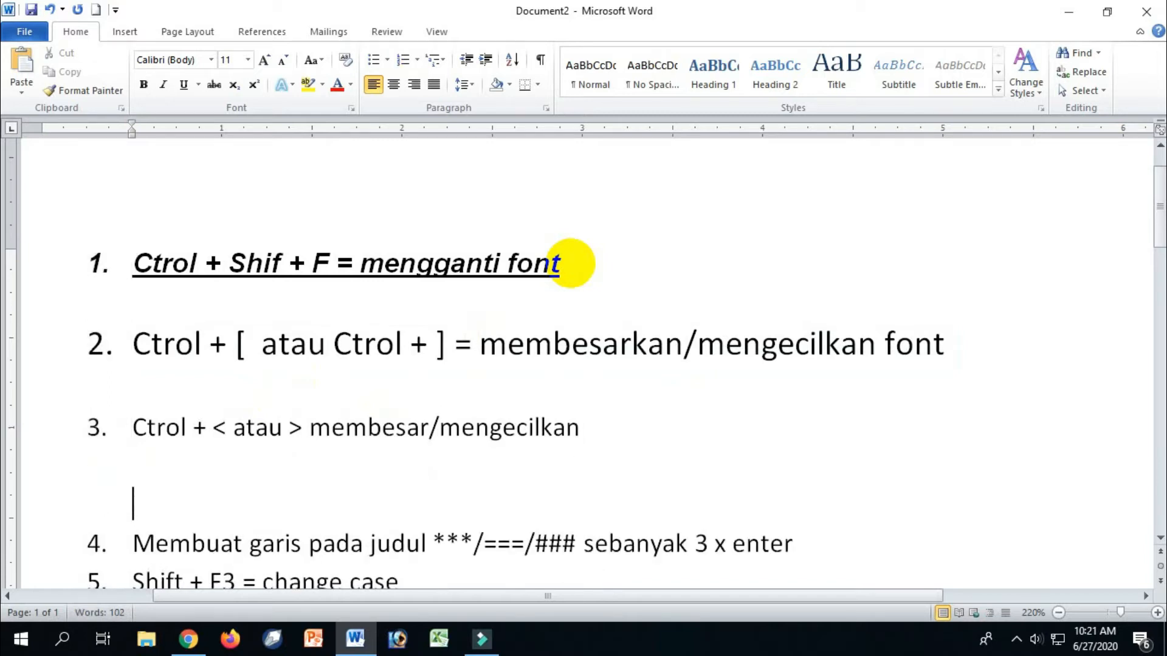
key(Return)
key(Up)
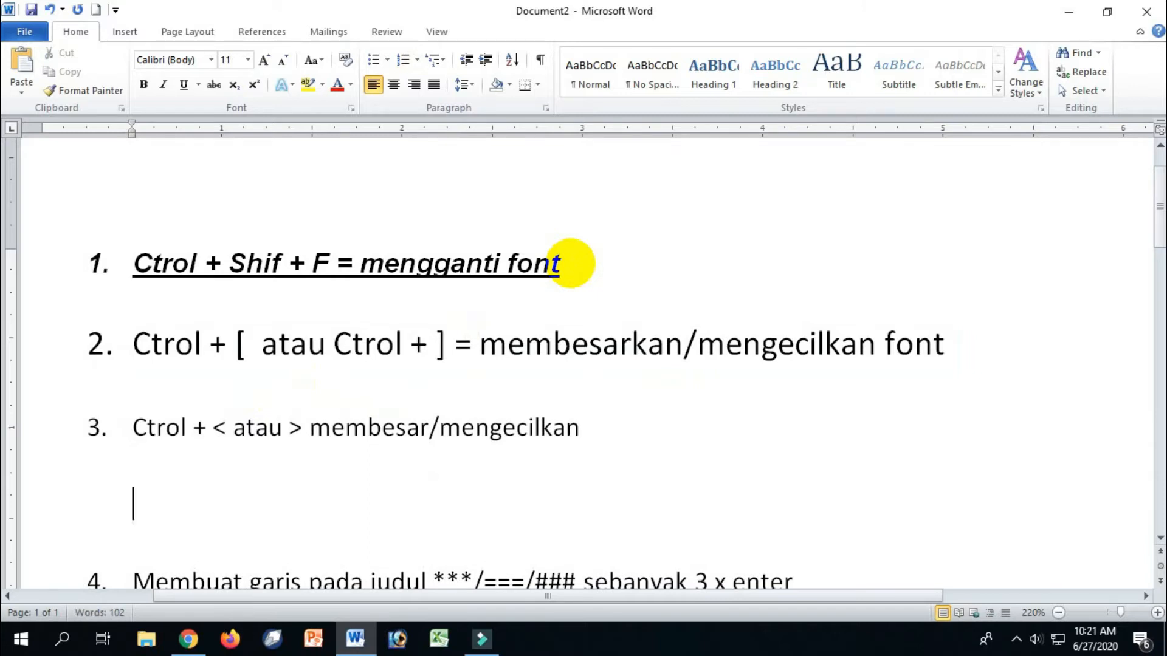
Step: Insert "SHIF" after the plus sign in list item 3
key(Up)
key(Up)
key(Down)
key(shift+End)
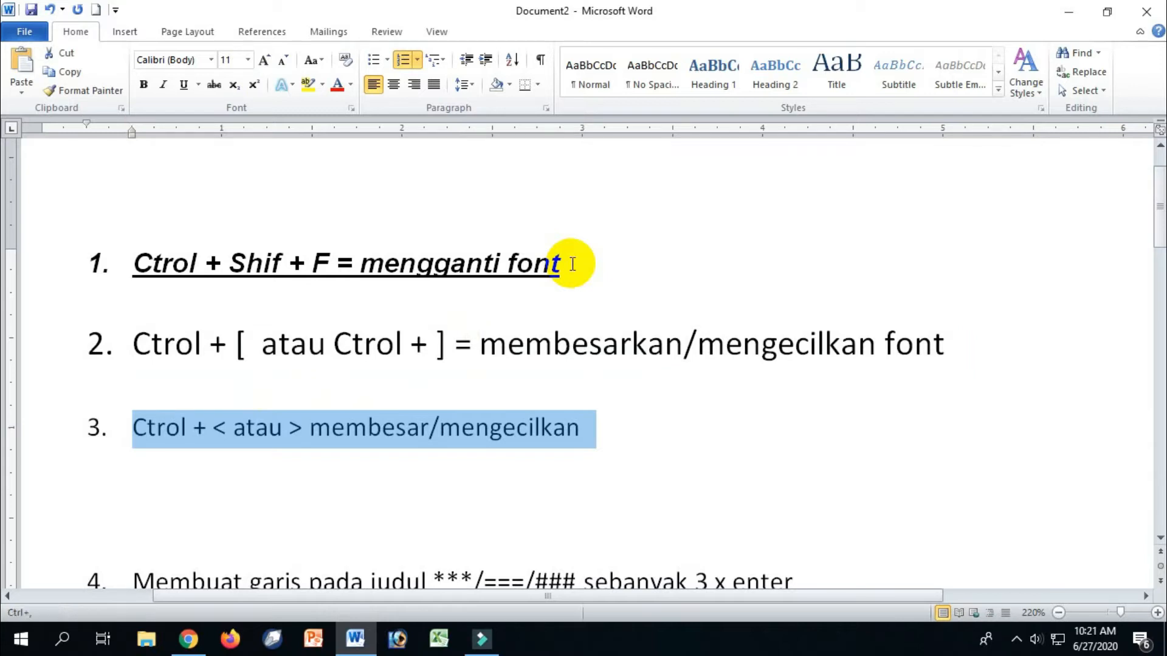
key(Down)
key(Up)
key(ctrl+Right)
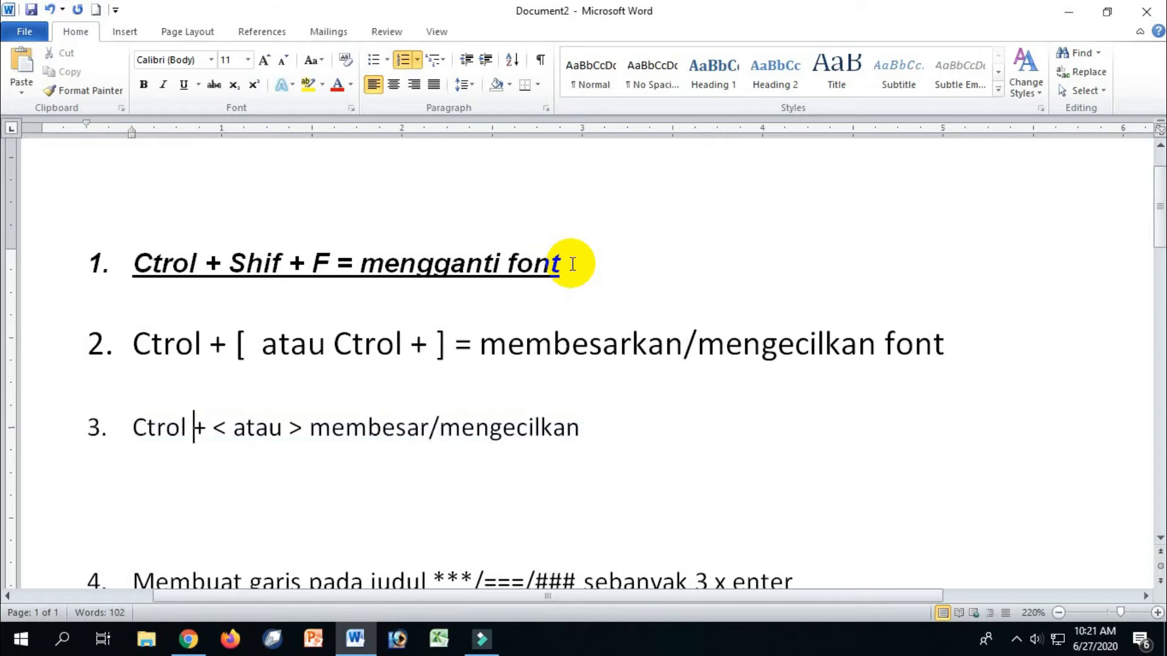
key(Right)
key(Right)
text(SHIF)
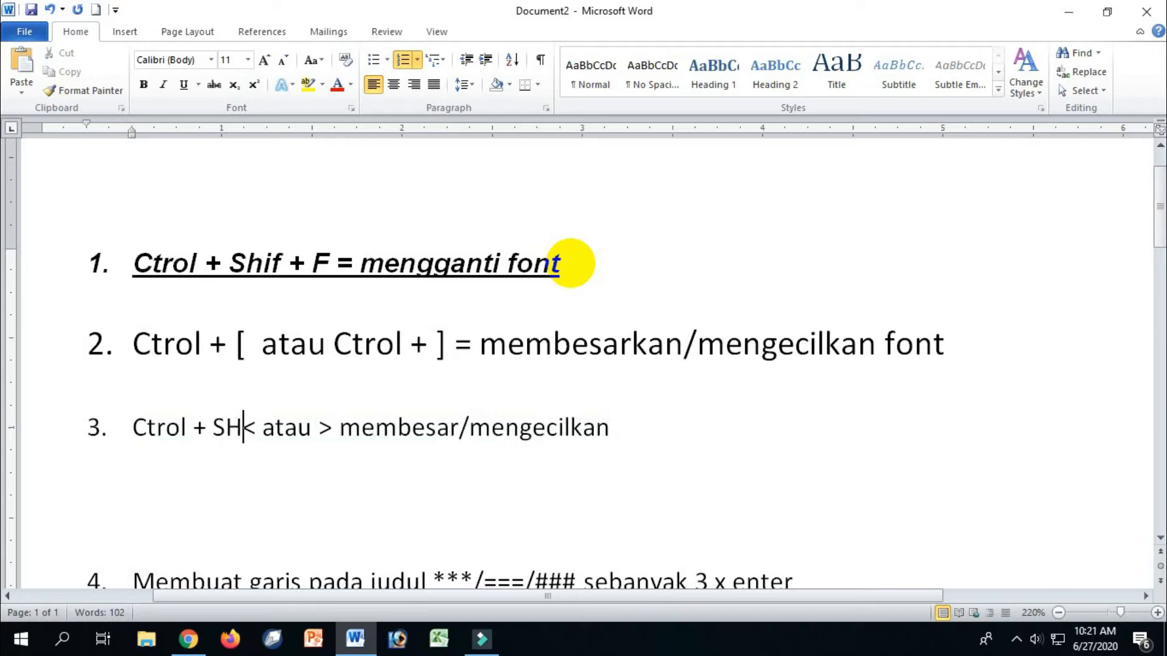
Step: Reduce the font size of list item 3's whole text through the standard sizes to 8 pt
key(ctrl+Left)
key(ctrl+Left)
key(ctrl+Left)
key(shift+End)
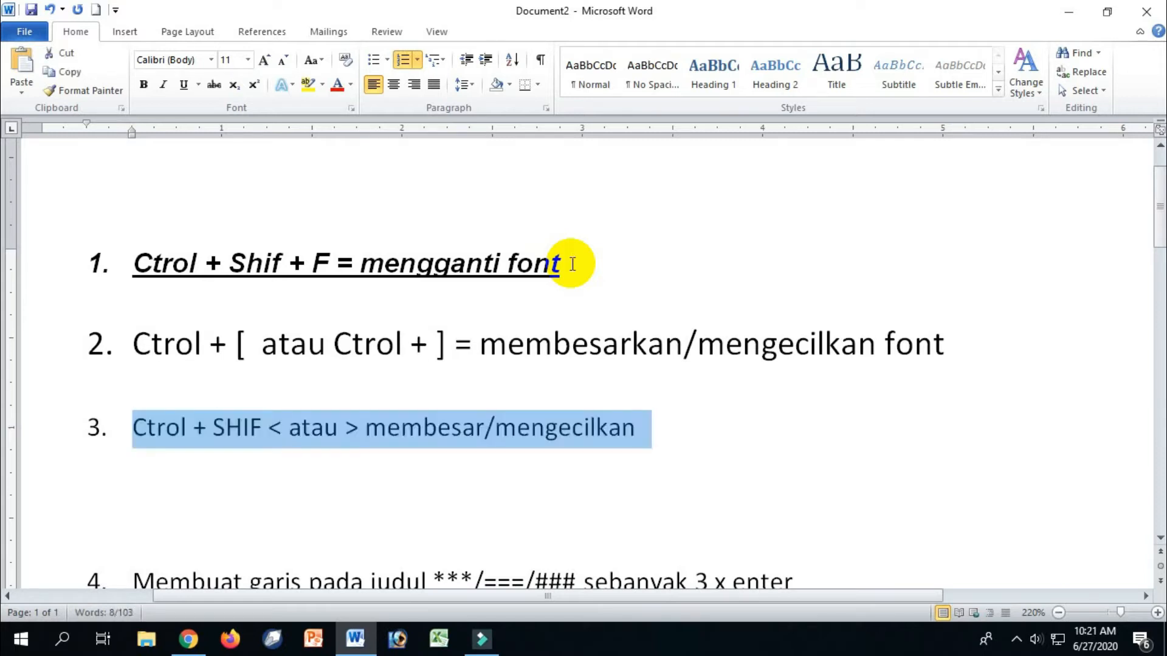
key(ctrl+shift+comma)
key(ctrl+shift+comma)
key(ctrl+shift+comma)
key(ctrl+shift+comma)
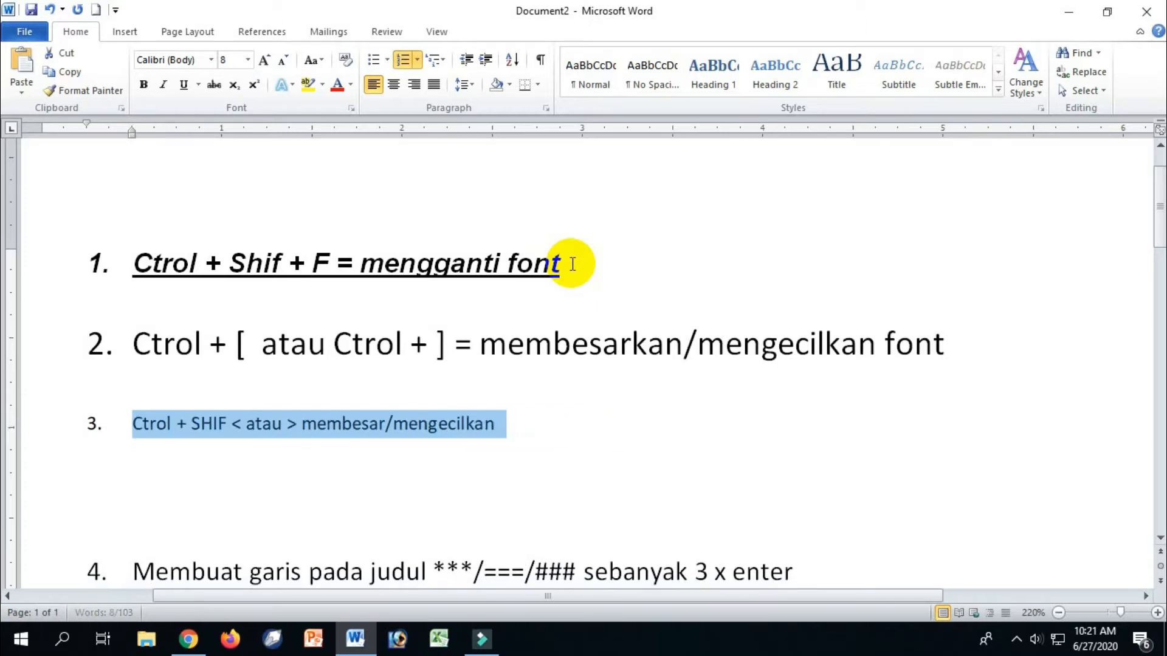
Step: Vary list item 3's font size up and down through the standard sizes, ending at 16 pt
key(ctrl+shift+period)
key(ctrl+shift+period)
key(ctrl+shift+period)
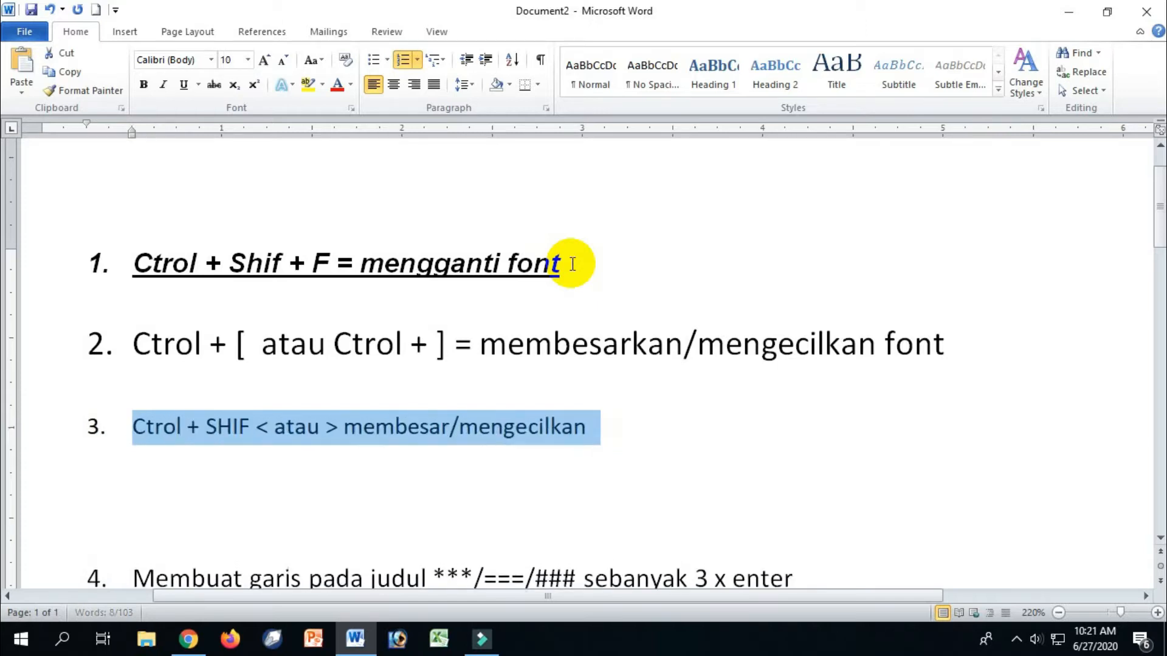
key(ctrl+shift+period)
key(ctrl+shift+period)
key(ctrl+shift+comma)
key(ctrl+shift+comma)
key(ctrl+shift+period)
key(ctrl+shift+period)
key(ctrl+shift+period)
key(ctrl+shift+period)
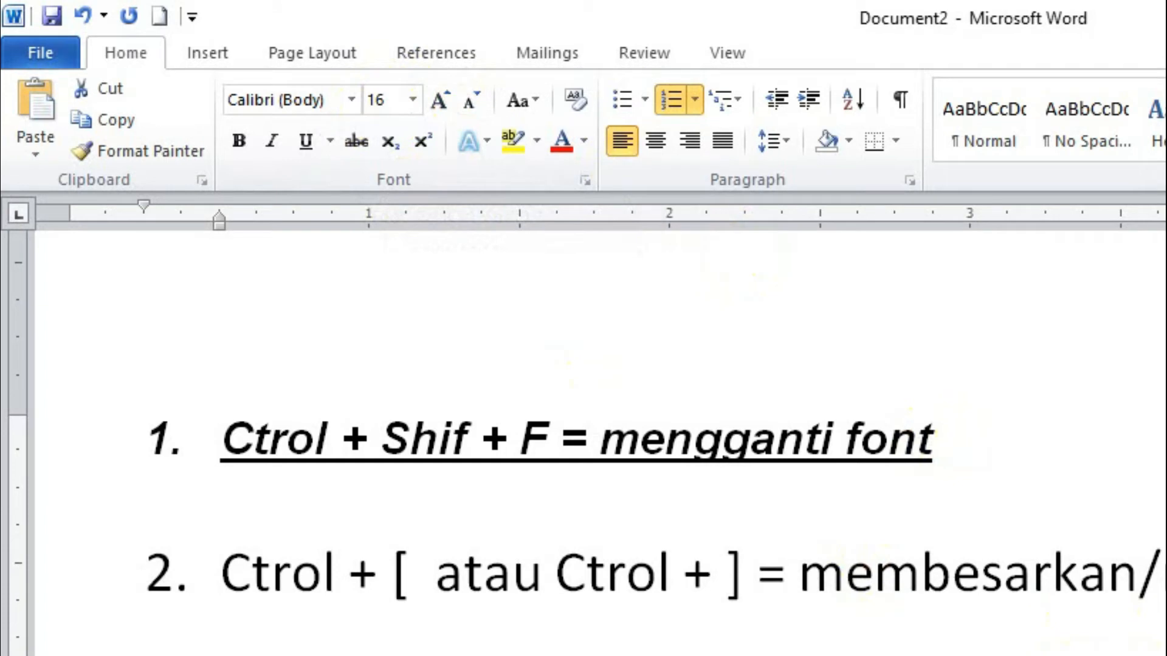
Step: Bring the font size of list item 3's text down to 12 pt through the standard sizes
key(ctrl+shift+period)
key(ctrl+shift+comma)
key(ctrl+shift+comma)
key(ctrl+shift+comma)
key(ctrl+shift+comma)
key(ctrl+shift+comma)
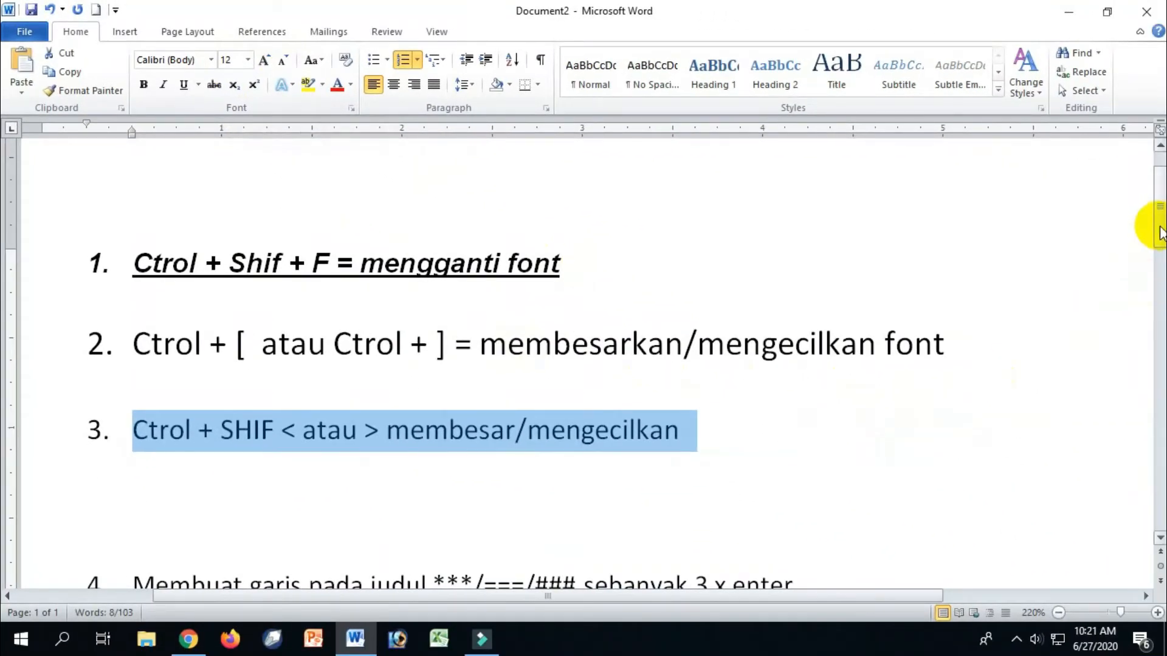
Step: Remove the blank lines below list item 3 and insert unnumbered blank lines below item 4
drag(1150, 229, 1150, 248)
click(417, 339)
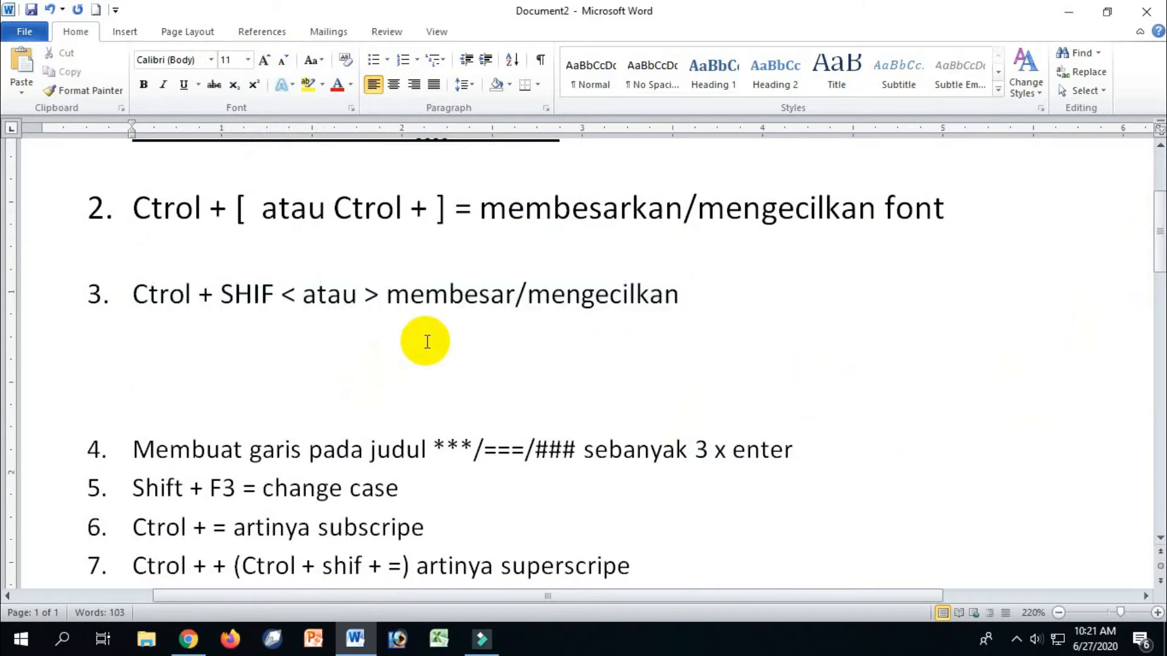
key(Delete)
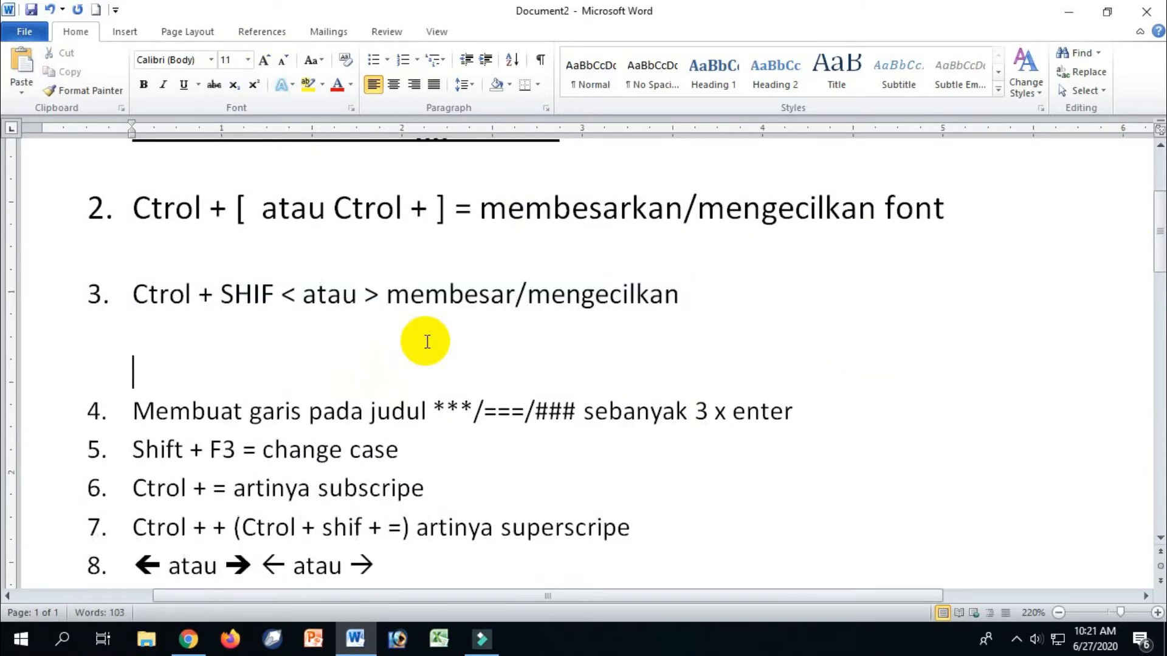
key(Delete)
key(End)
key(Return)
key(Return)
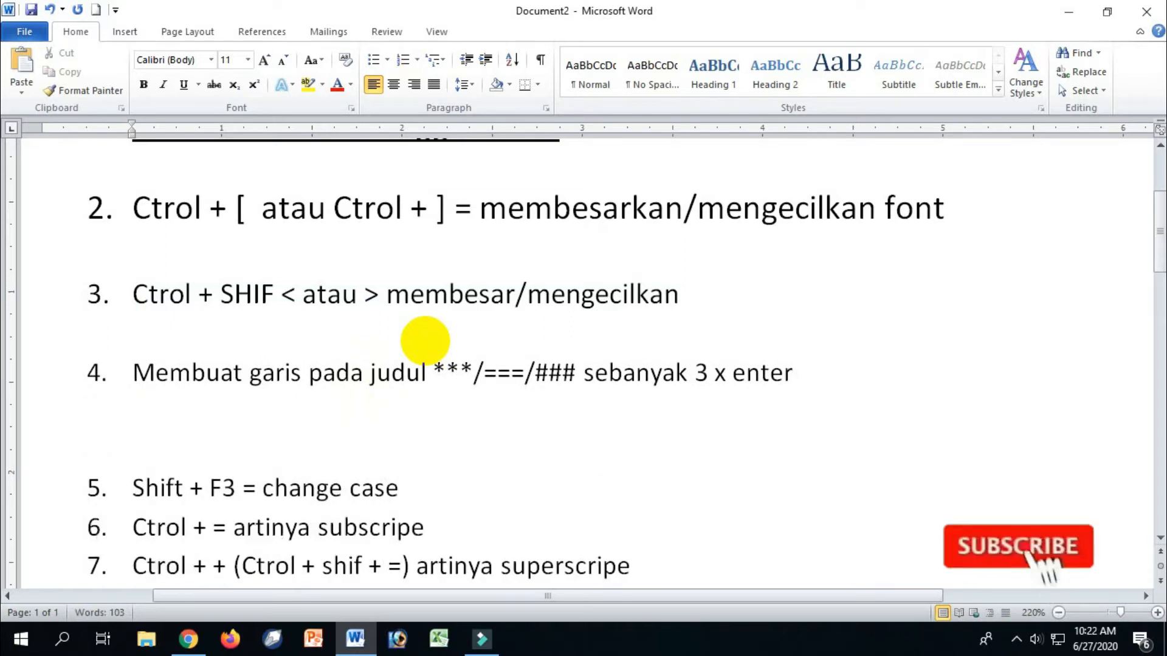
key(Return)
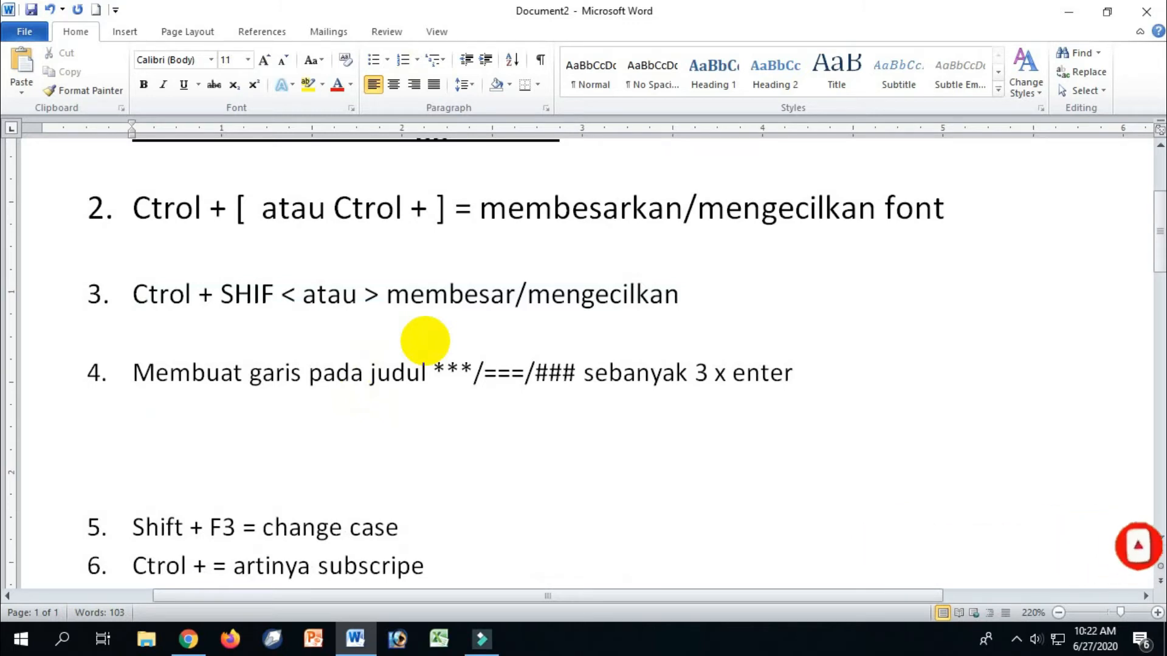
Step: Add the two-line heading "BAB I" and "PENDAHULUAN" below list item 4 and center it
text(BAB I)
key(Return)
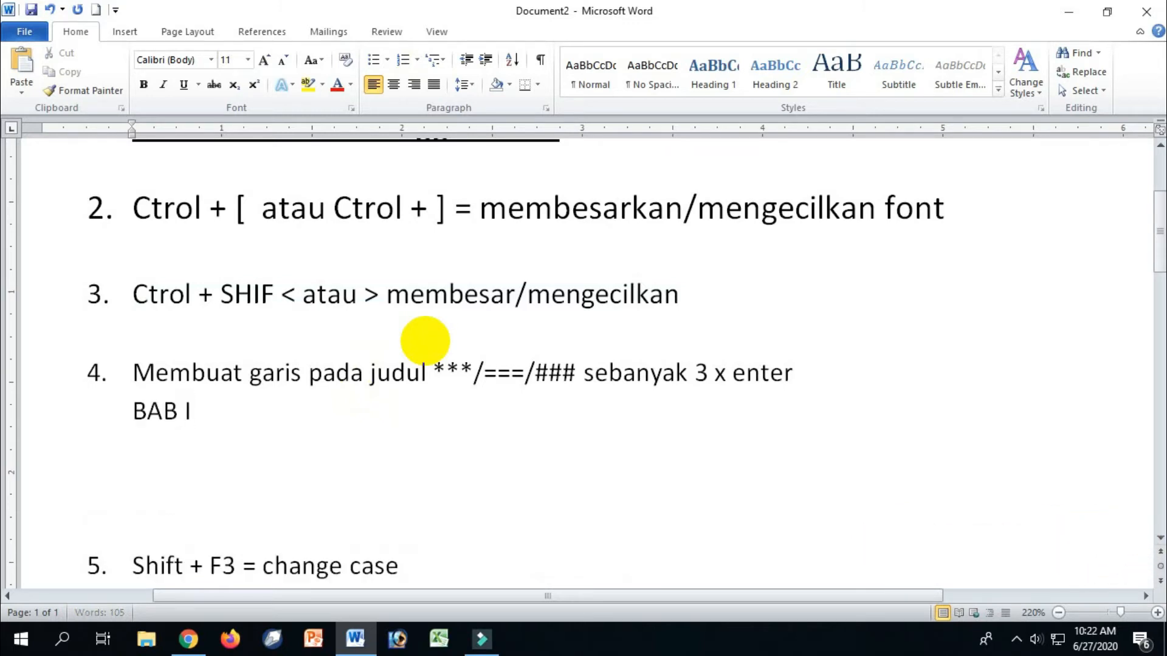
text(PENDAHULUAN)
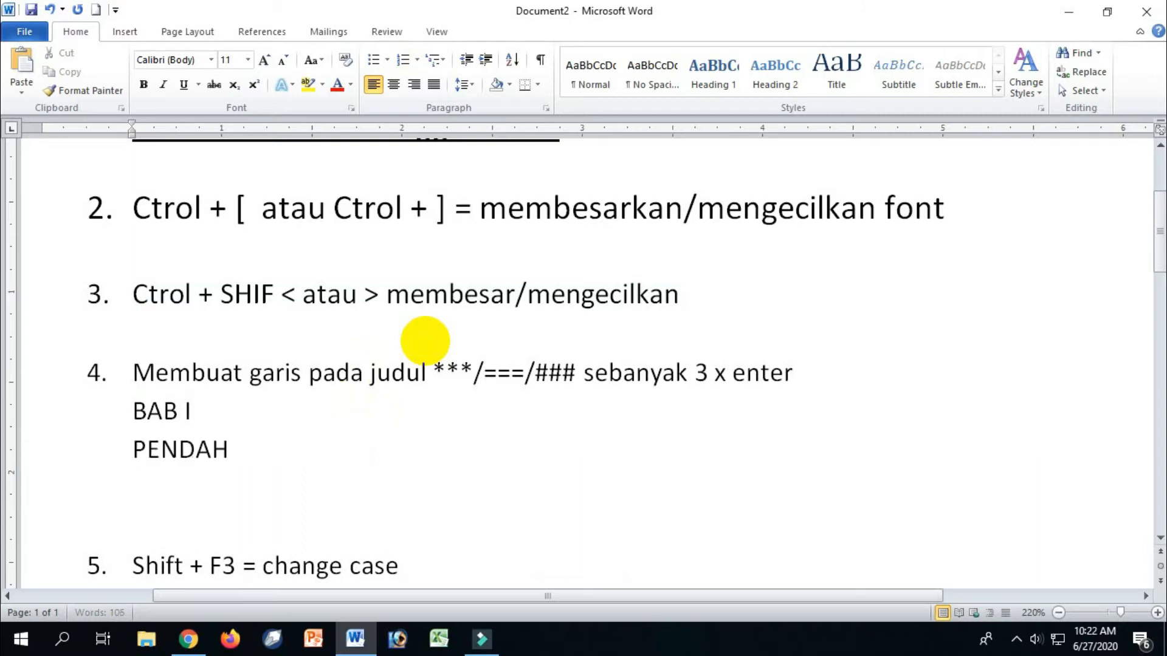
key(shift+Home)
key(shift+Up)
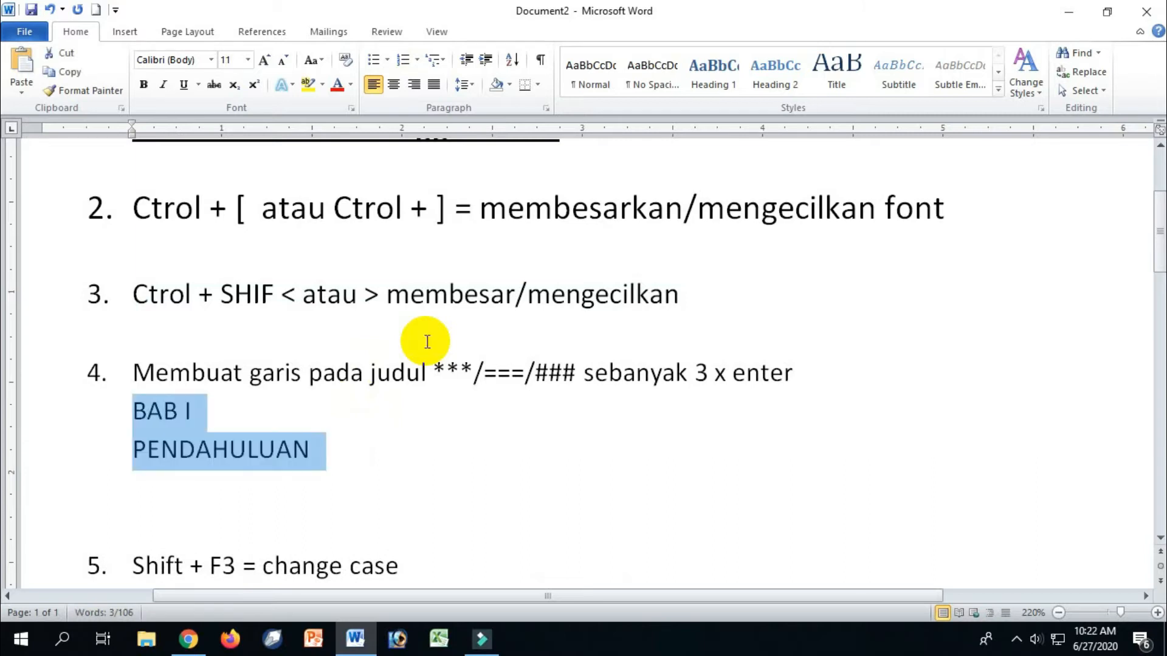
key(ctrl+e)
key(Down)
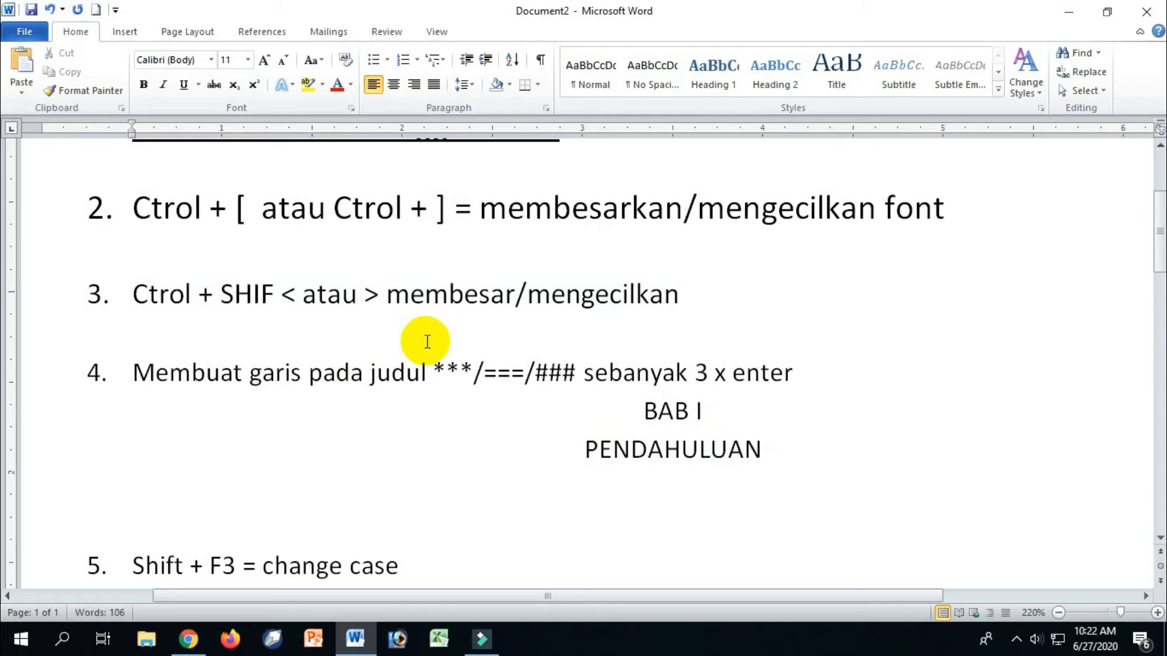
Step: Create a single horizontal line from hyphens and a double line from === below the PENDAHULUAN heading
text(===)
key(BackSpace)
key(BackSpace)
key(BackSpace)
text(-)
key(Return)
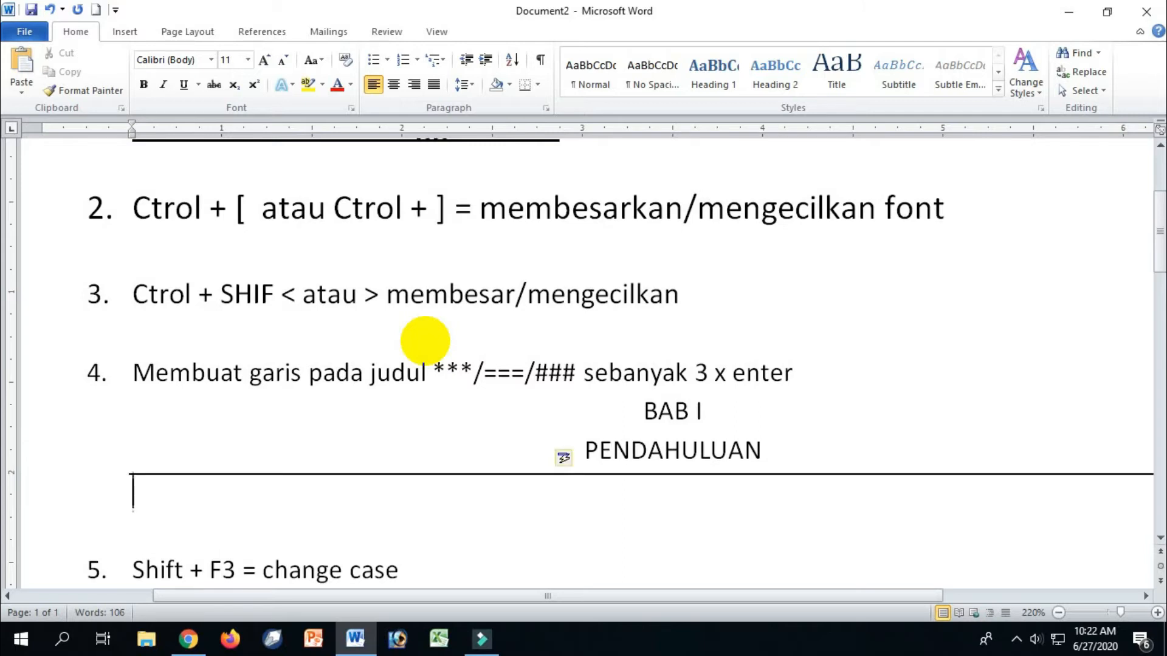
text(===)
key(Return)
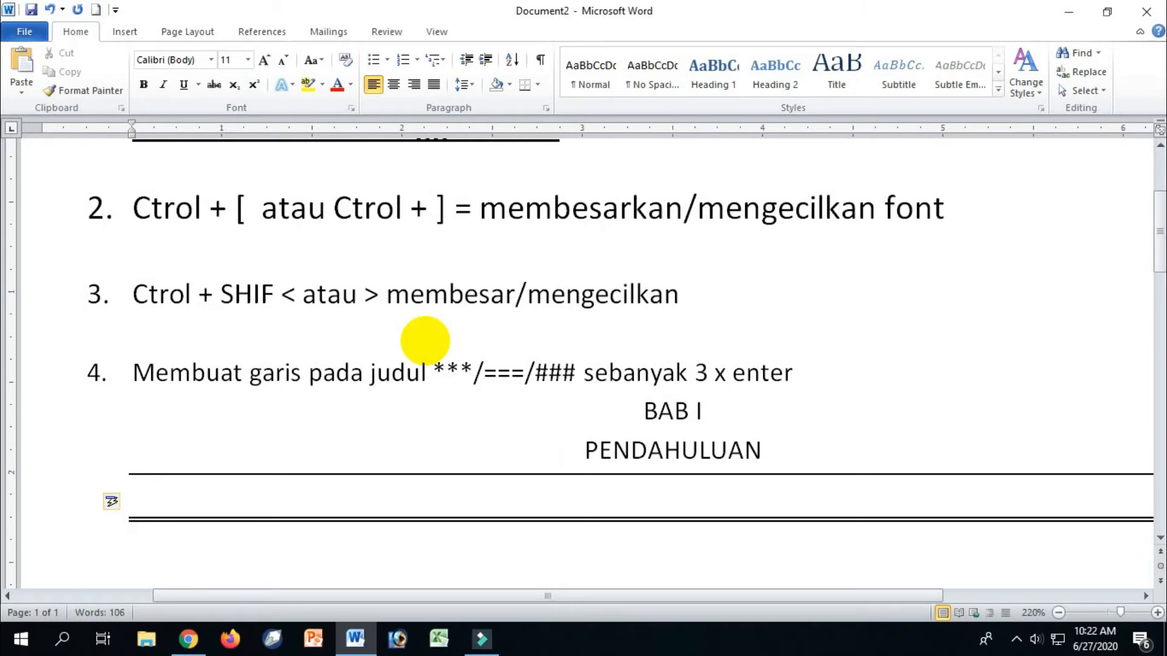
Step: Create a dotted line from *** and a thick triple line from ### below the double line
drag(1159, 231, 1161, 261)
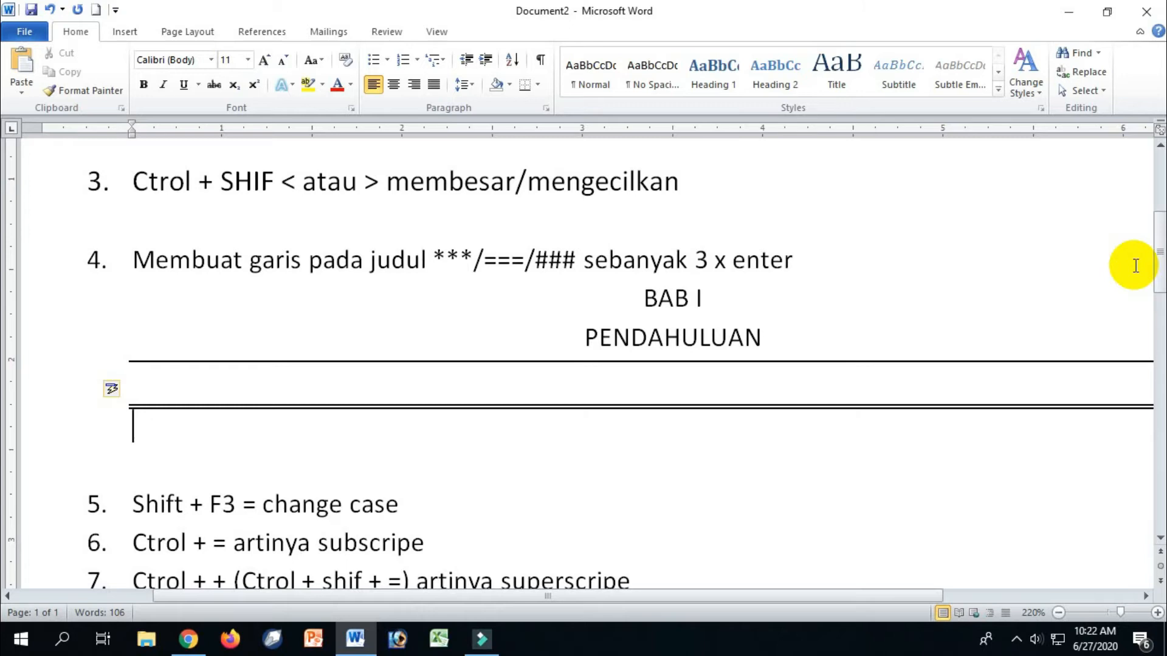
text(***)
key(Return)
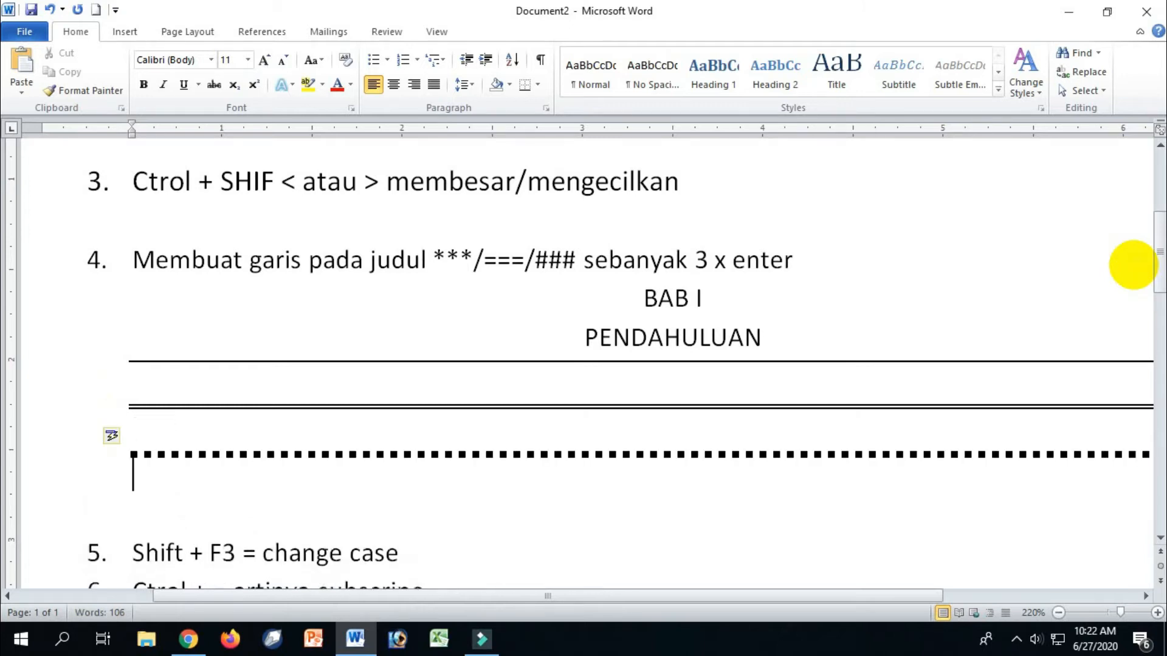
text(###)
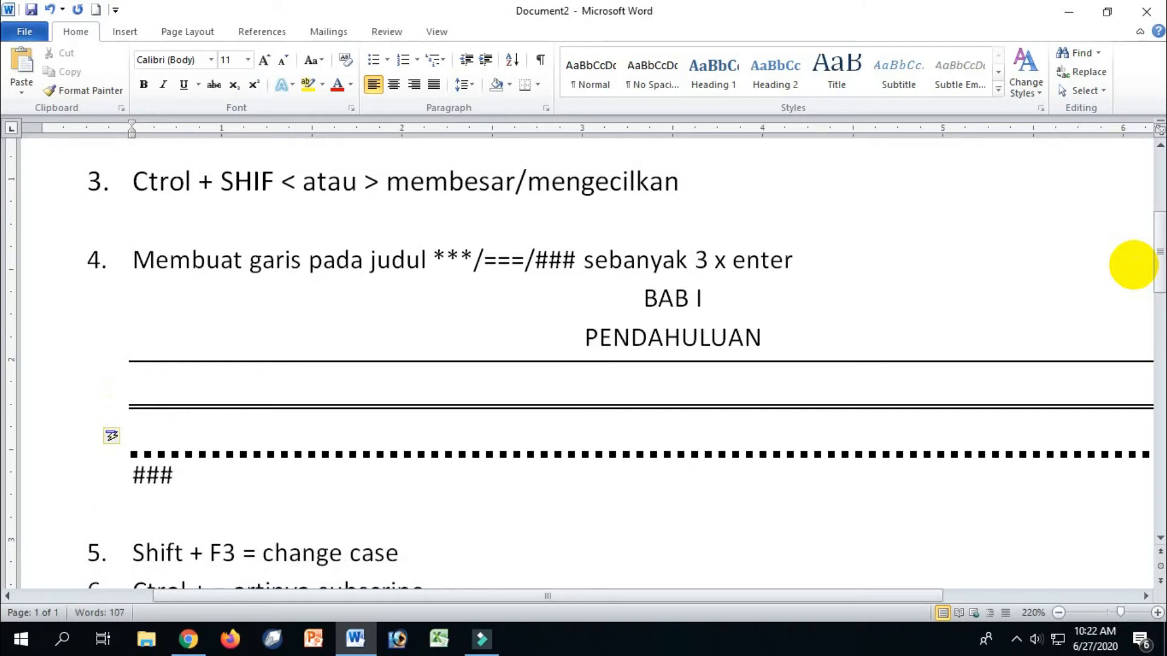
key(Return)
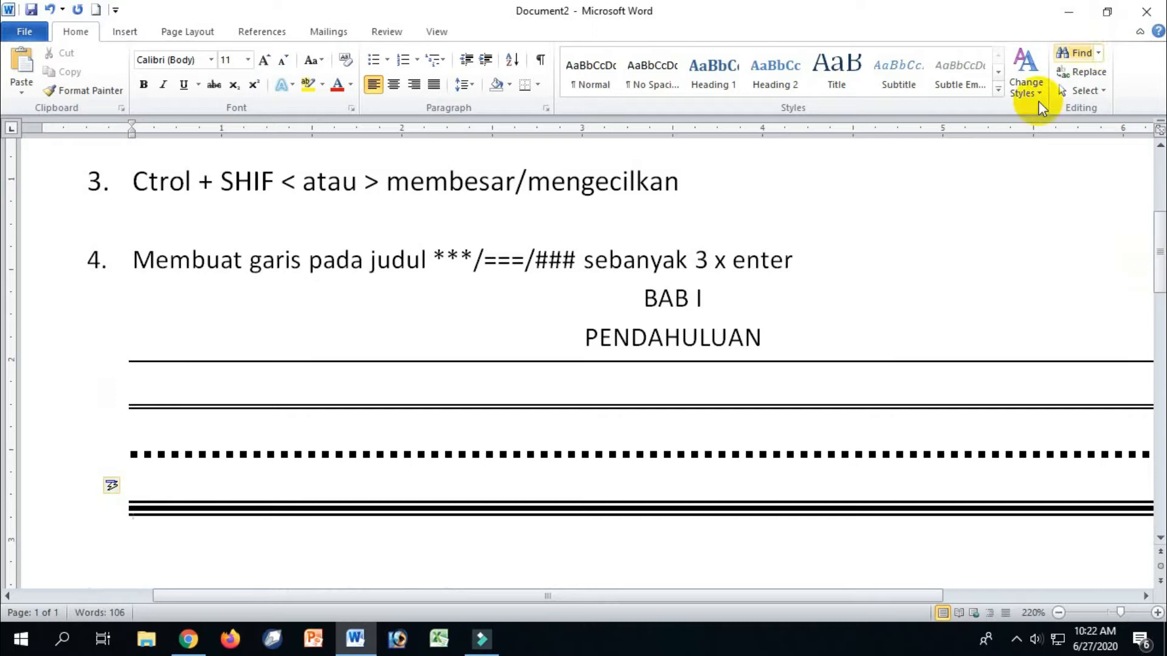
Step: Cycle the letter case of list item 5's whole text through lowercase, capitalized words and uppercase, ending in all uppercase
drag(1159, 231, 1154, 275)
click(604, 369)
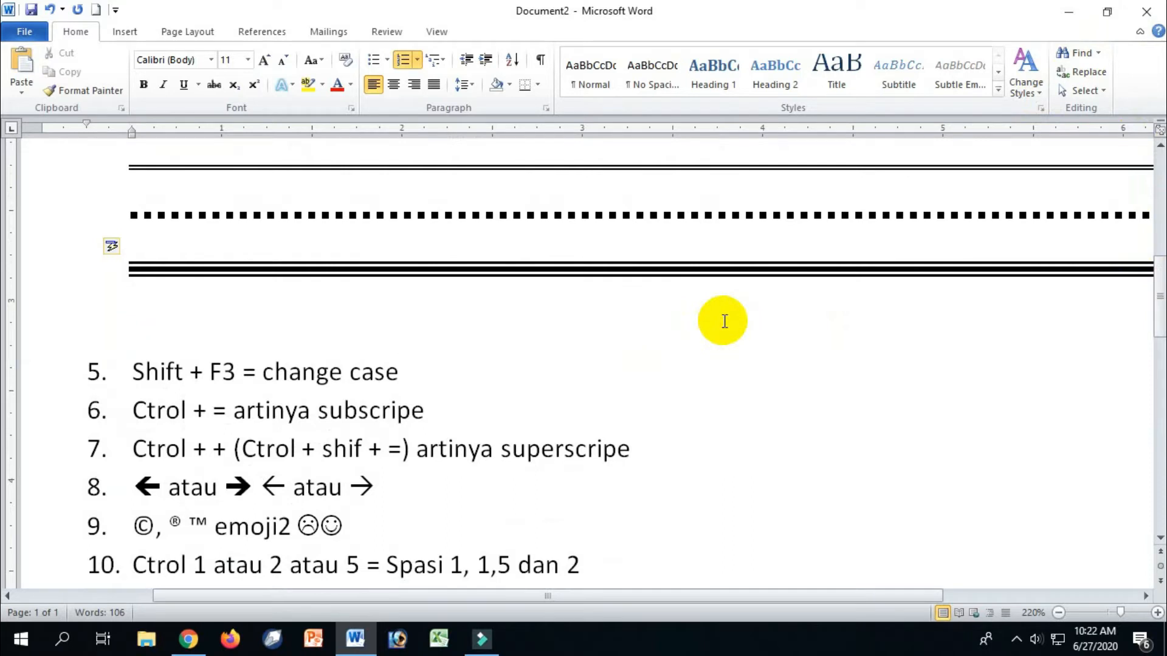
key(ctrl+shift+Left)
key(ctrl+shift+Left)
key(ctrl+shift+Left)
key(ctrl+shift+Left)
key(ctrl+shift+Left)
key(ctrl+shift+Left)
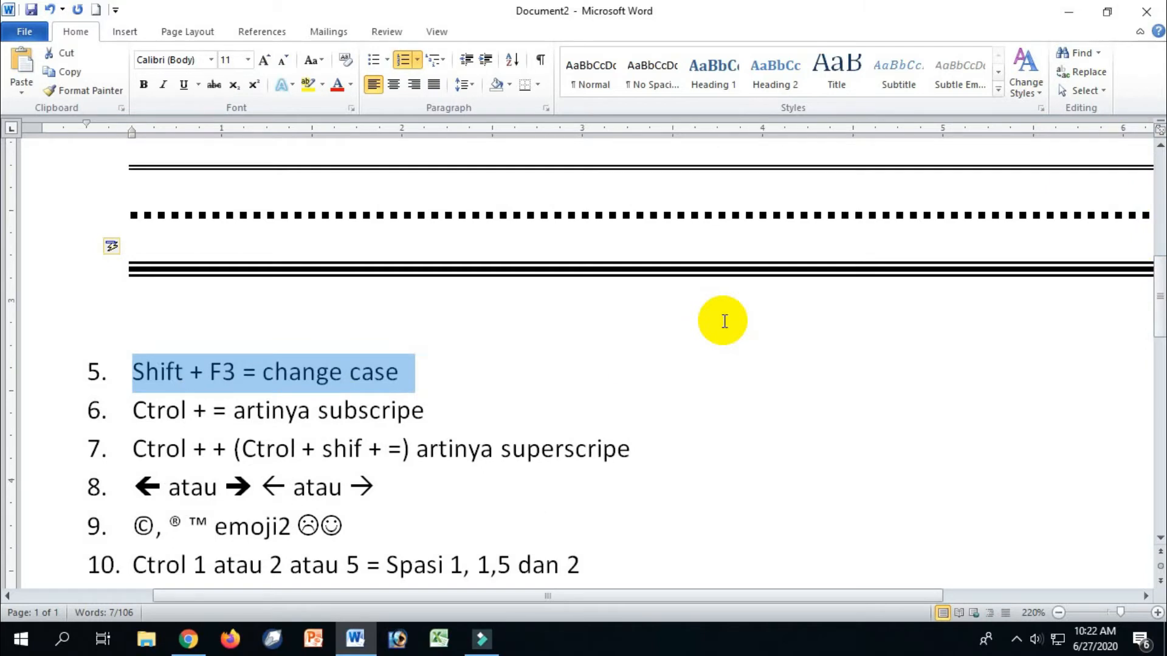
key(shift+F3)
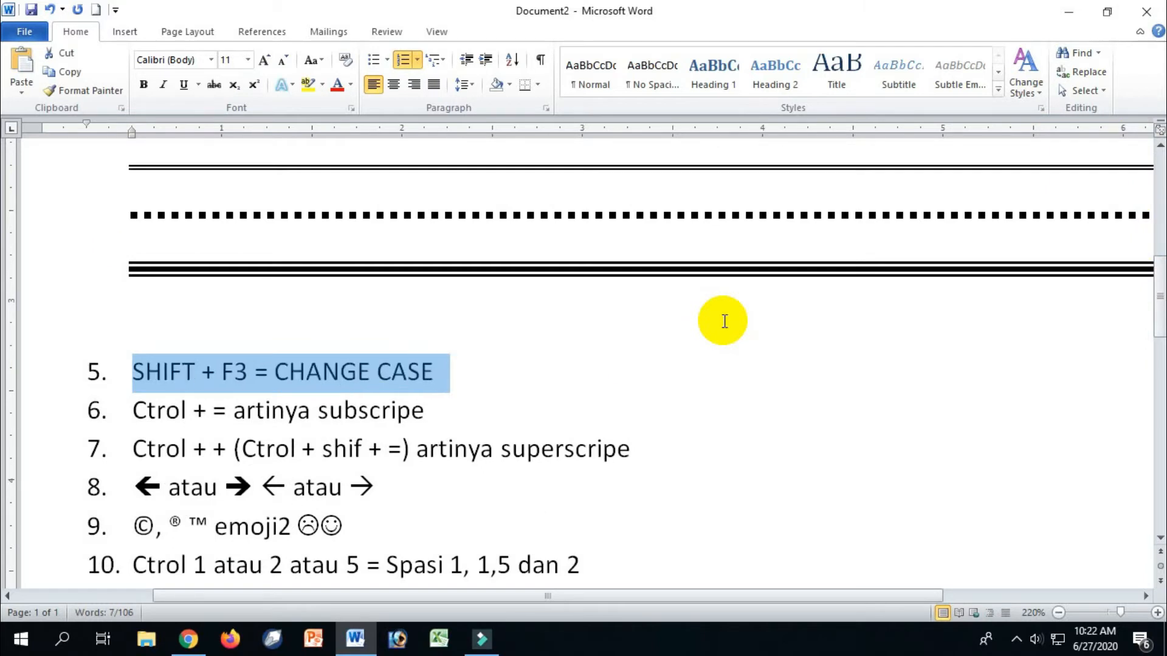
key(shift+F3)
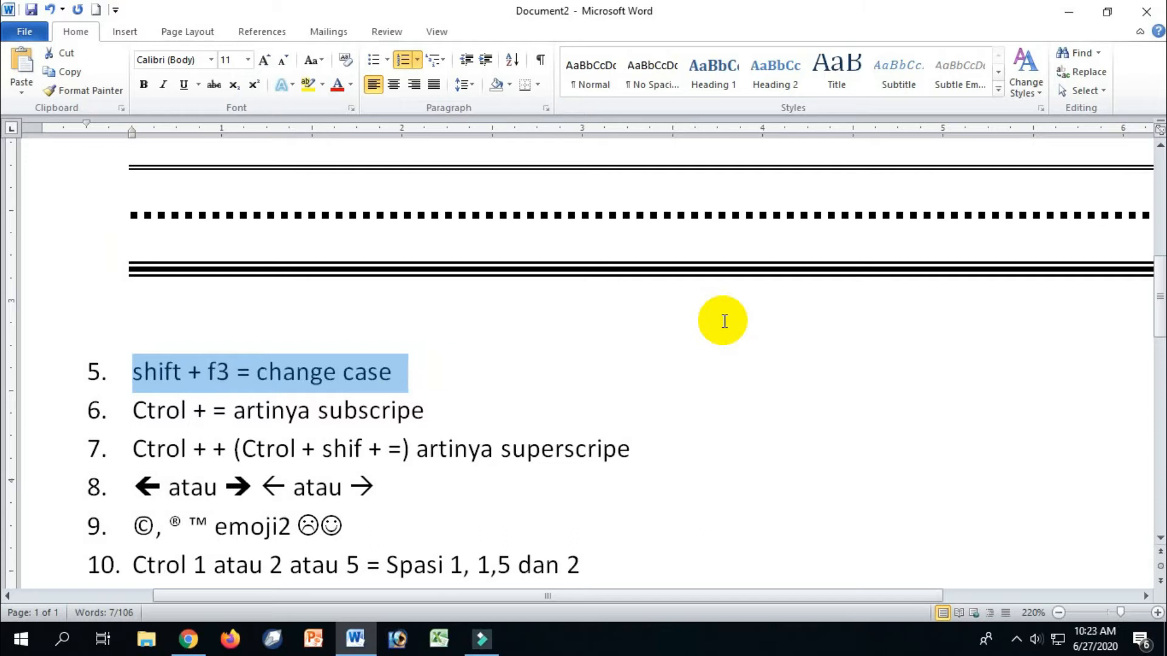
key(shift+F3)
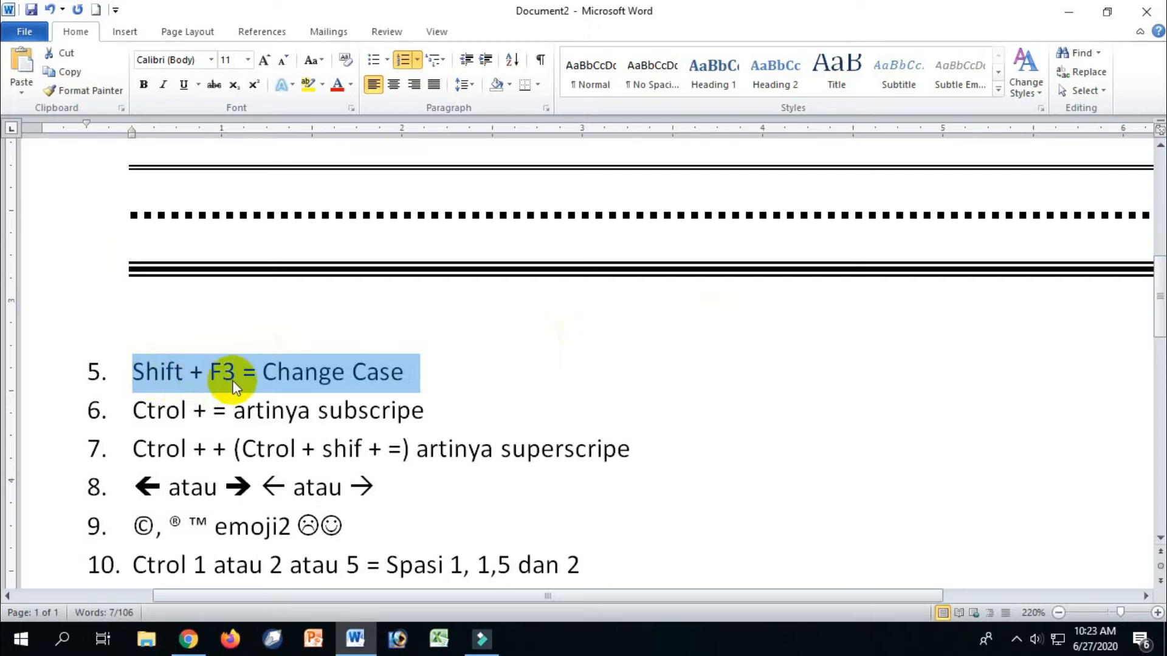
key(shift+F3)
key(shift+F3)
key(shift+F3)
key(shift+F3)
key(shift+F3)
key(shift+F3)
key(shift+F3)
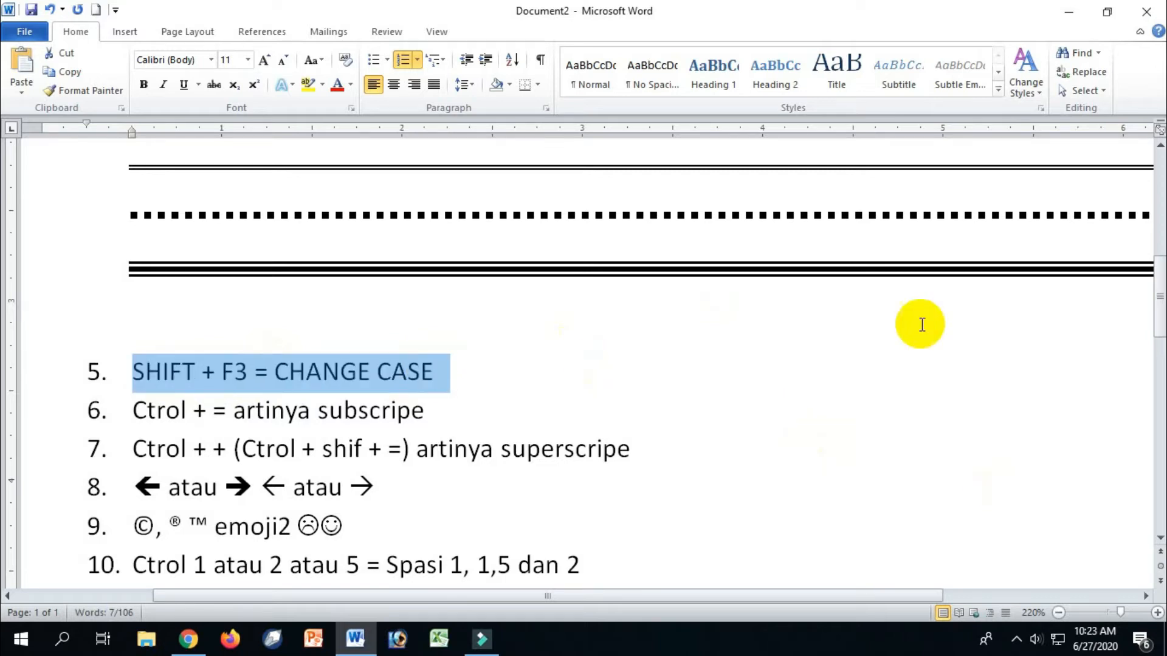
Step: Insert an empty numbered item directly below list item 6 about the subscript shortcut
click(1157, 614)
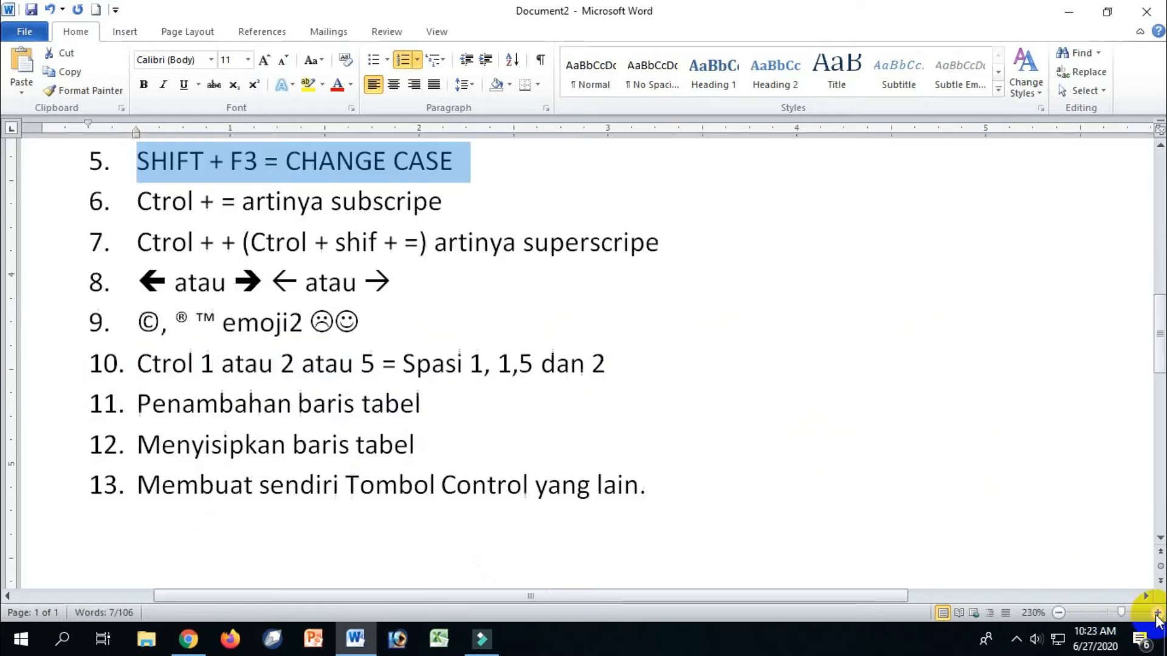
click(1156, 614)
click(1156, 614)
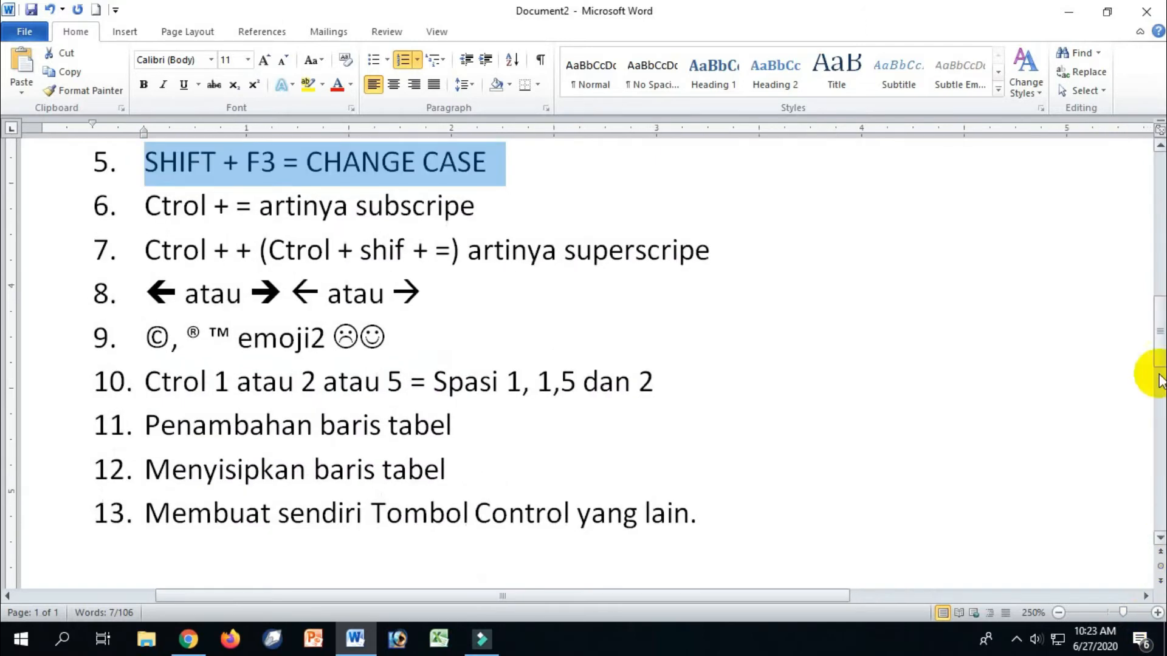
drag(1156, 359, 1146, 331)
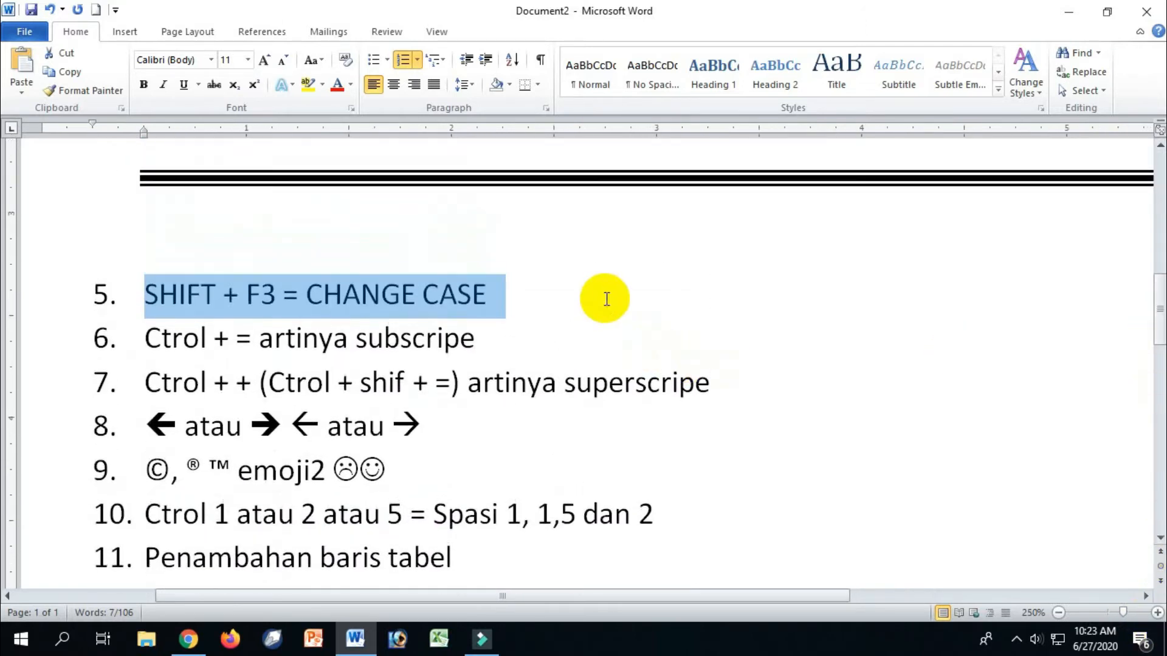
click(611, 297)
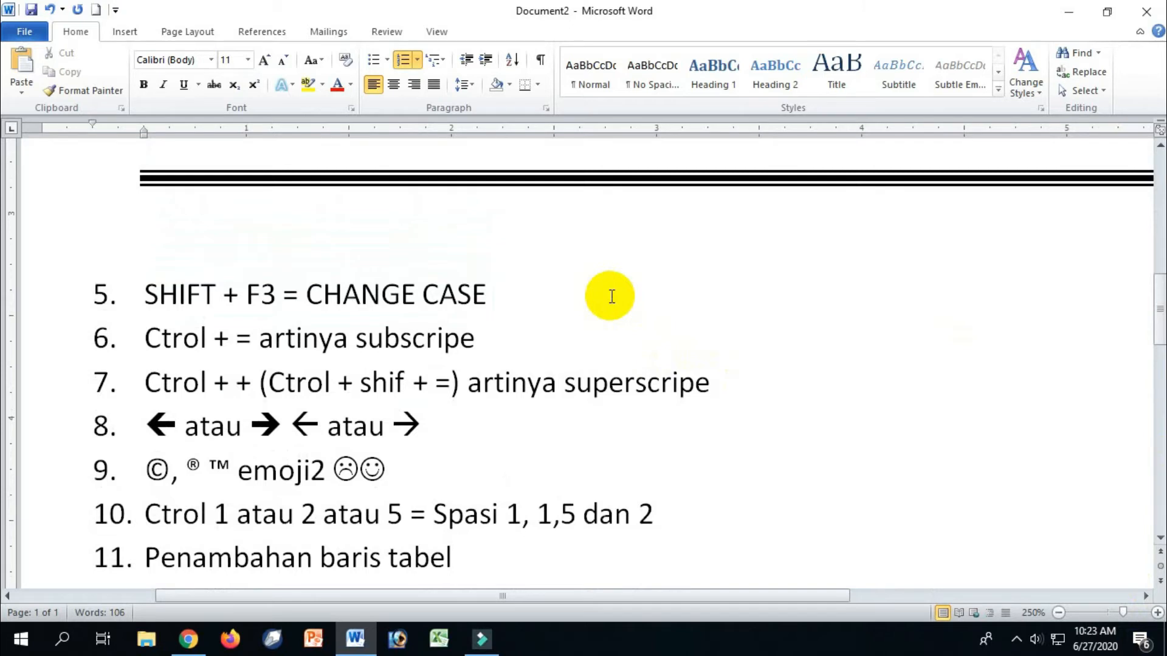
key(Down)
key(Return)
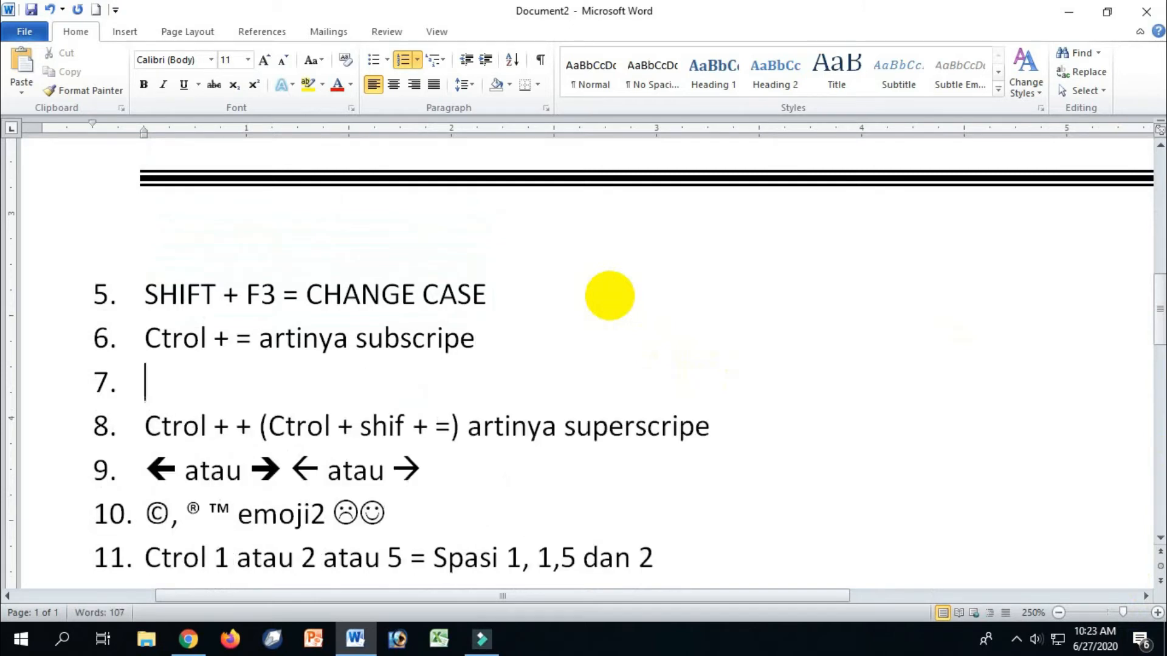
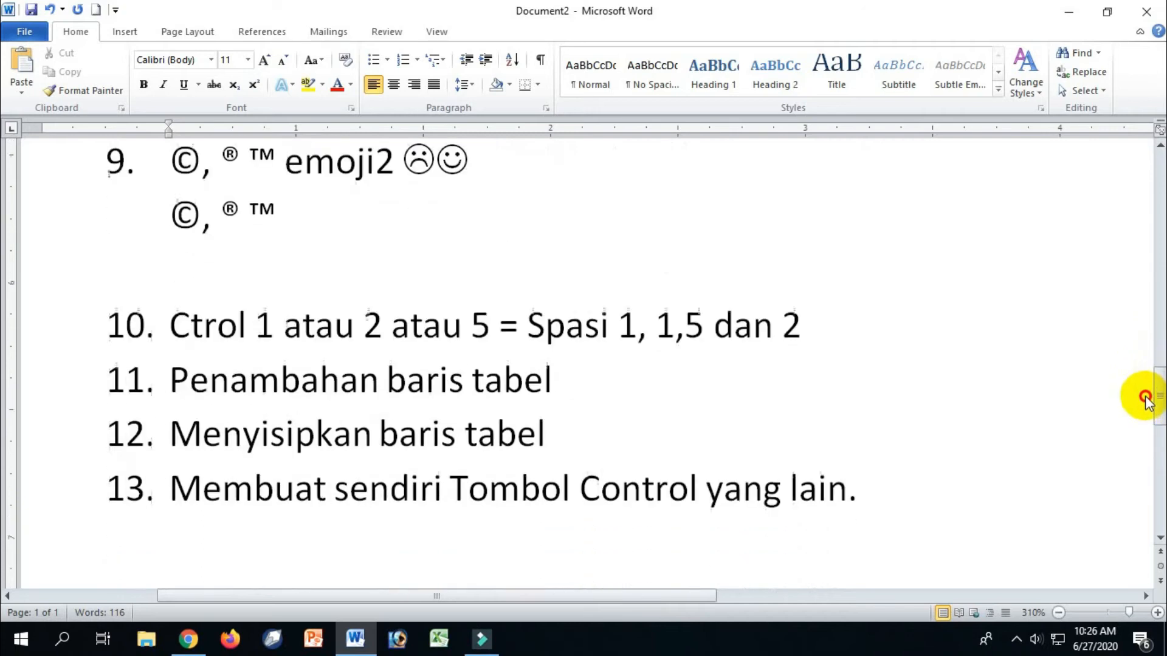
Step: Add an unnumbered paragraph of random filler letters, about three lines long, directly below list item 10
click(877, 333)
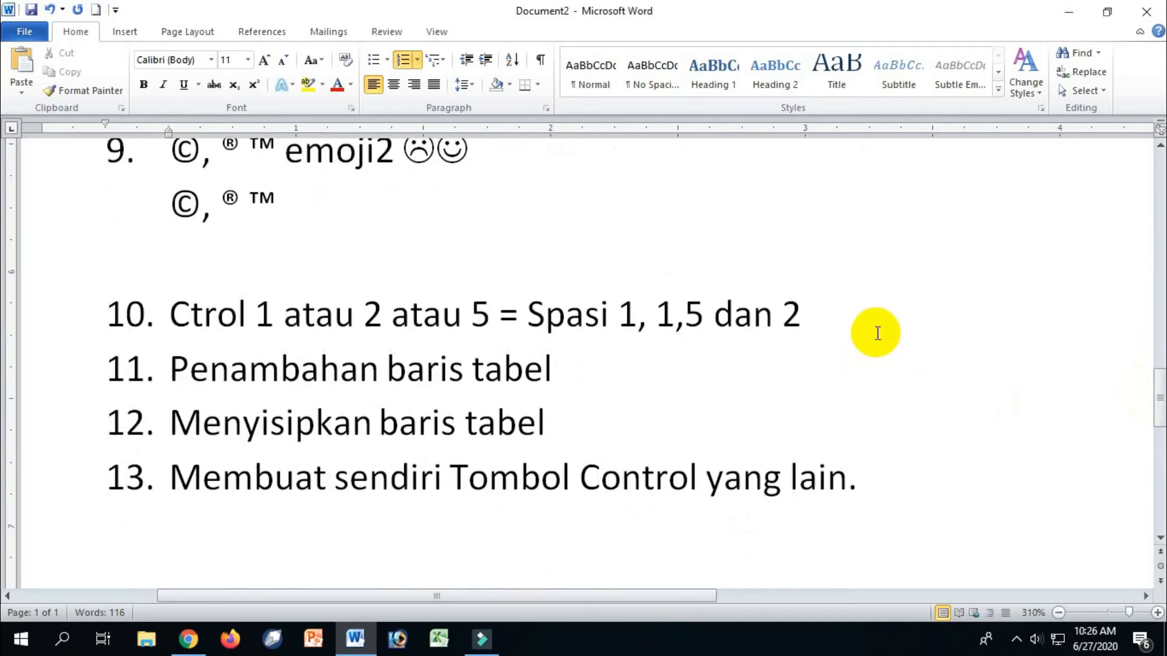
key(Return)
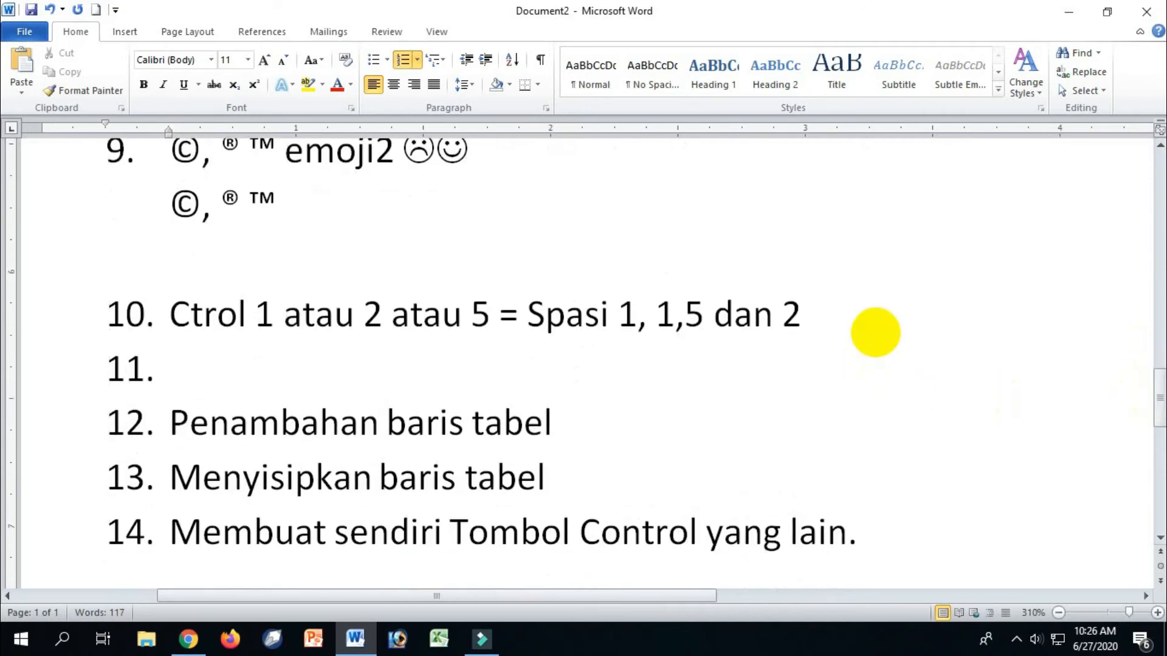
key(BackSpace)
key(ctrl+2)
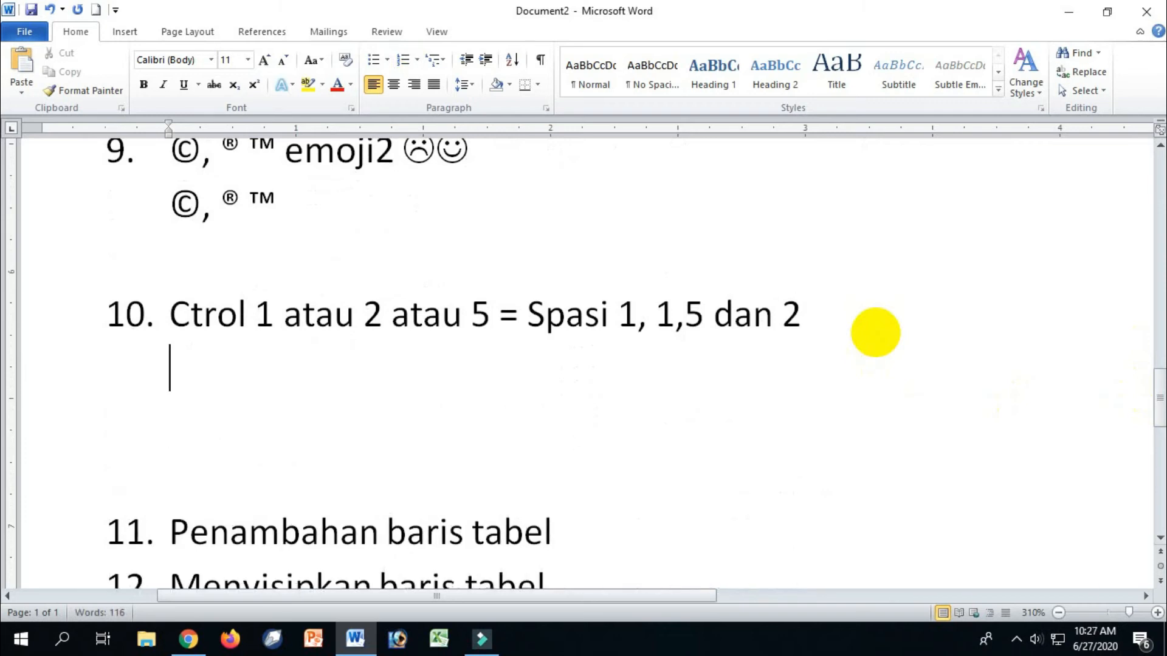
text(ksdnksks s)
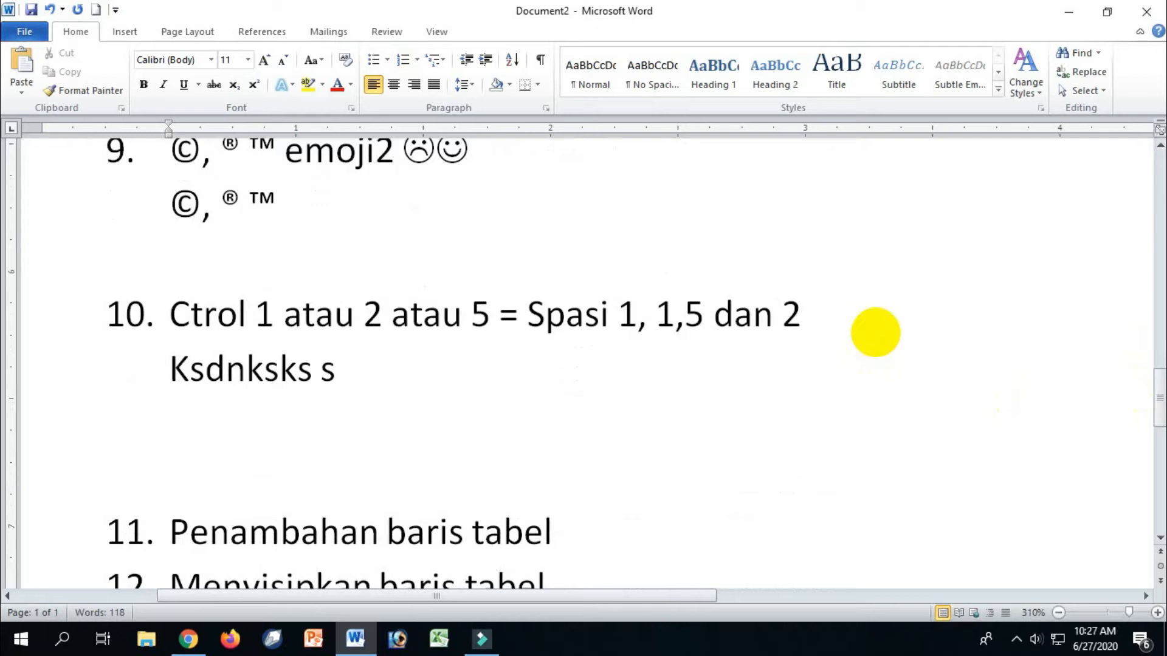
text( kdnnakn ddad admlamdla dmald amdladmaldmaldmaldamdlamaldmaldamldamlamladmaldamldal admada dladmal)
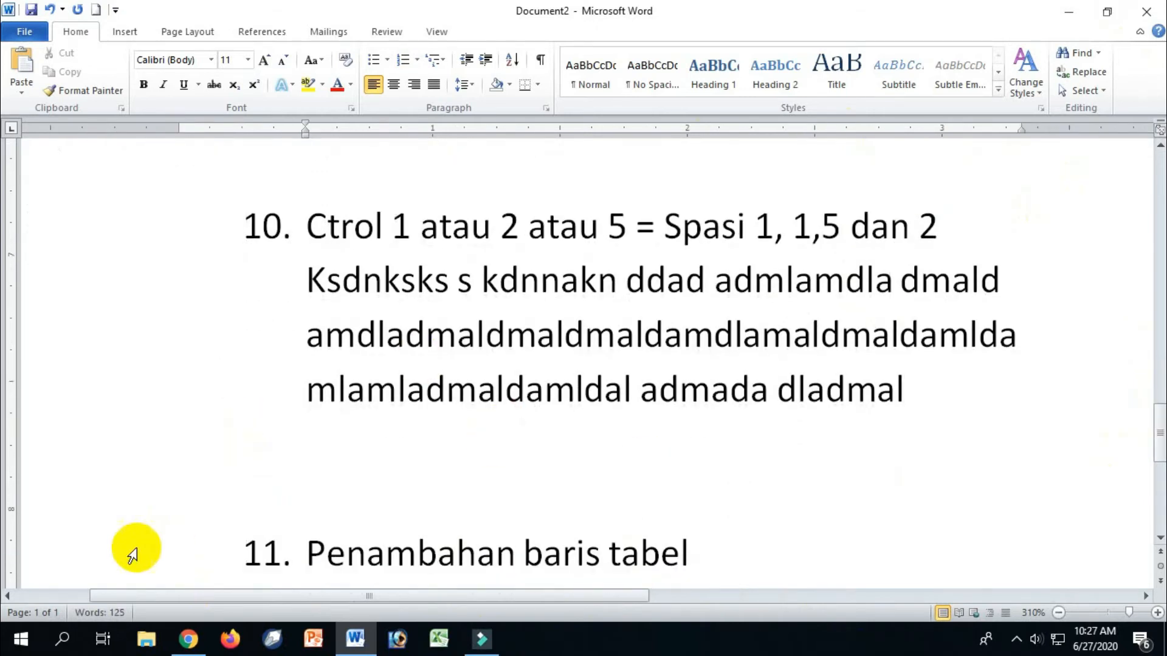
Step: Cycle the filler paragraph's line spacing through single, 1.5 and double, ending at 1.5
drag(239, 593, 303, 591)
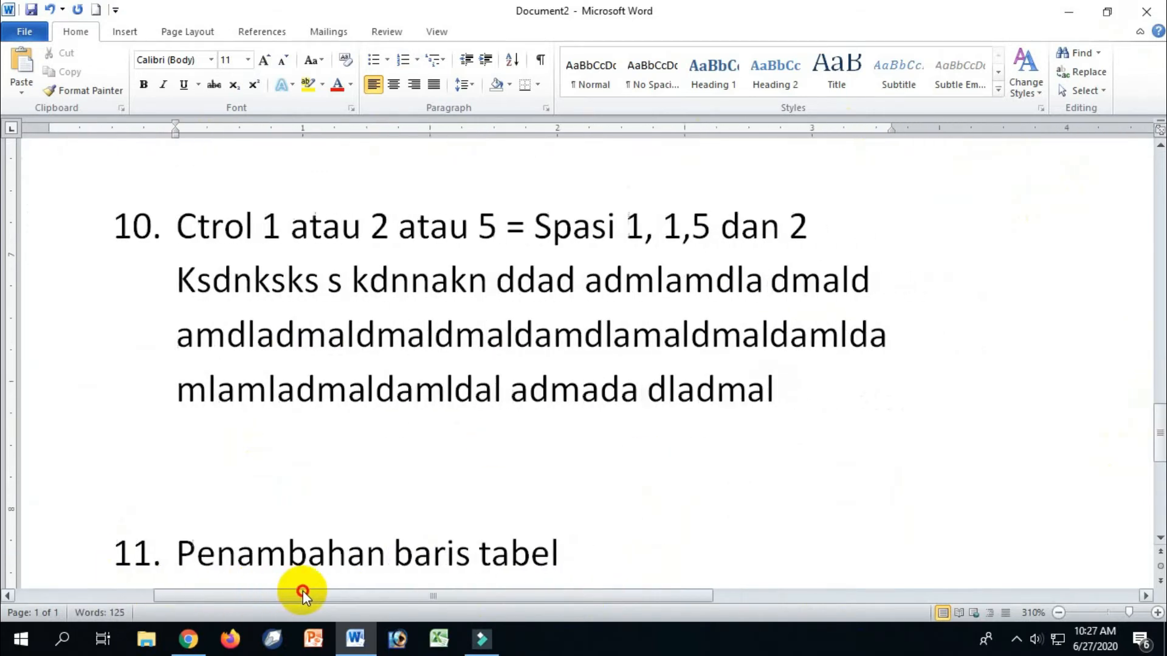
click(164, 280)
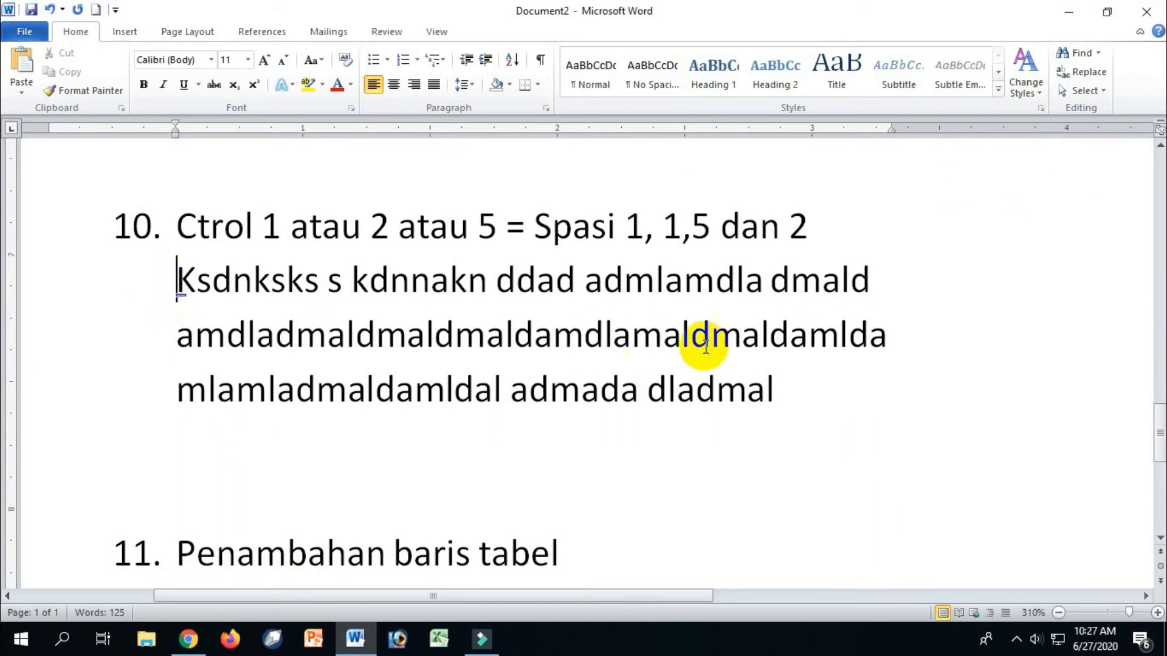
shift+click(788, 380)
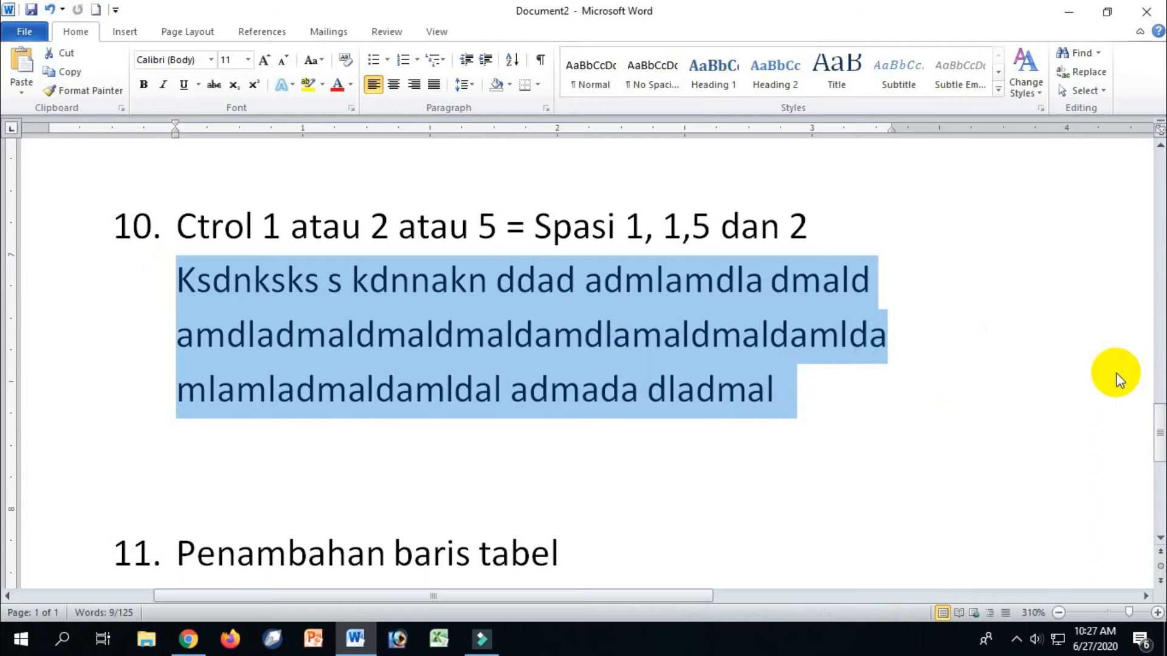
key(ctrl+1)
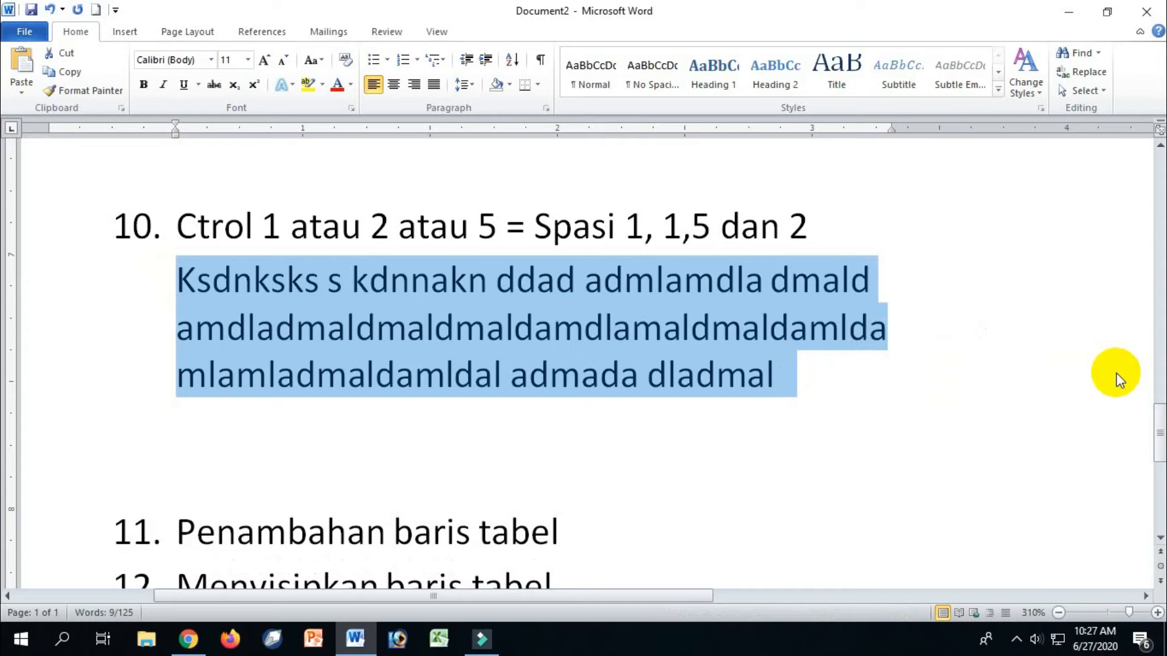
key(ctrl+5)
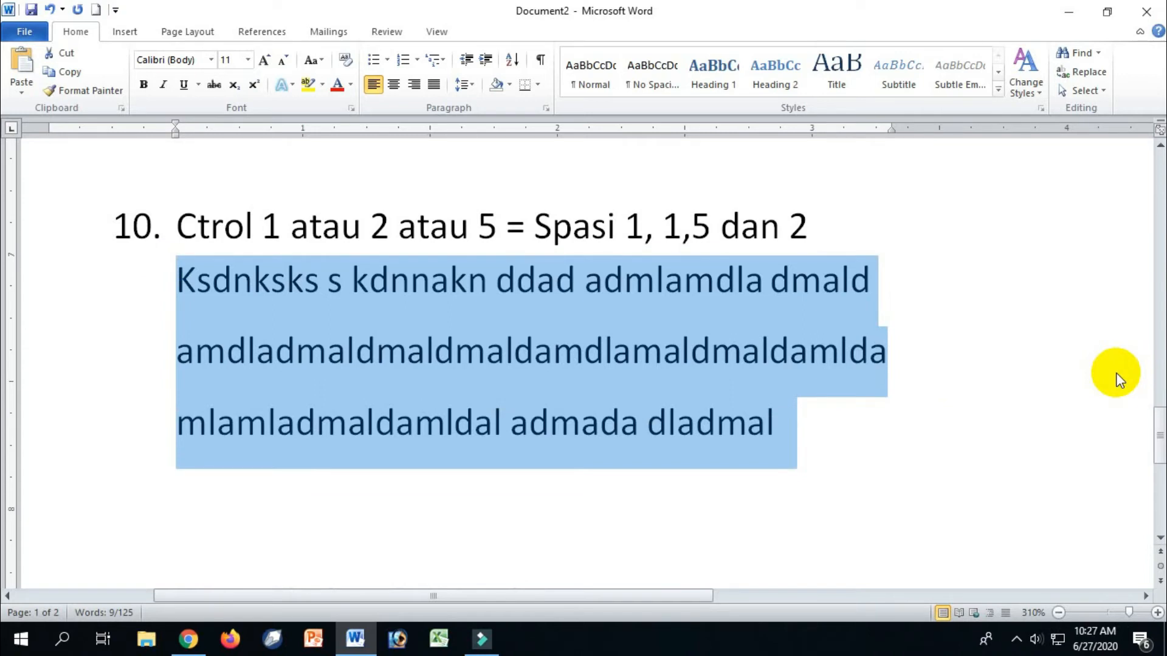
key(ctrl+2)
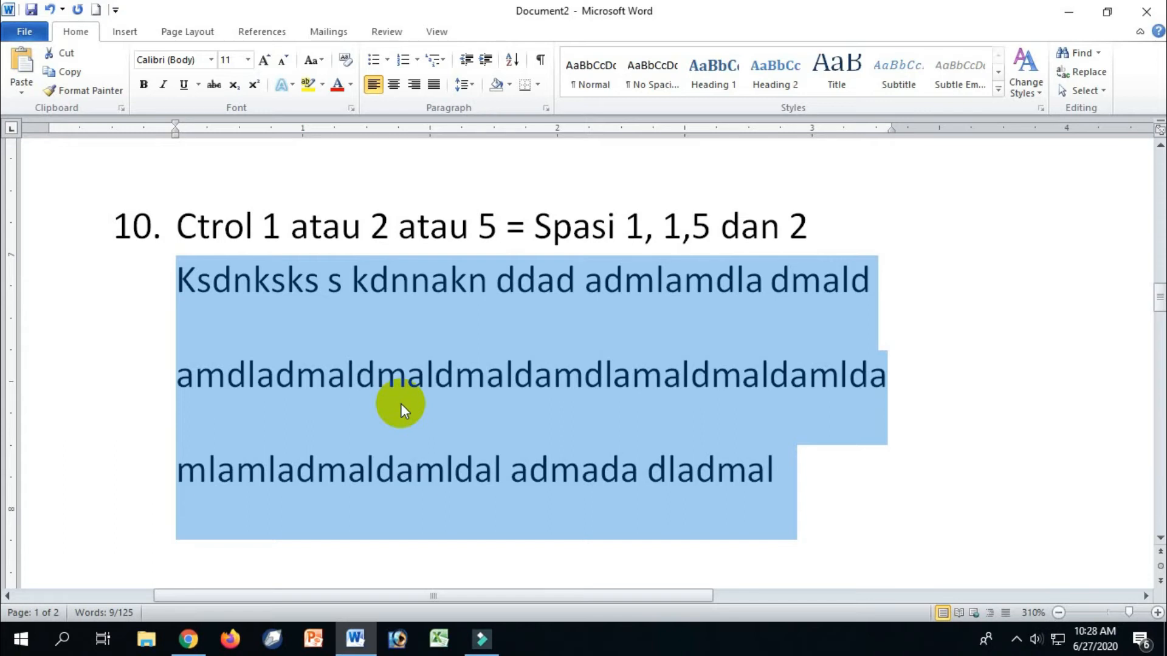
key(ctrl+1)
key(ctrl+2)
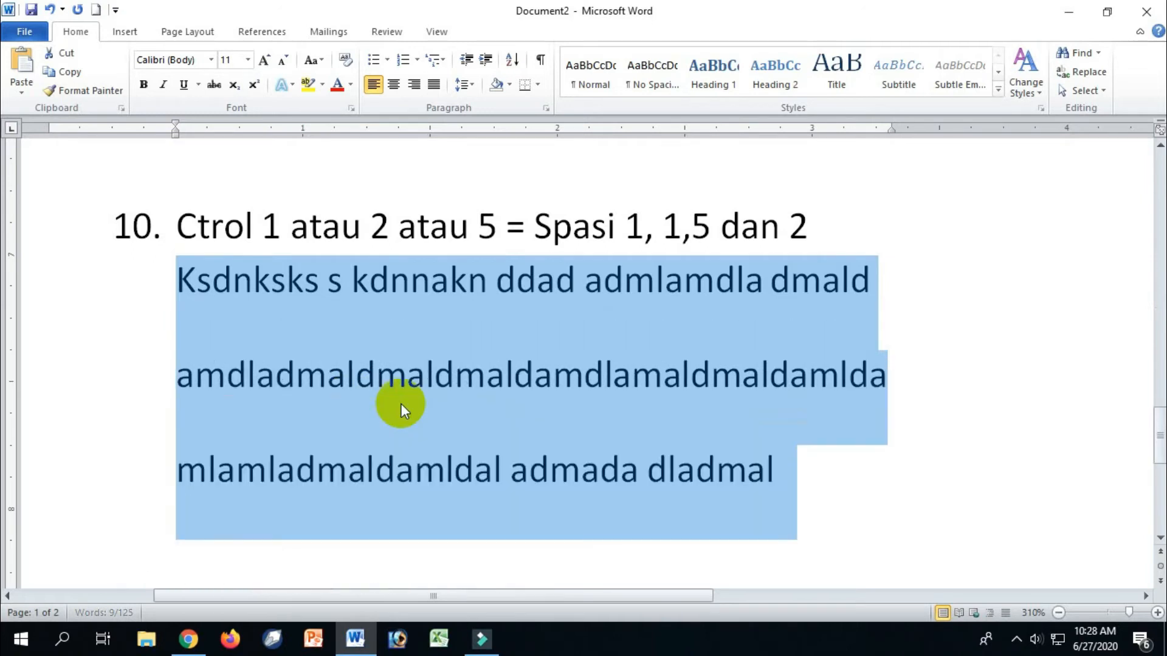
key(ctrl+5)
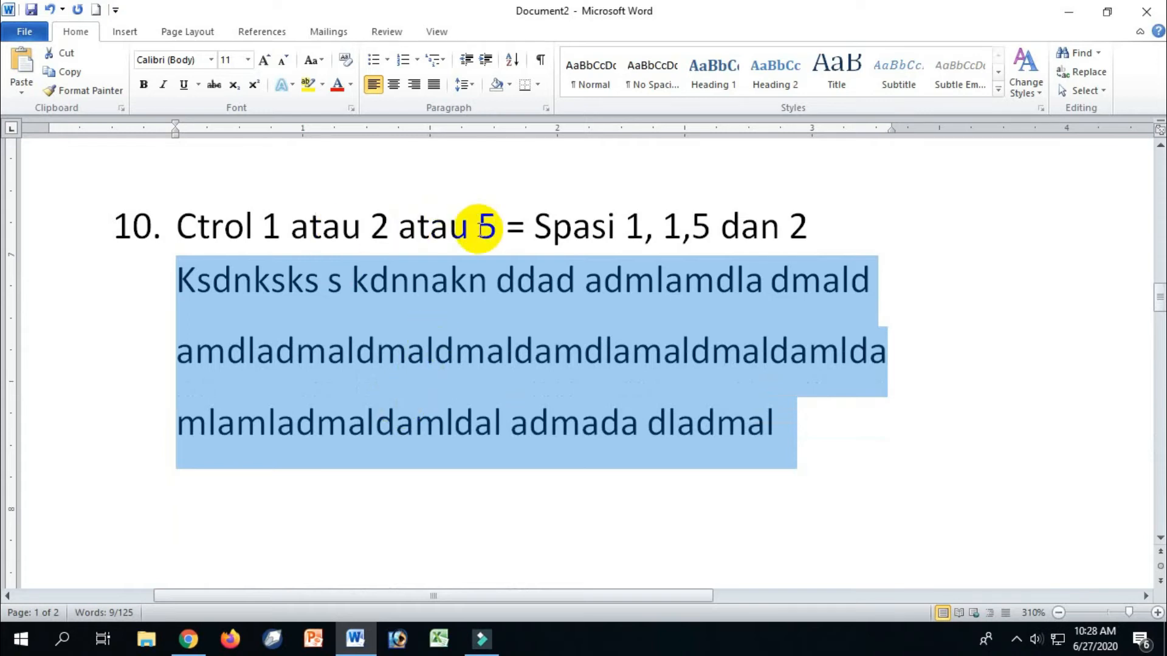
Step: Correct the 5 before the equals sign in list item 10 to 1,5
click(493, 244)
text(1,)
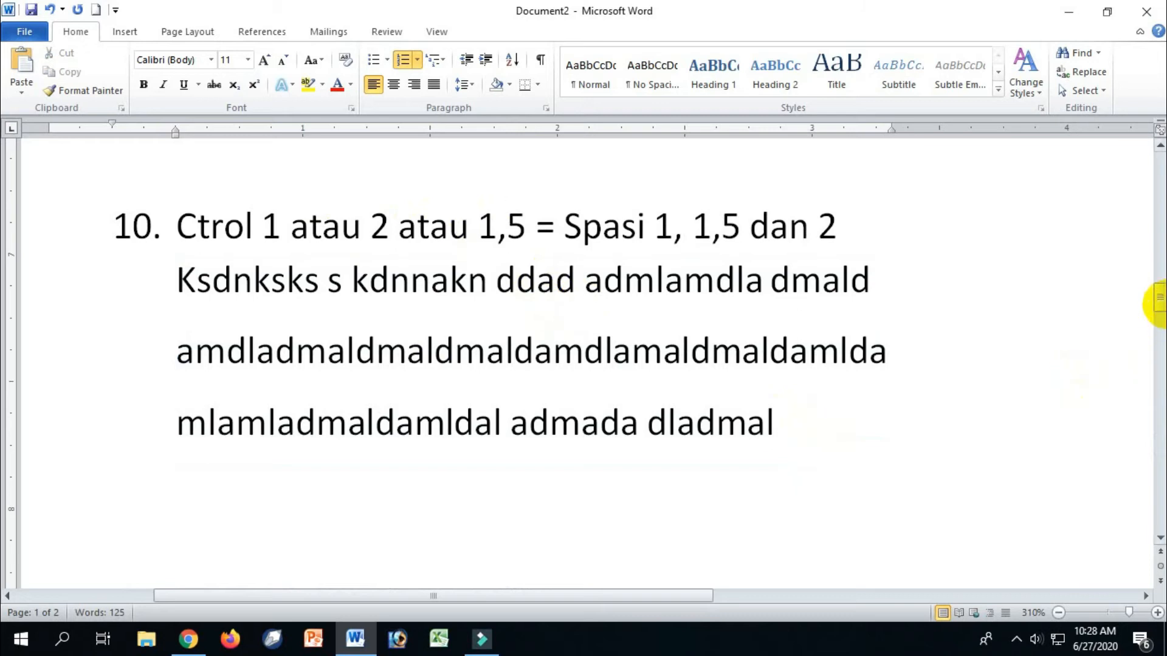
Step: Add blank unnumbered lines between list item 11, Penambahan baris tabel, and list item 12
drag(1156, 290, 1159, 314)
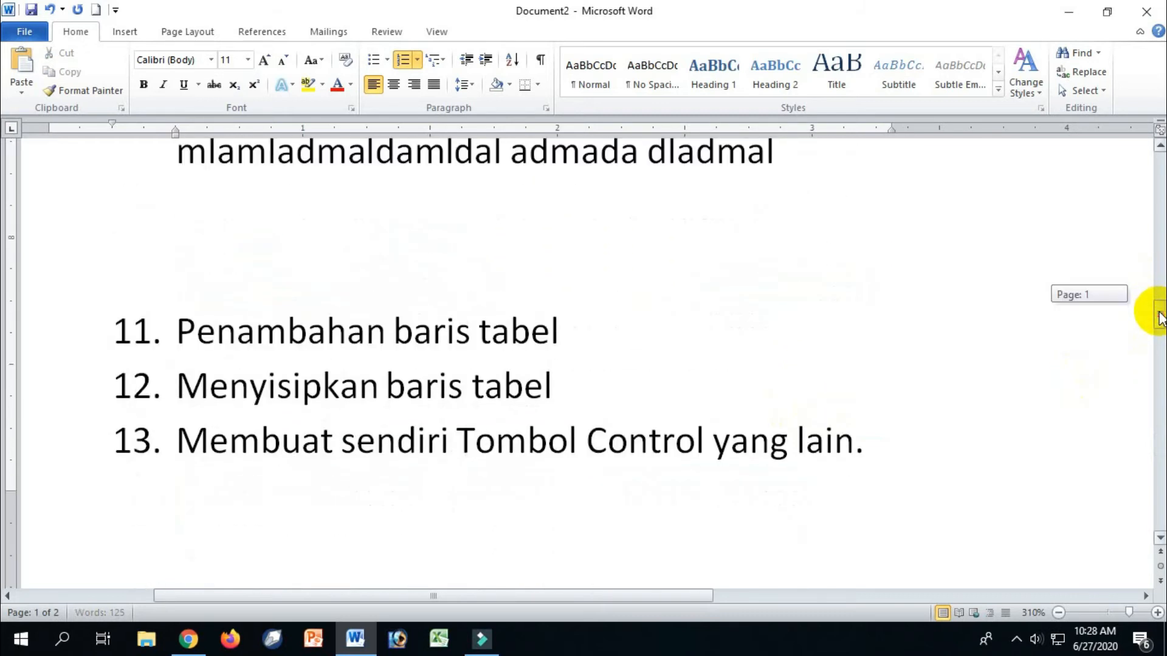
click(635, 333)
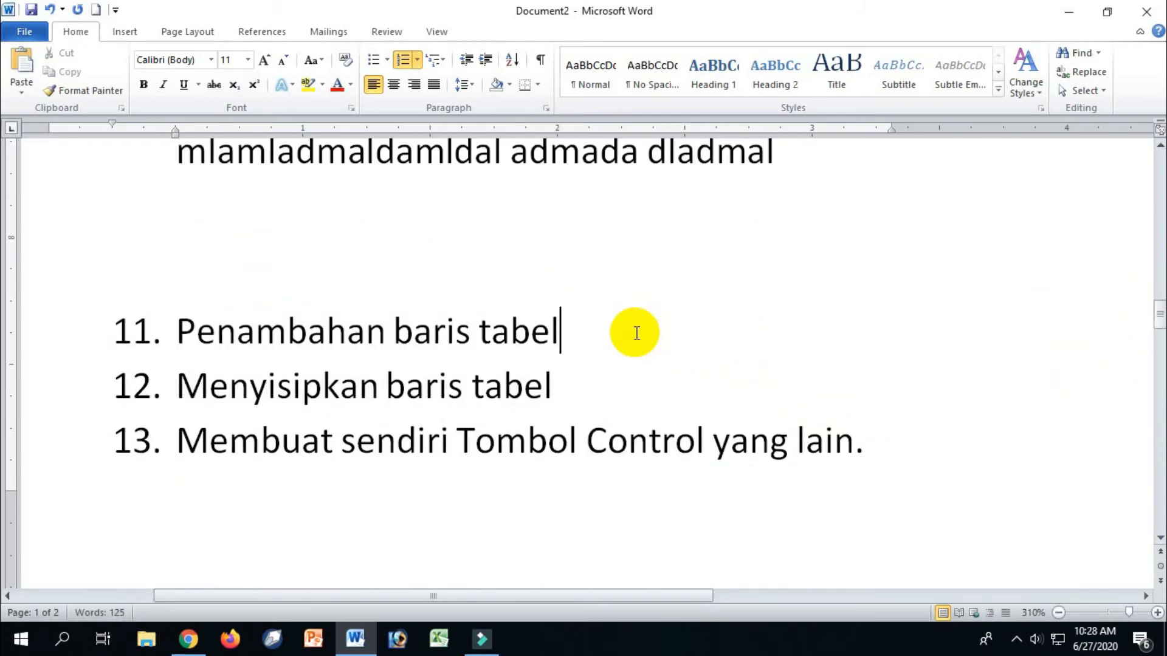
key(Return)
key(BackSpace)
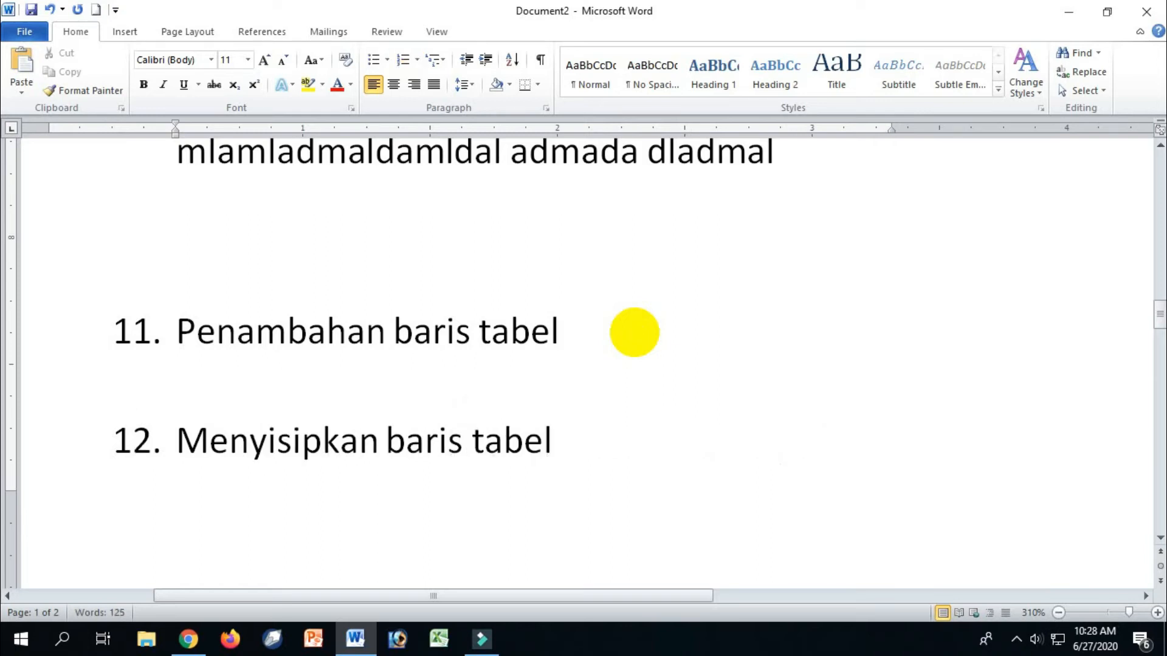
key(ctrl+z)
key(Up)
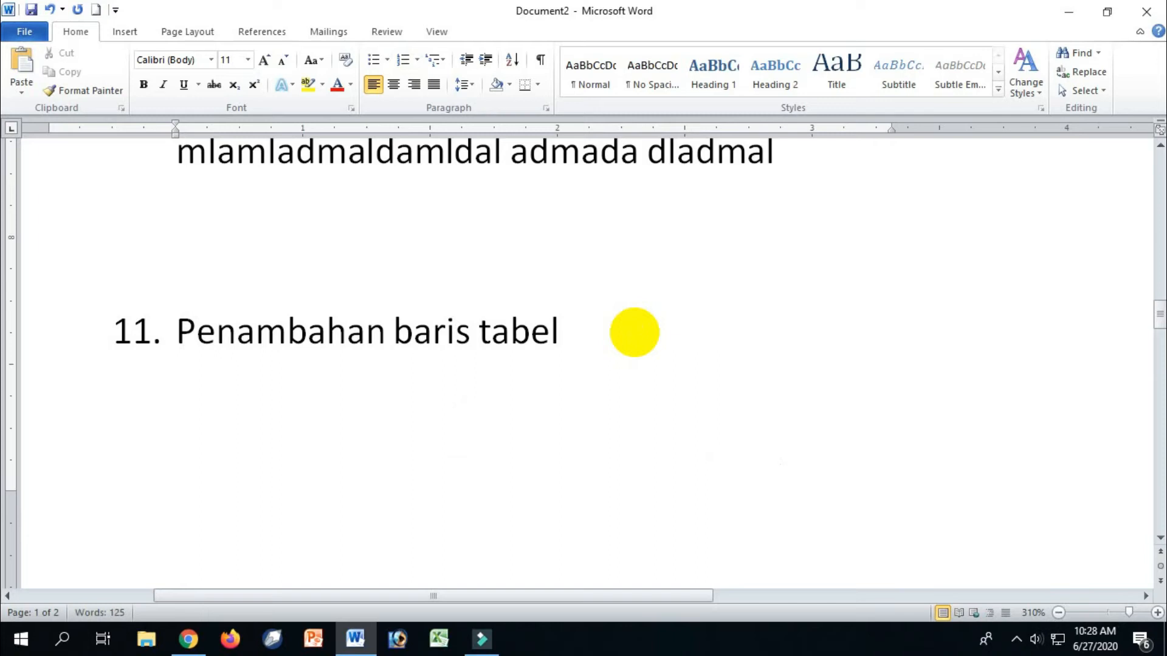
Step: Insert a page break on the blank line above list item 11
click(127, 332)
click(312, 263)
key(ctrl+Return)
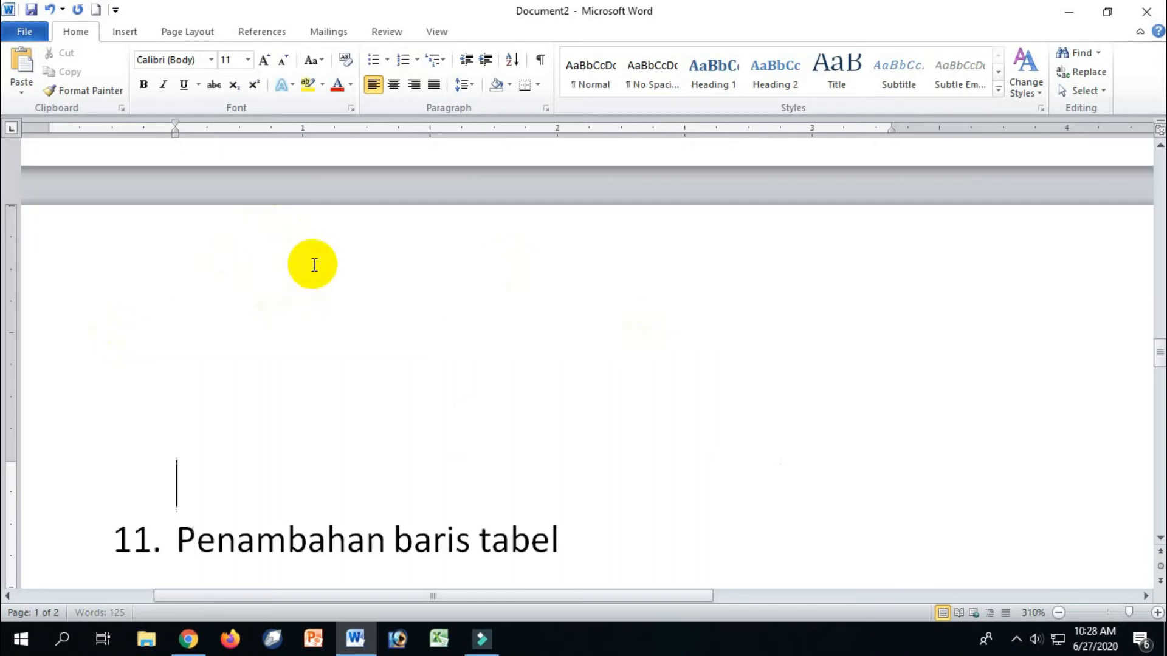
Step: Add two more blank lines below list item 11 and insert a table of two columns and four rows there
drag(1158, 349, 1159, 365)
click(565, 356)
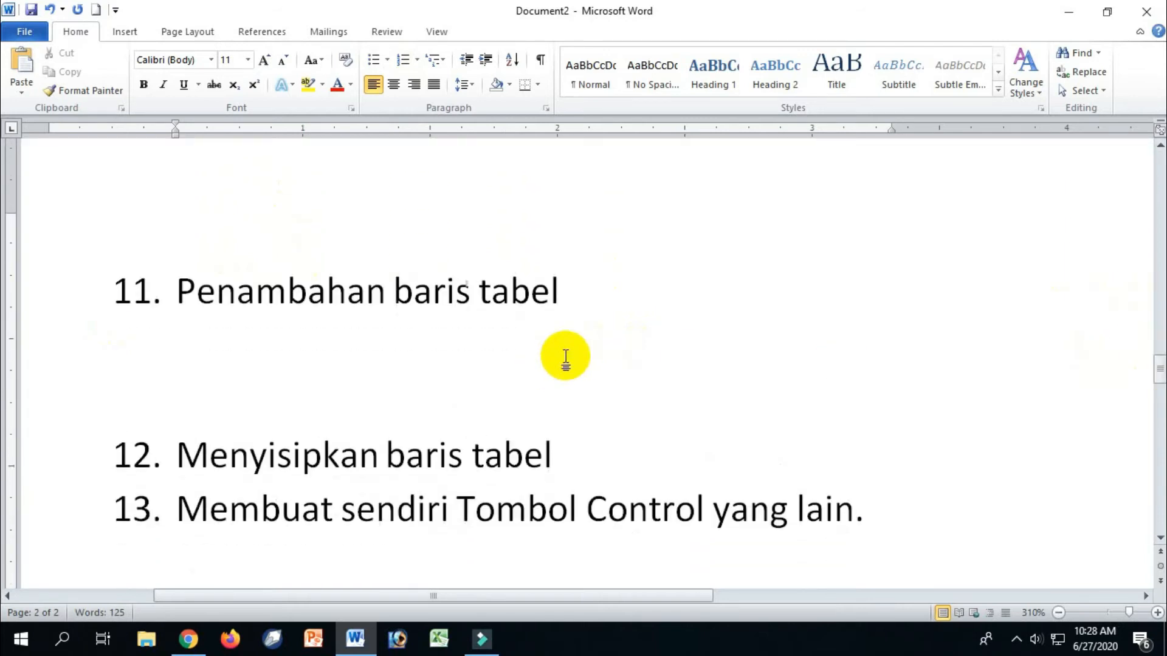
key(Return)
key(Return)
key(Up)
key(Up)
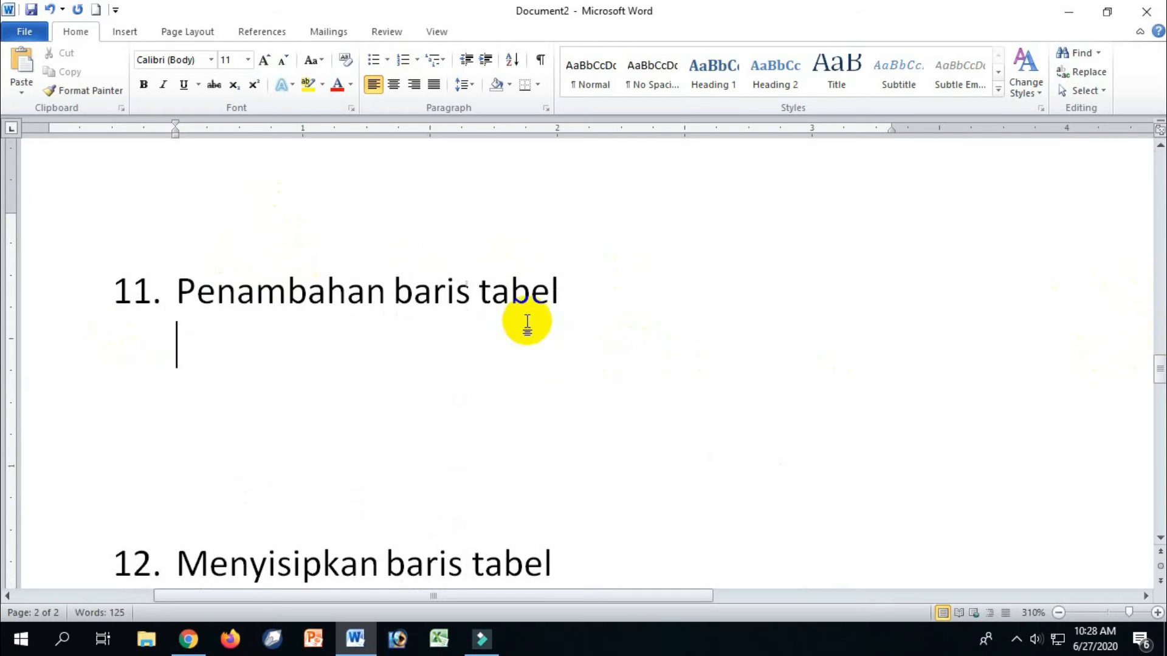
click(125, 33)
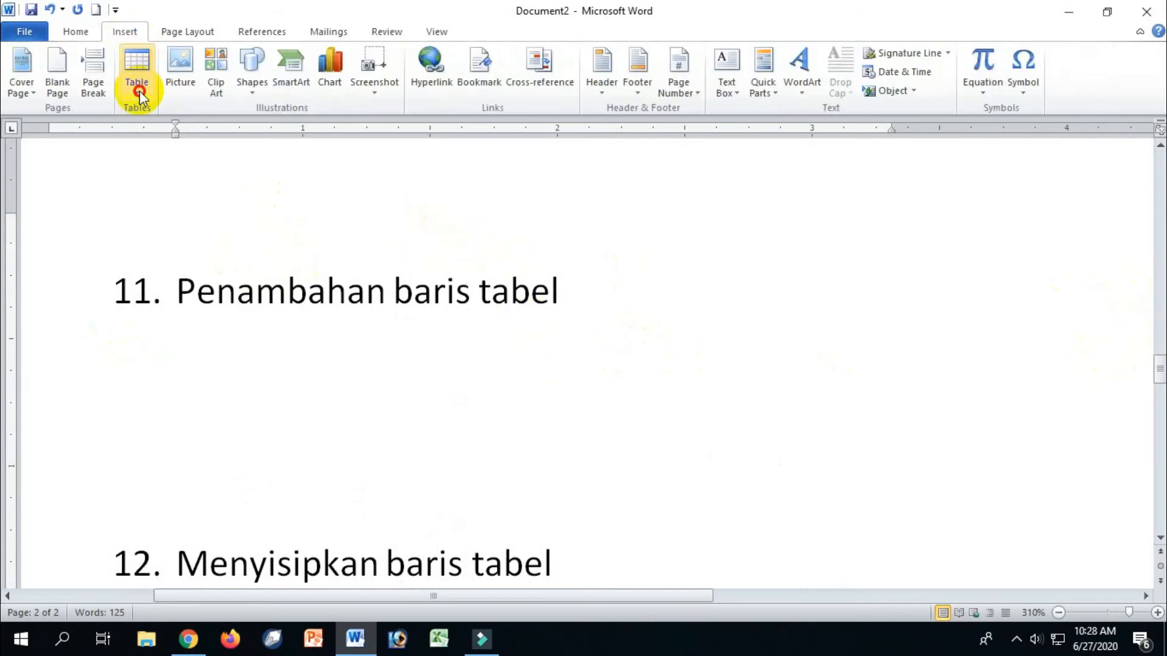
click(139, 90)
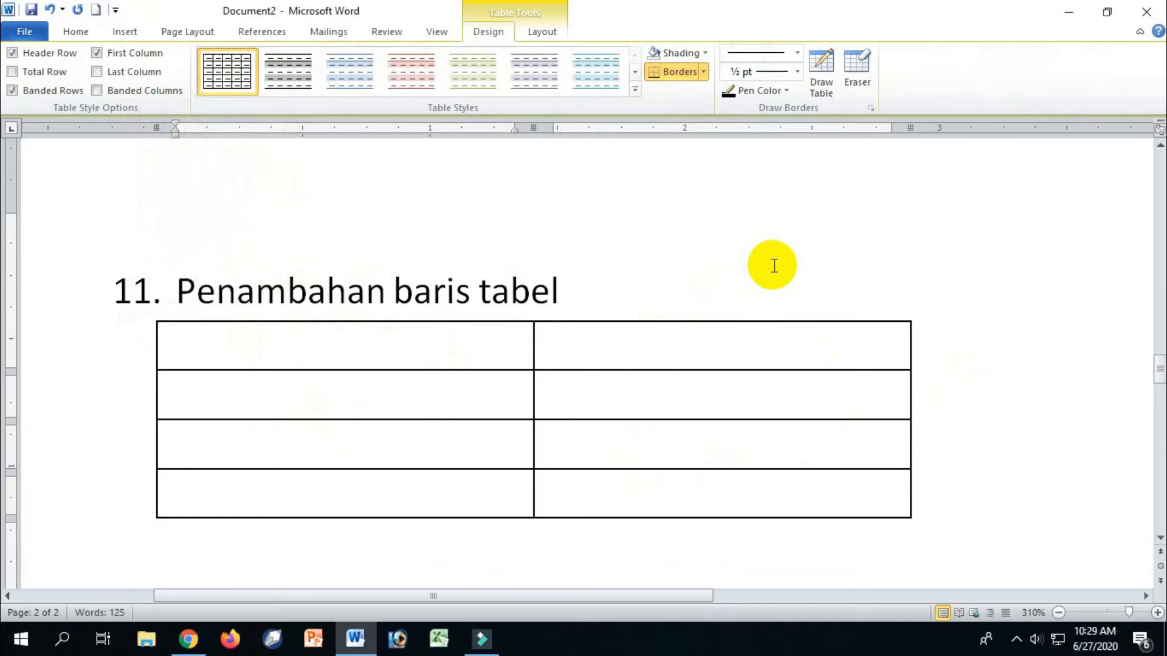
Step: Go to the table's last cell and append a fifth row to the table below item 11
key(Down)
key(Down)
key(Up)
key(Up)
key(Down)
key(Up)
key(Down)
key(Down)
key(Down)
key(Tab)
key(Tab)
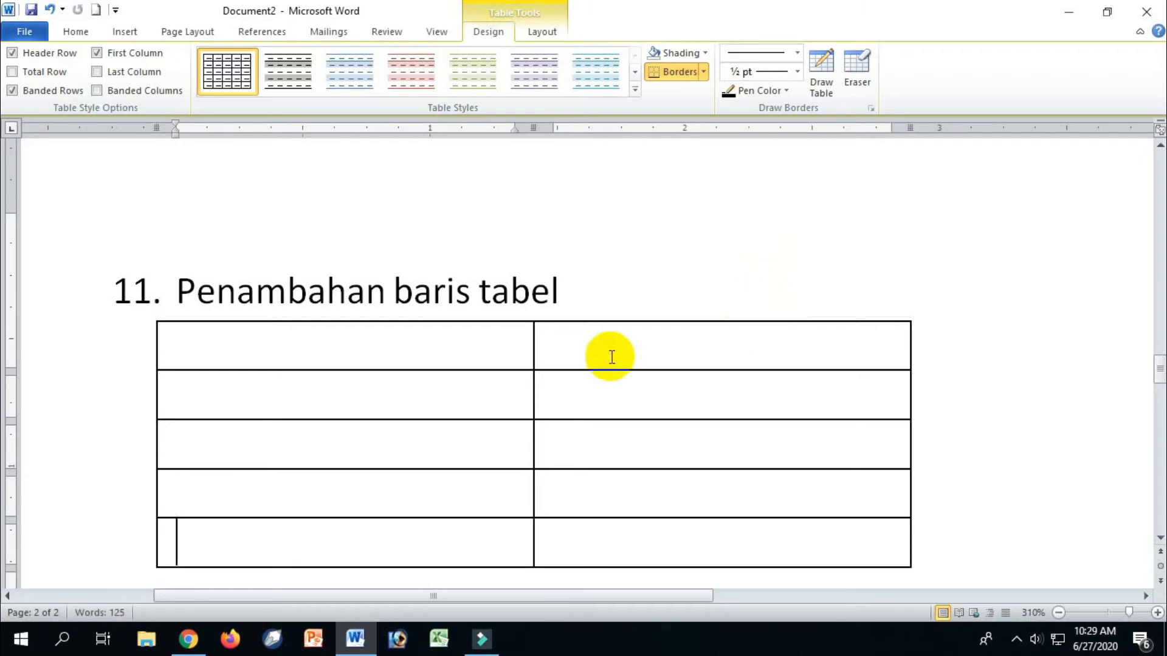
Step: Append further rows to the end of the table below item 11 from its last cell
drag(1159, 368, 1159, 375)
key(Tab)
key(Tab)
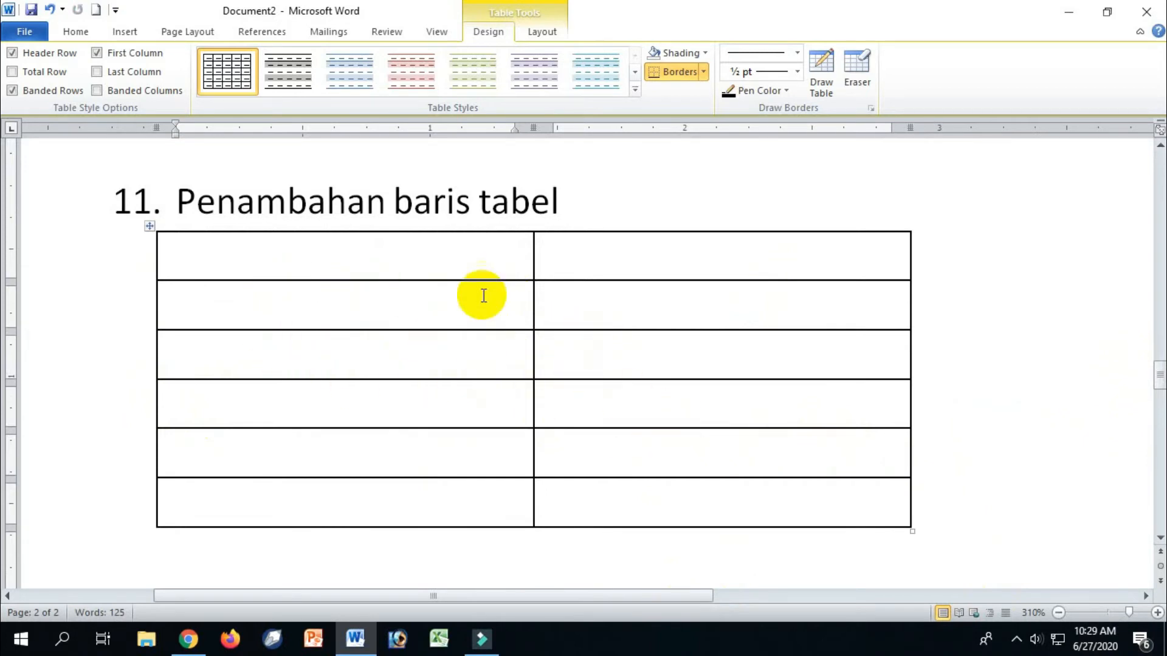
click(855, 515)
key(Tab)
Step: Add blank unnumbered lines below list item 12, Menyisipkan baris tabel
drag(1160, 380, 1160, 407)
click(608, 334)
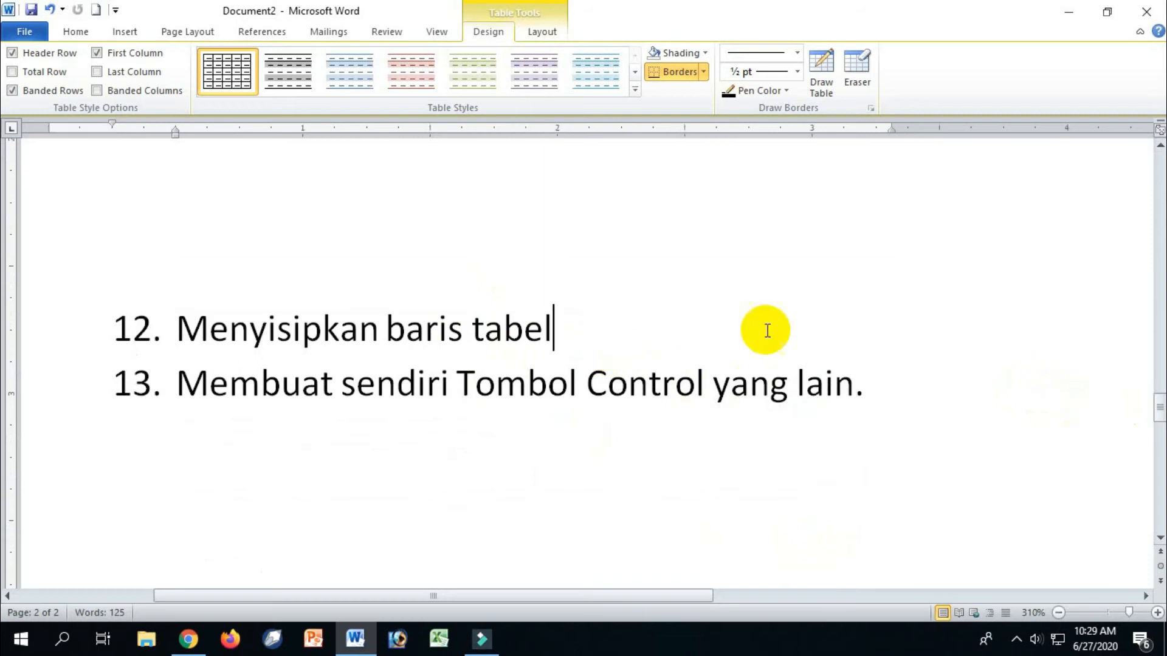
key(Return)
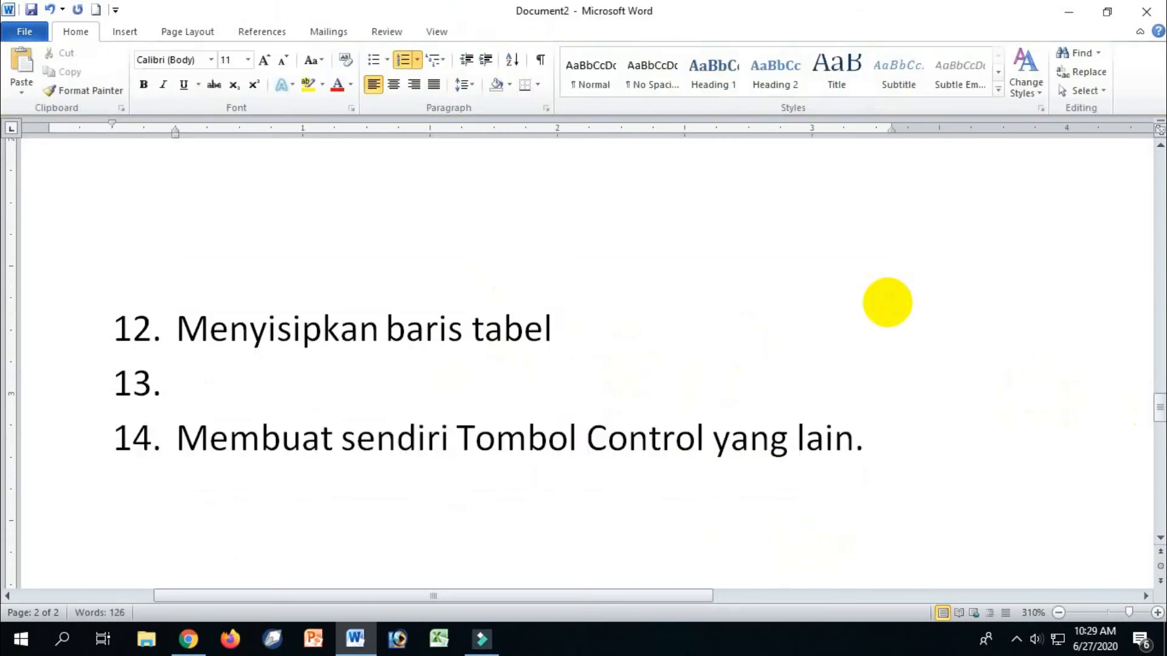
key(BackSpace)
key(Return)
key(Return)
key(BackSpace)
key(BackSpace)
key(BackSpace)
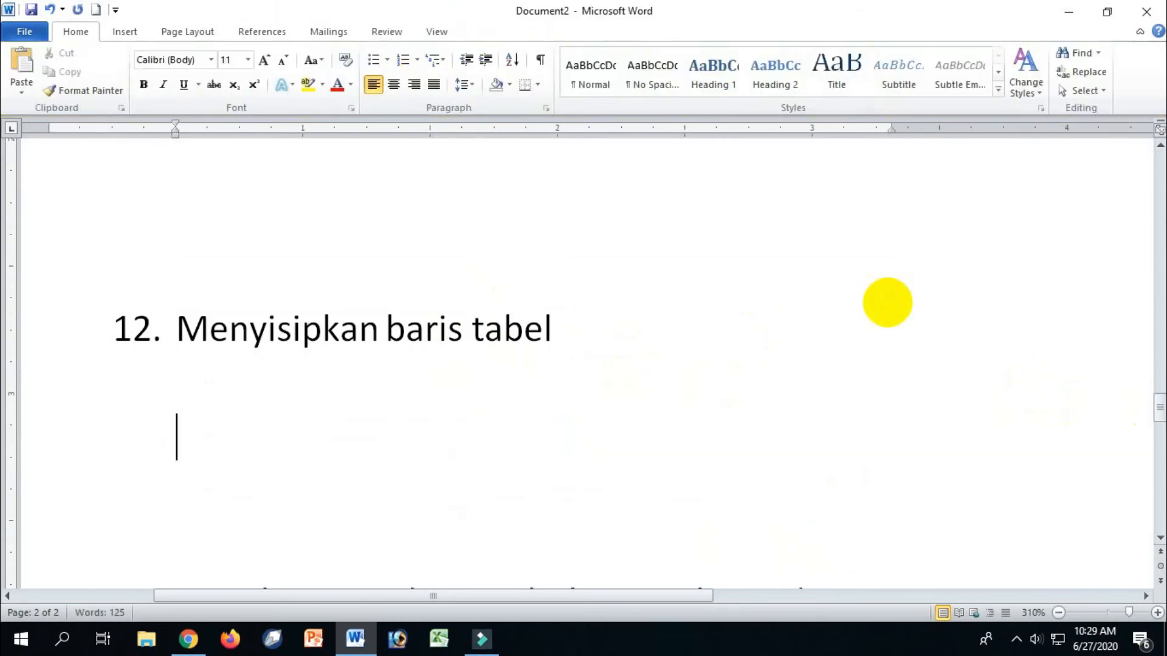
Step: Insert a table of two columns and three rows directly below list item 12
click(134, 35)
click(143, 92)
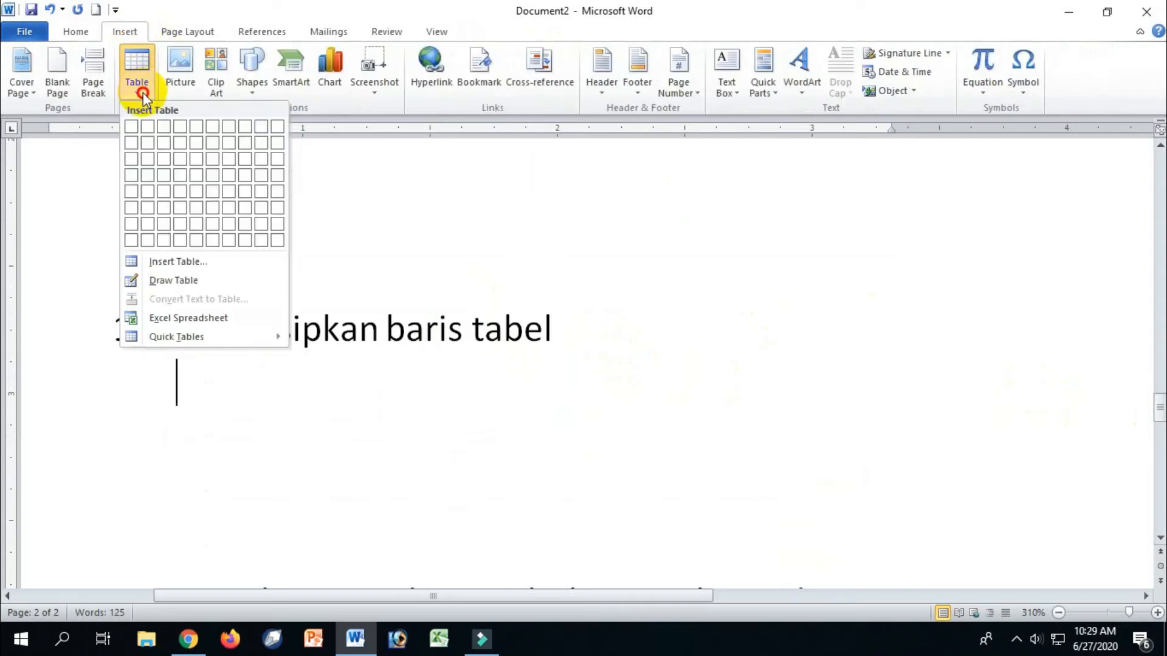
click(148, 159)
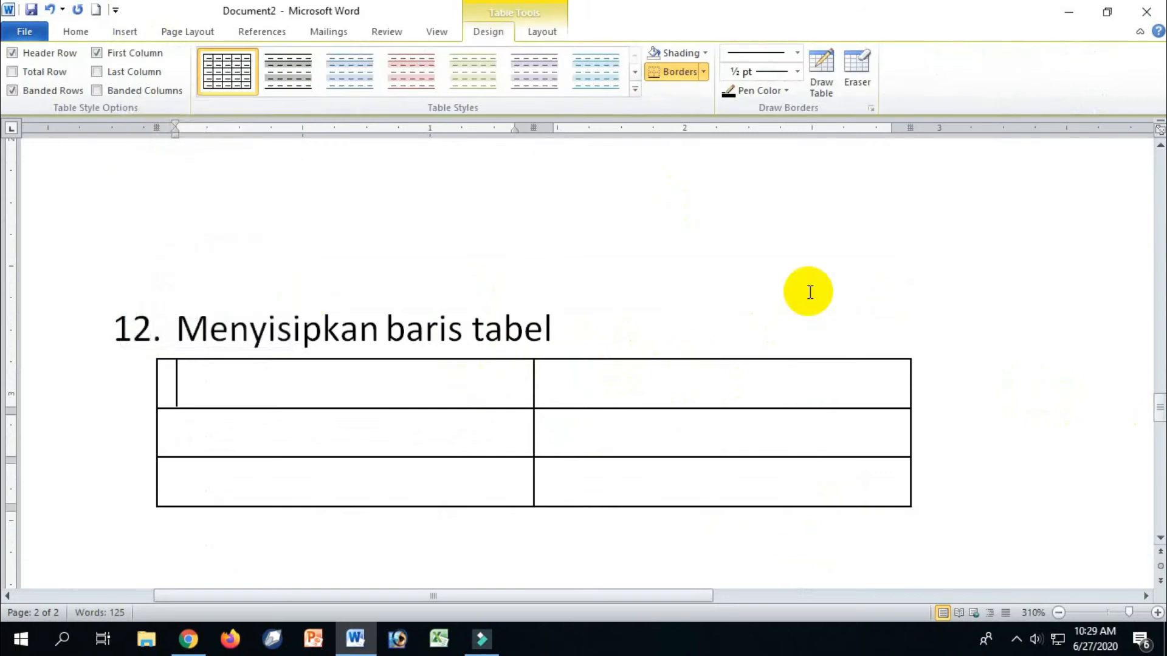
Step: Fill the new table with a centered NO header, a NAMA header, and rows 1 and 2 with sample names
key(ctrl+e)
text(no)
key(BackSpace)
key(BackSpace)
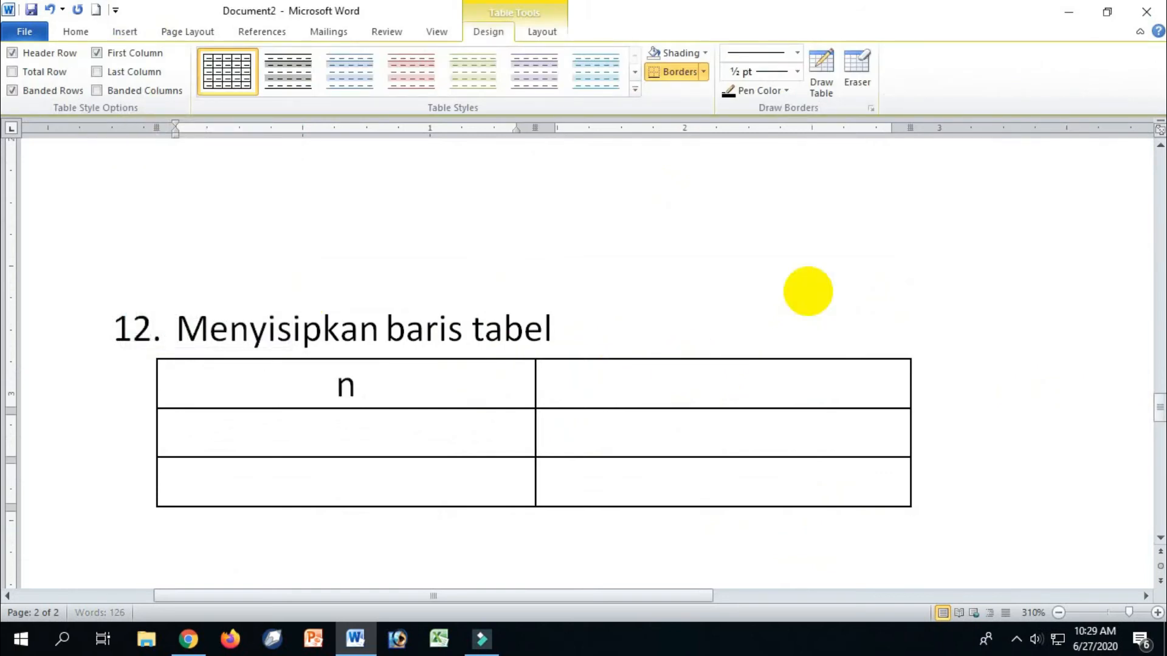
text(ANI)
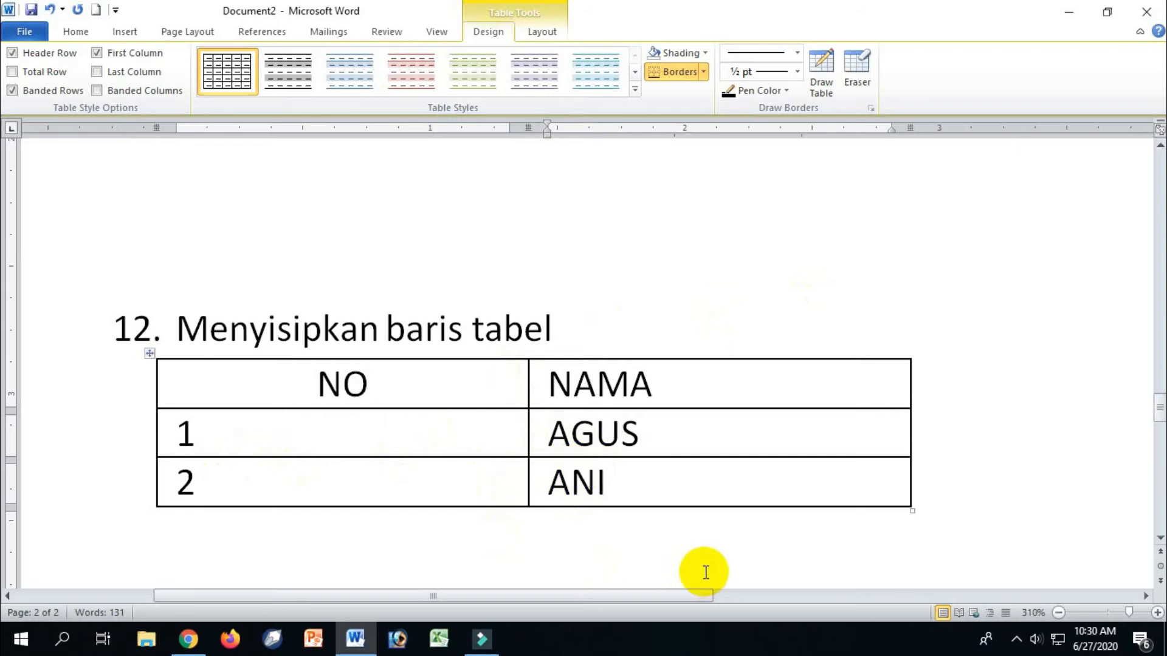
Step: Move cell by cell through the table below item 12, from the NAMA header to the last name
click(888, 444)
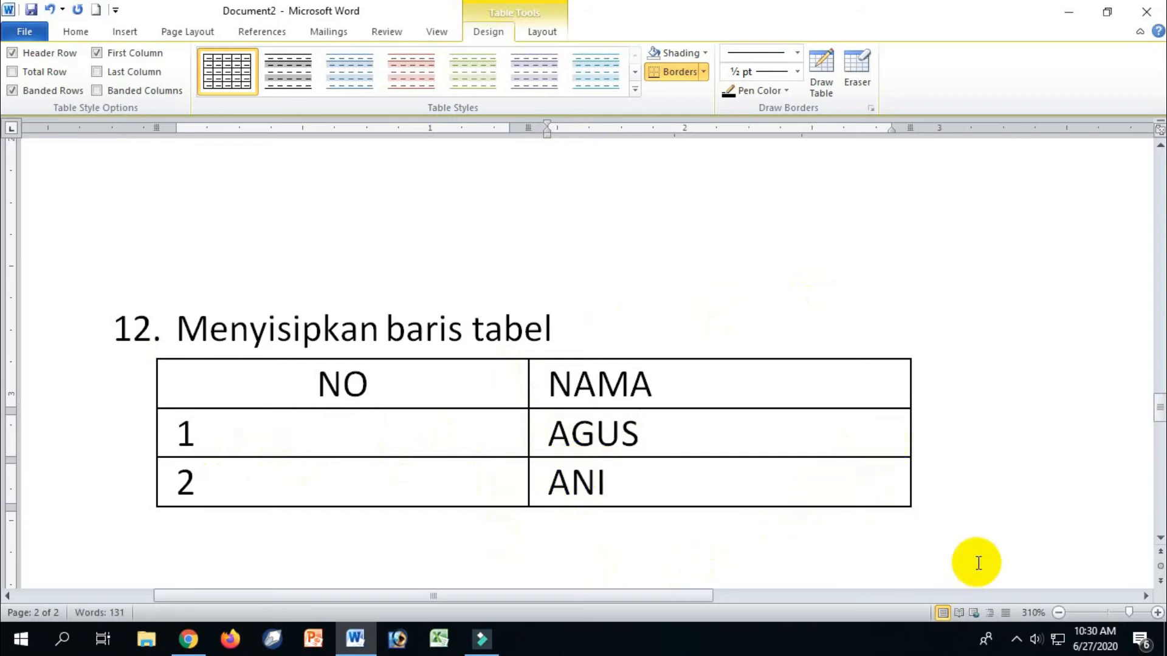
key(Tab)
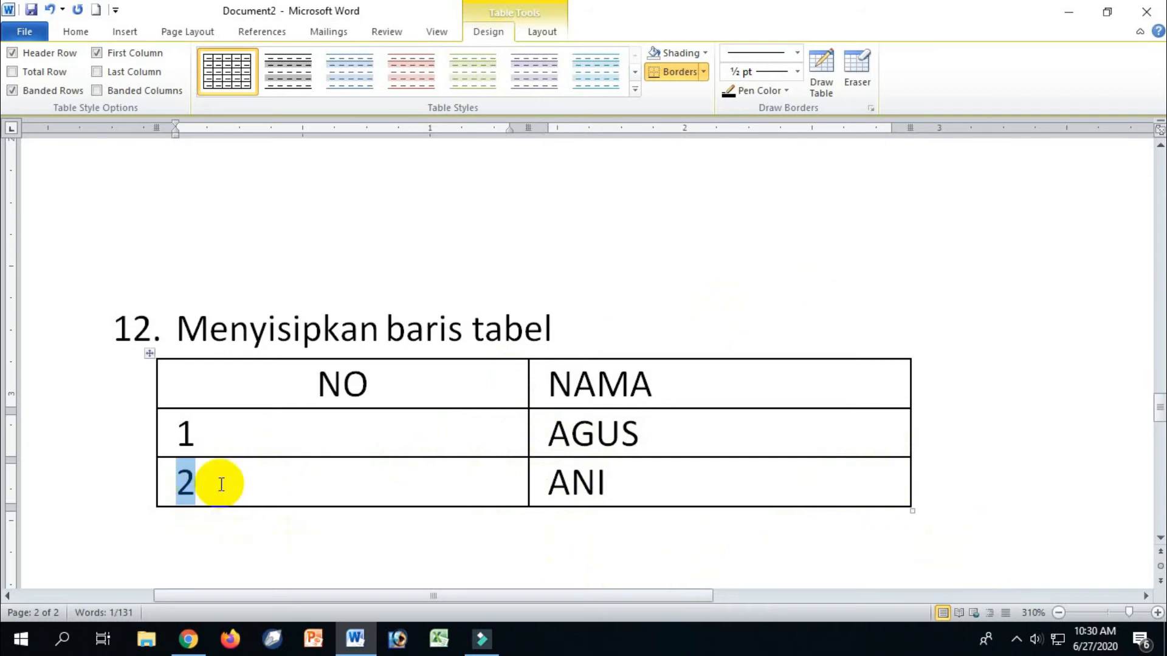
click(879, 388)
key(Tab)
key(Tab)
key(Tab)
key(Tab)
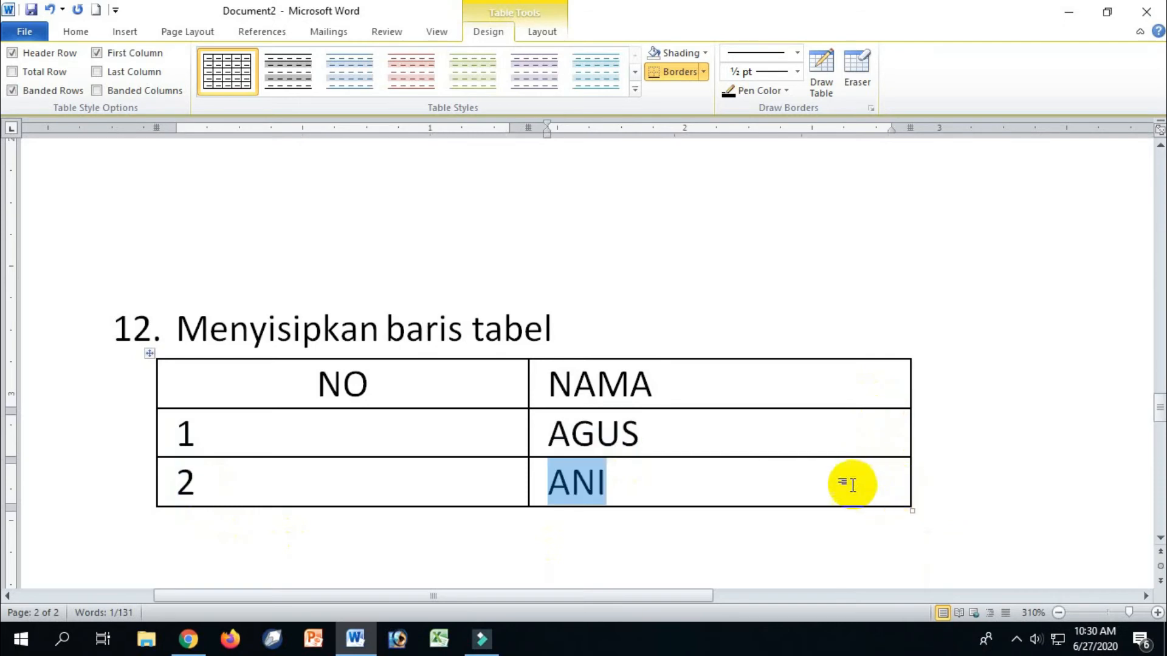
Step: Append a blank row to the end of the table under item 12 and insert another blank row directly below row 1
click(852, 485)
key(Tab)
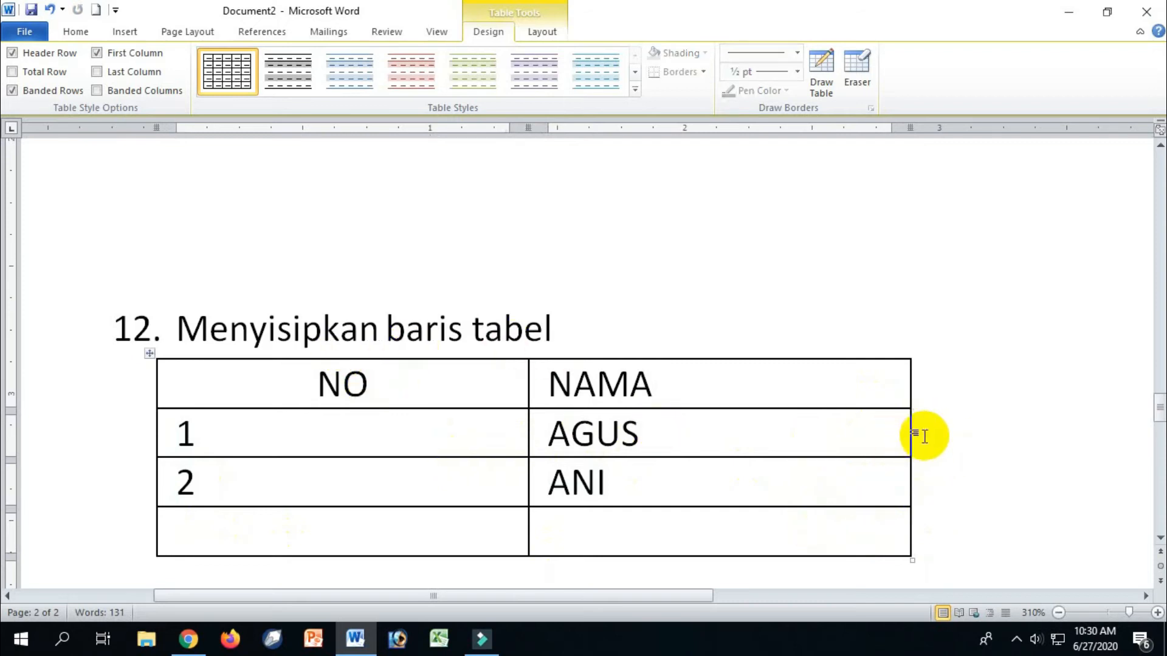
click(854, 434)
click(961, 433)
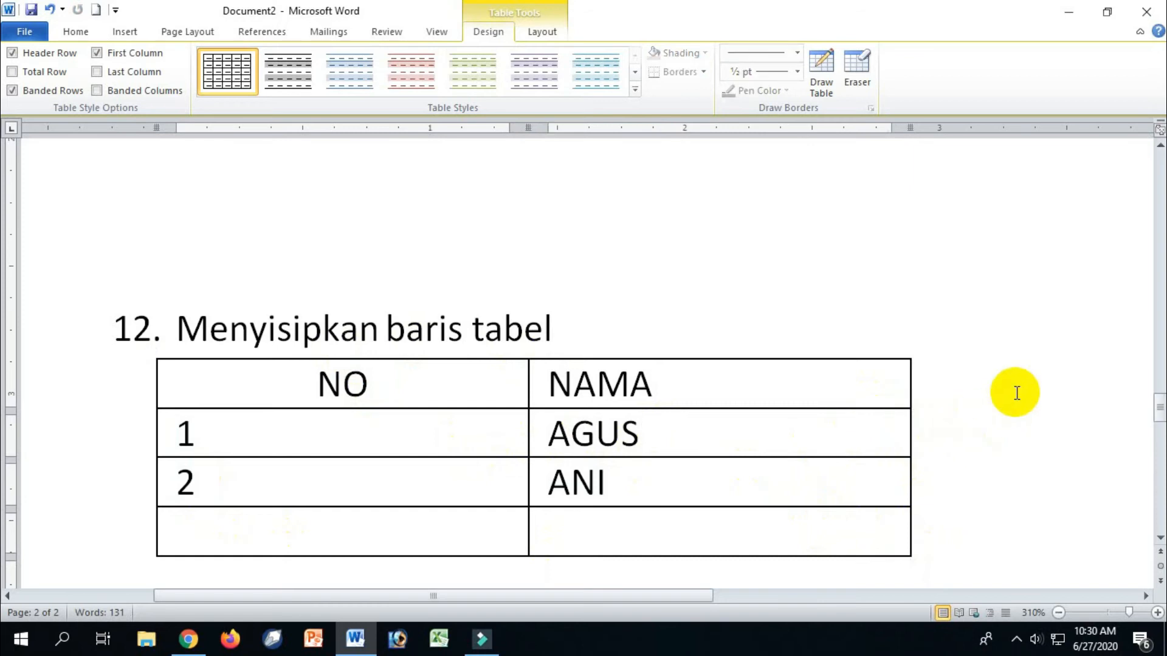
key(Return)
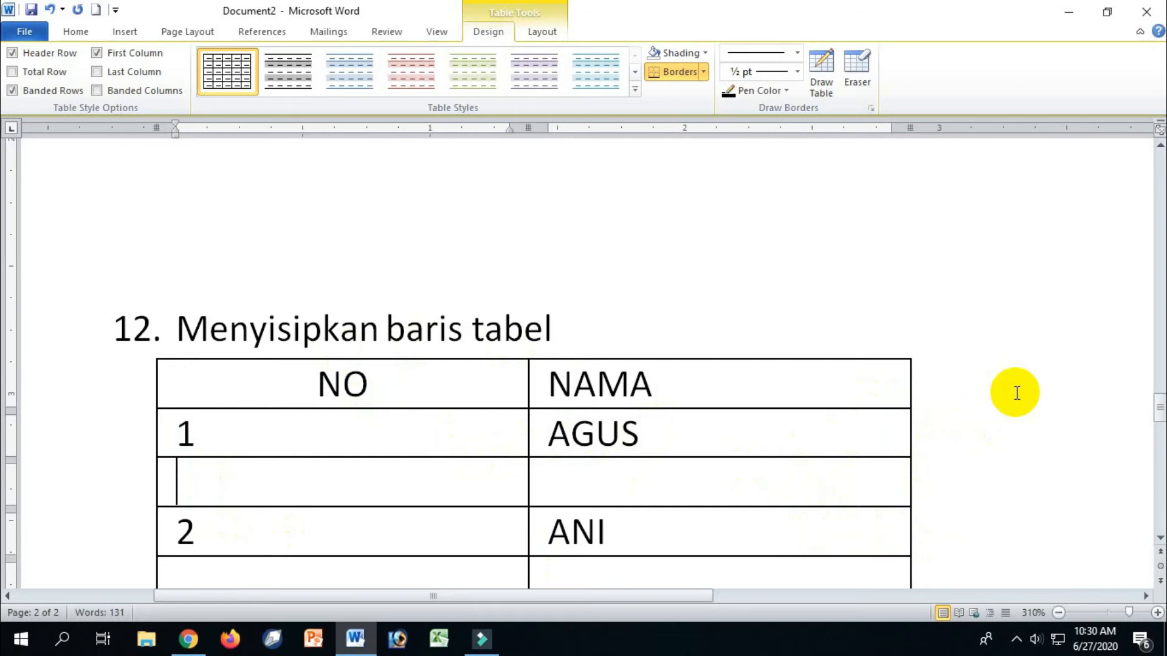
Step: Fill the inserted row with number 2 and a sample name, and renumber the row below it as 3
text(2)
key(Tab)
text(AHY)
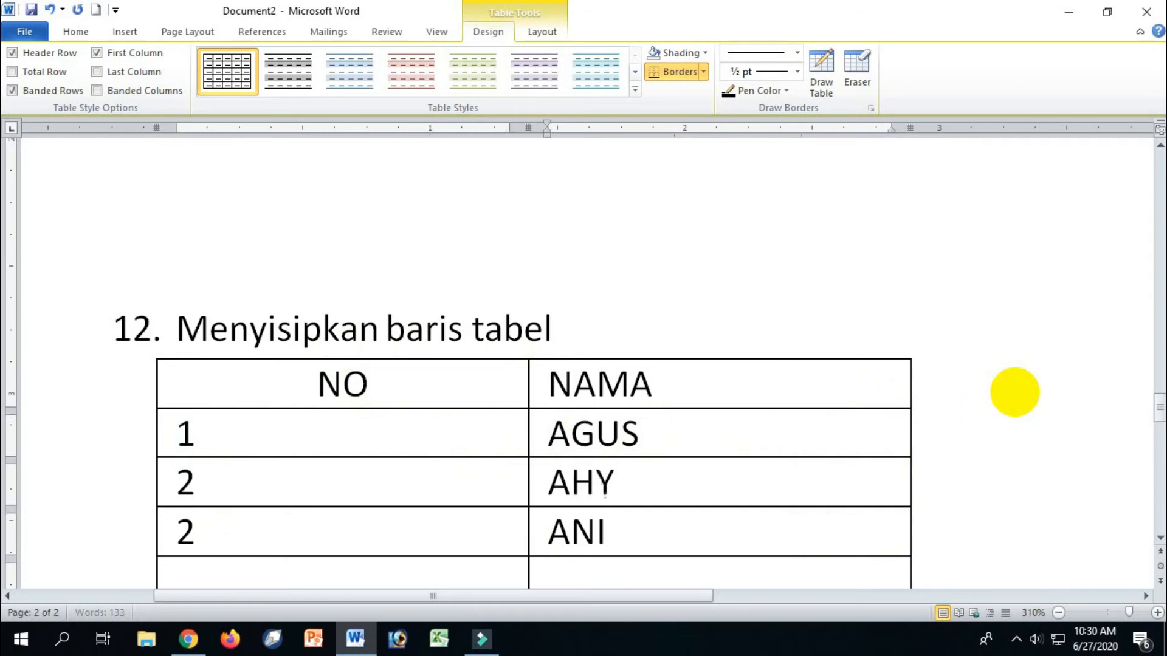
key(Down)
key(Home)
key(Left)
key(shift+Left)
text(3)
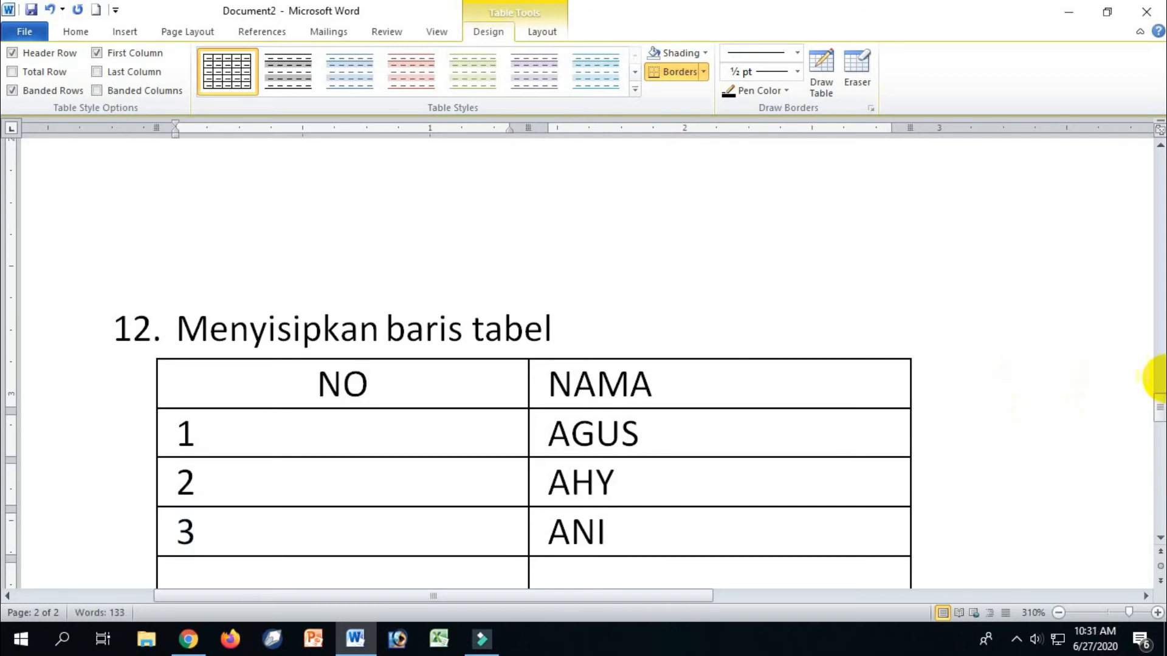
Step: Add one more blank row at the table's end and insert a further blank row between rows 1 and 2
drag(1160, 406, 1161, 419)
click(893, 502)
key(Tab)
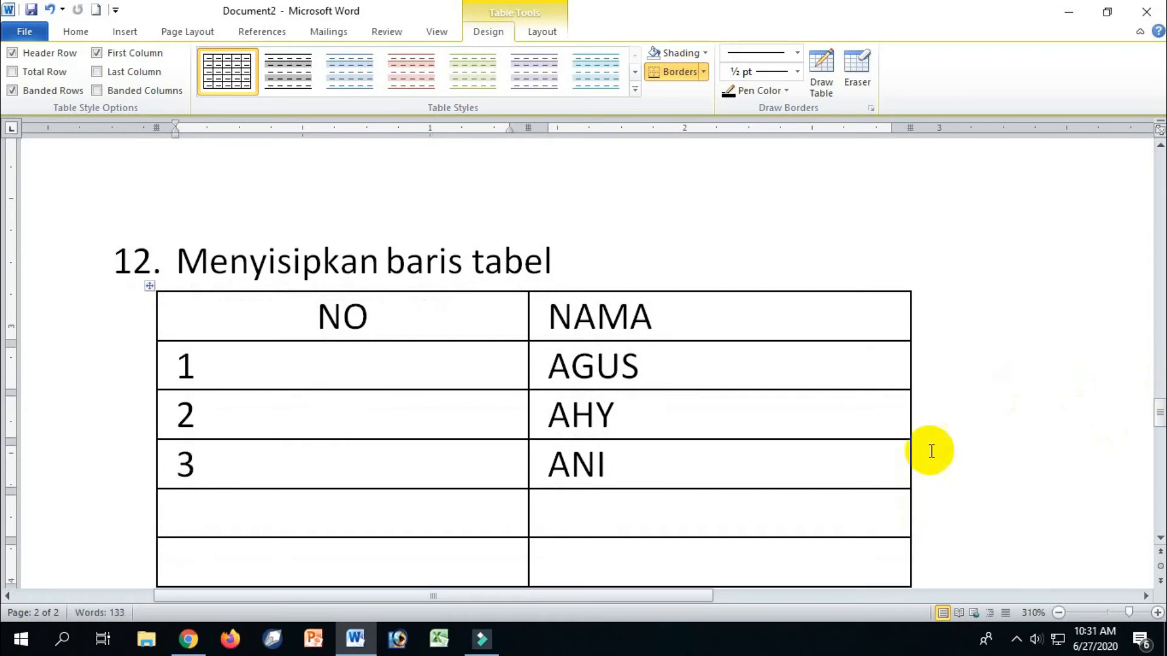
click(913, 366)
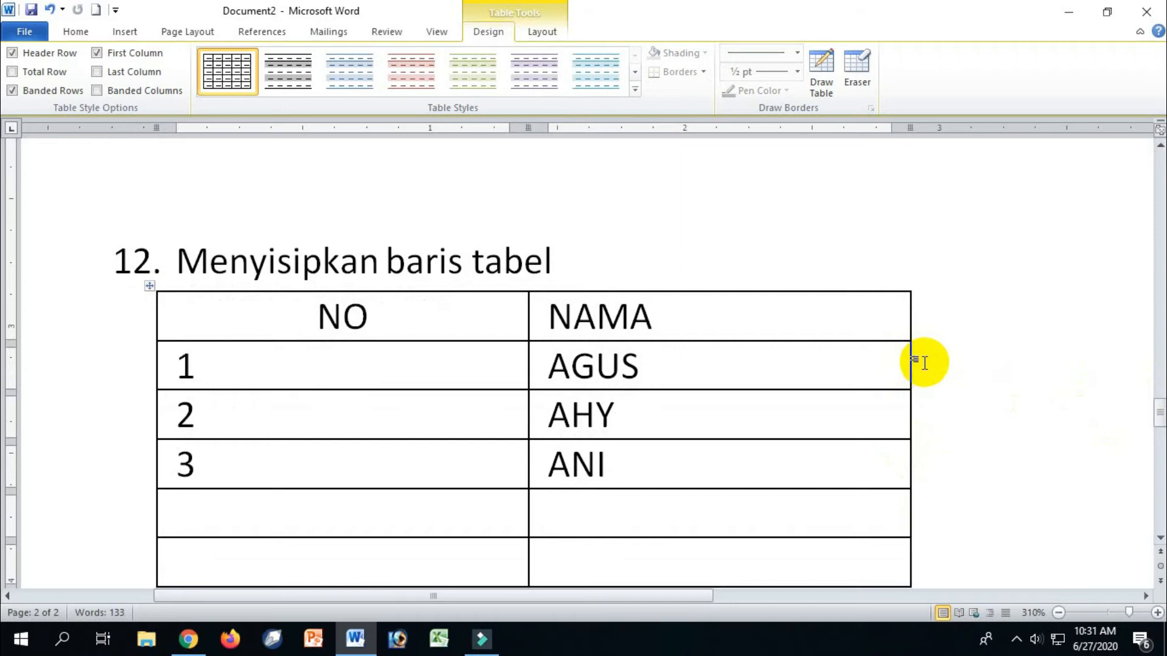
click(924, 363)
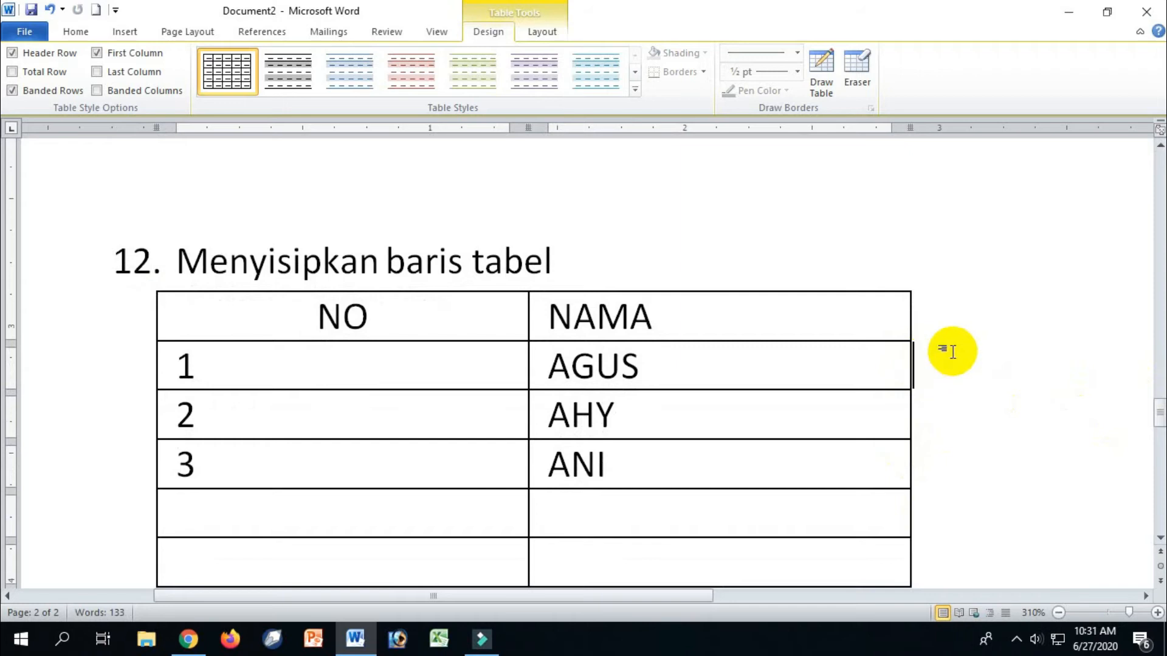
key(Return)
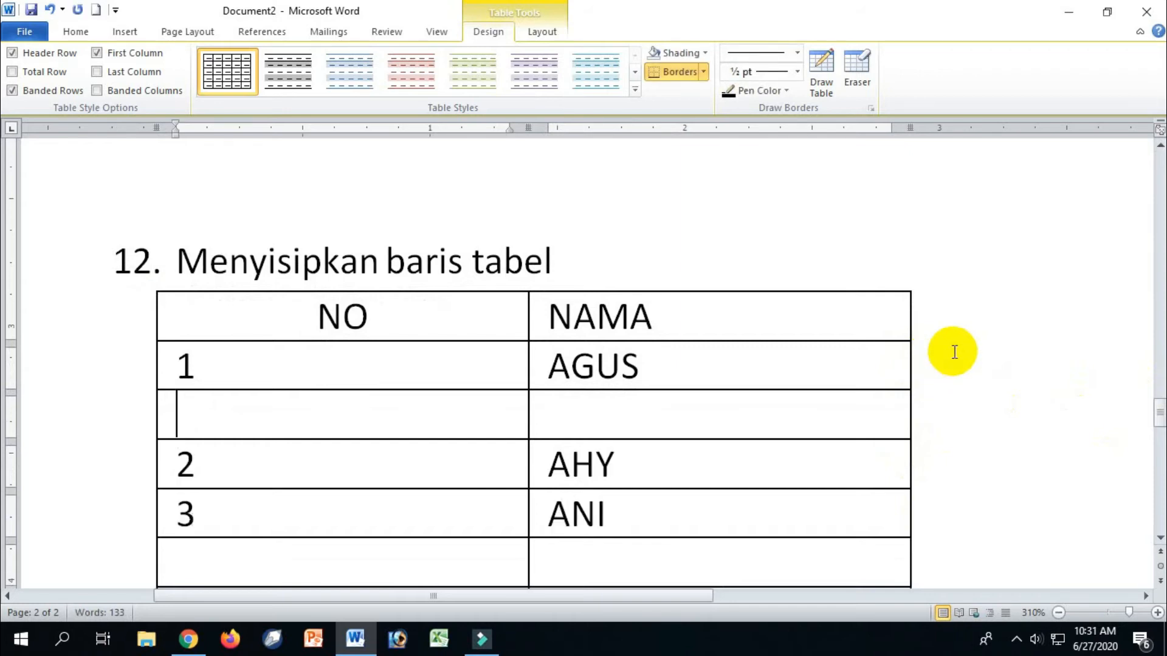
Step: Add a blank unnumbered line below list item 13, Membuat sendiri Tombol Control yang lain
drag(1156, 416, 1156, 455)
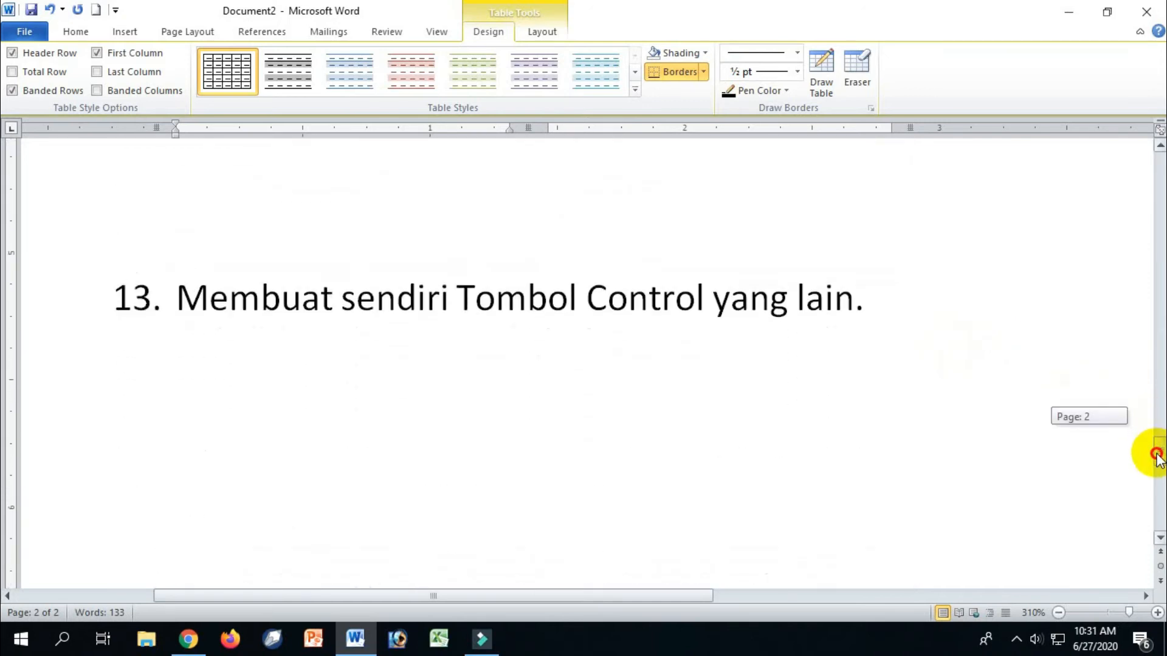
drag(1156, 455, 1157, 446)
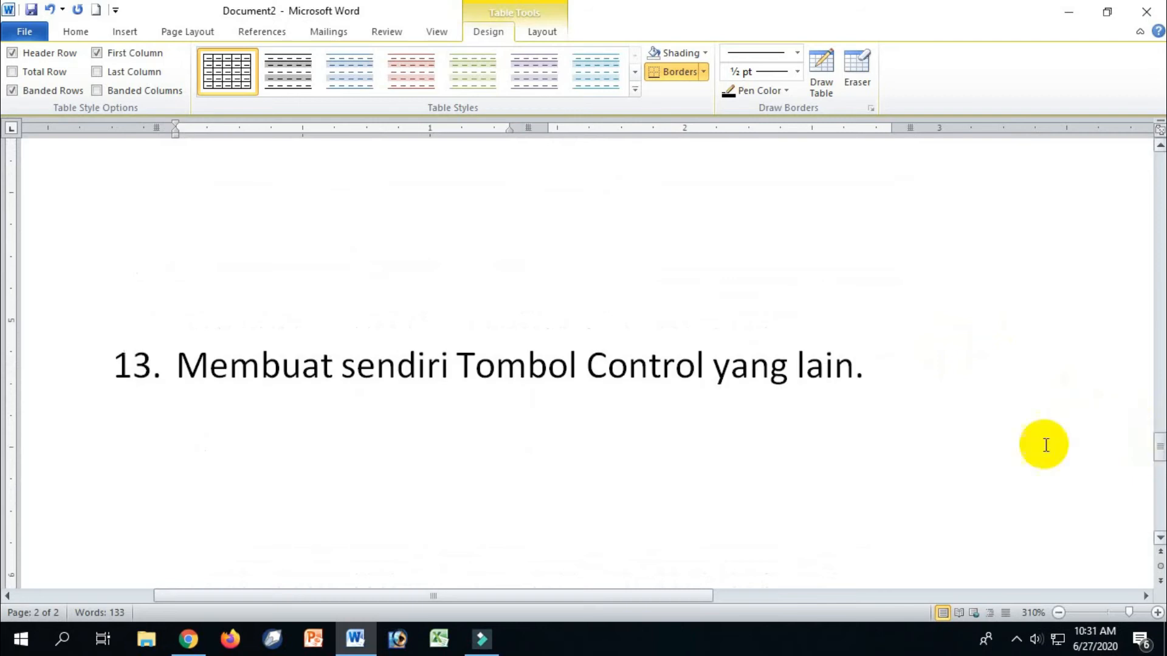
click(841, 367)
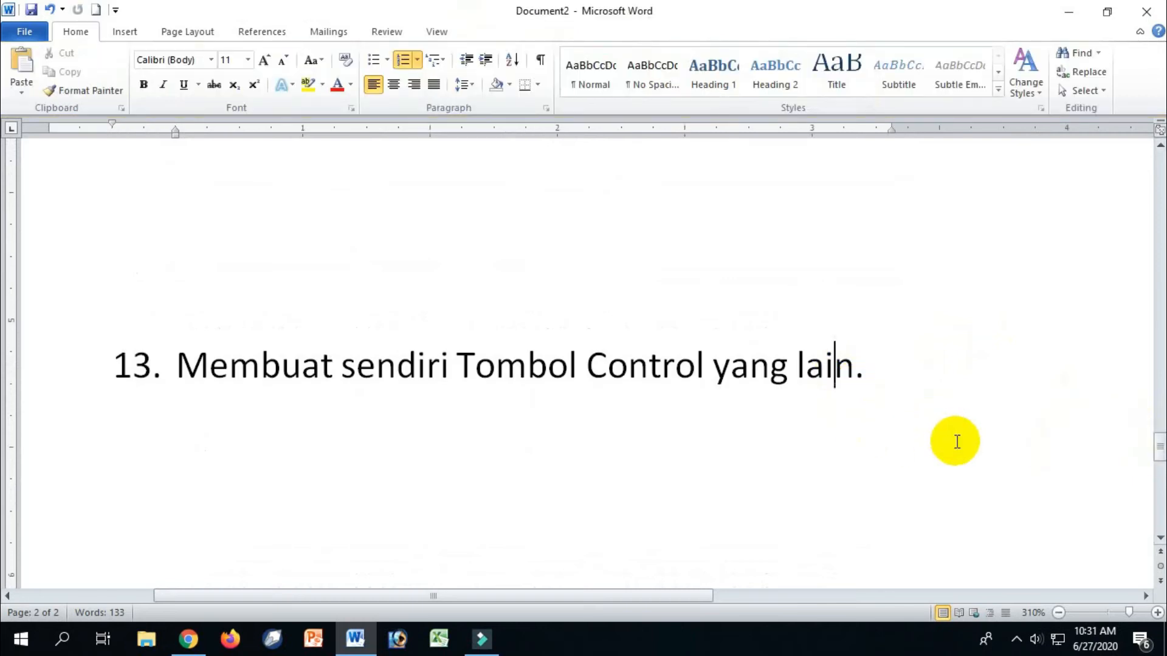
mouse_move(1160, 450)
mouse_down()
mouse_move(1141, 221)
mouse_move(1153, 186)
mouse_move(1154, 464)
mouse_up()
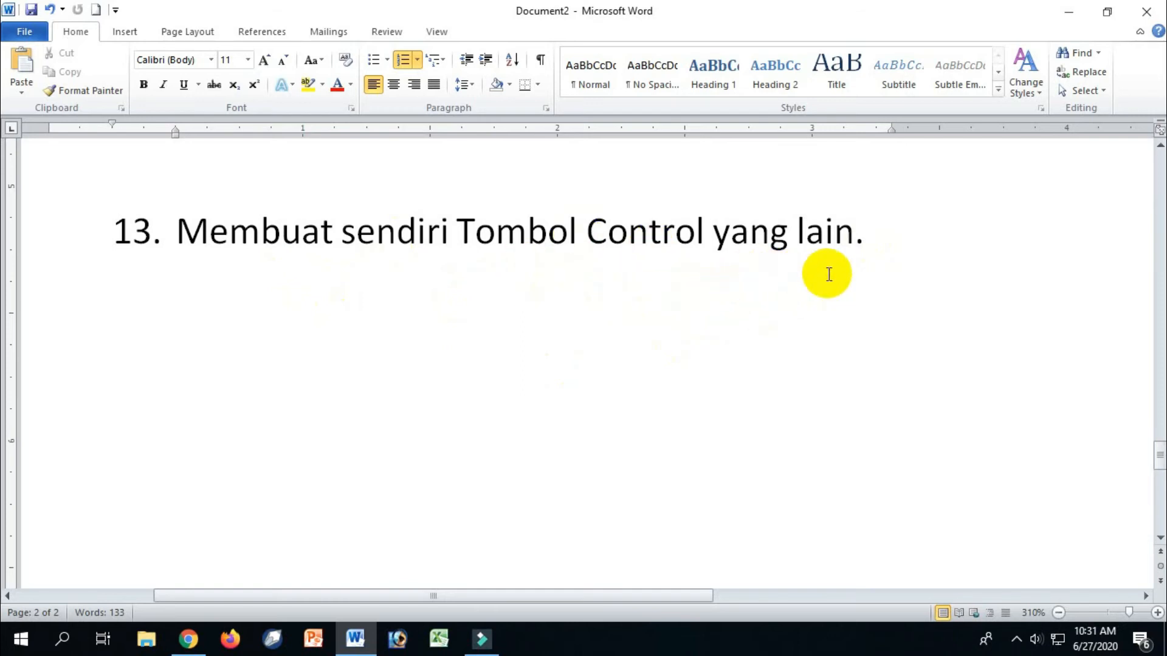
key(Return)
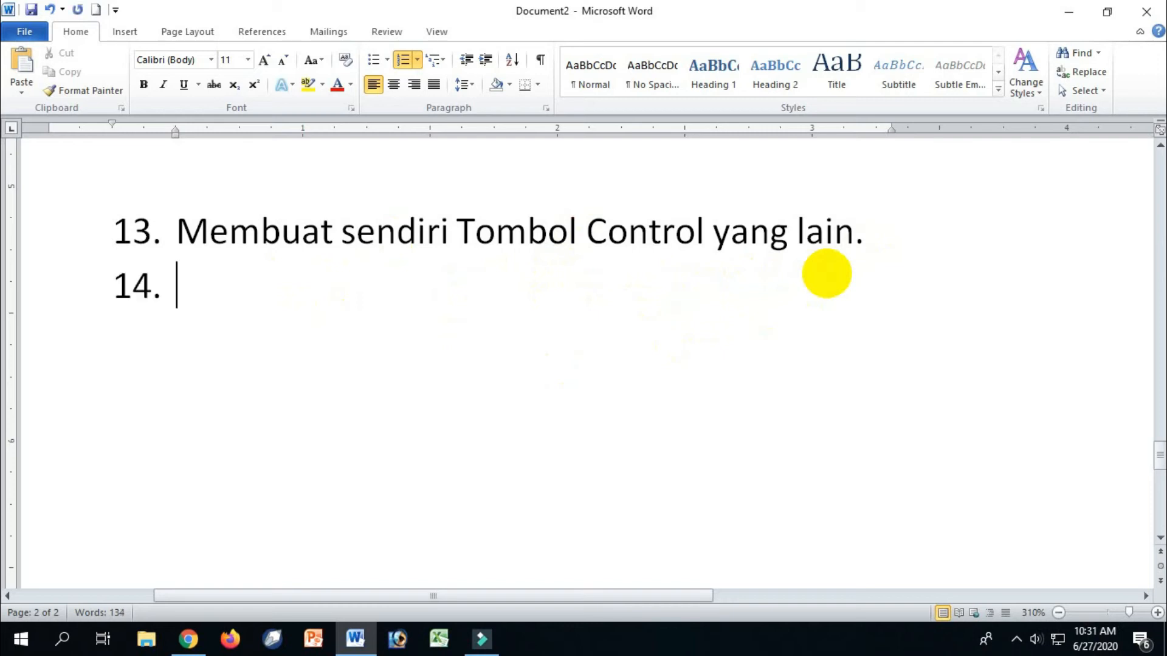
key(BackSpace)
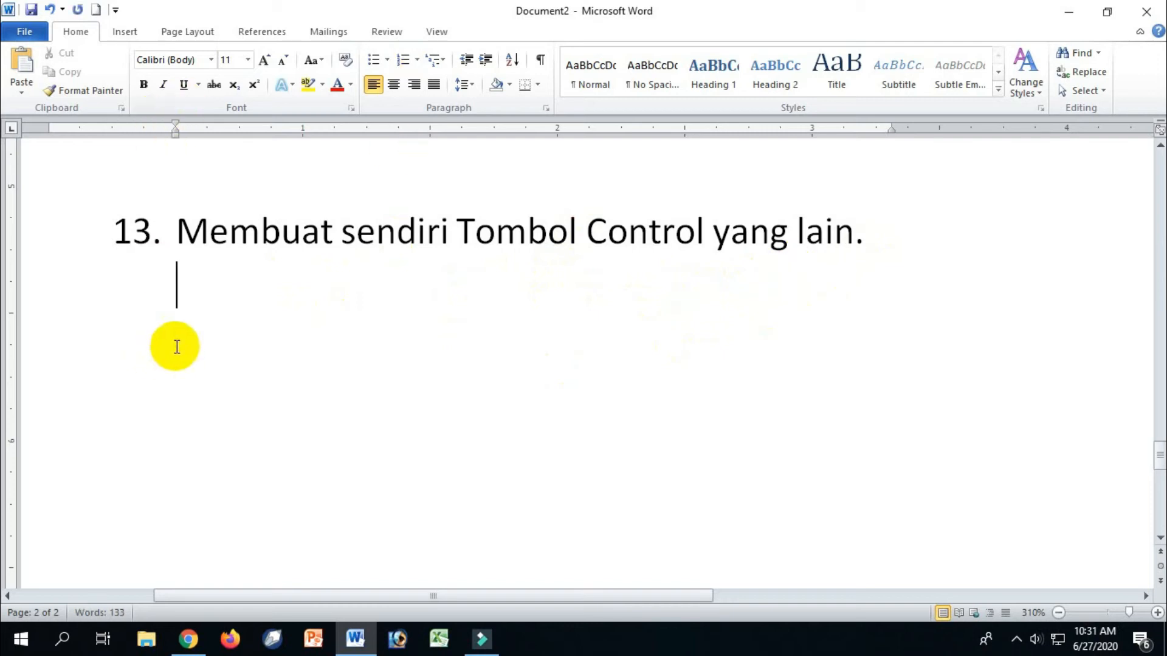
Step: Examine the list of AutoCorrect text replacements in the proofing options from start to end, without changing anything
click(11, 36)
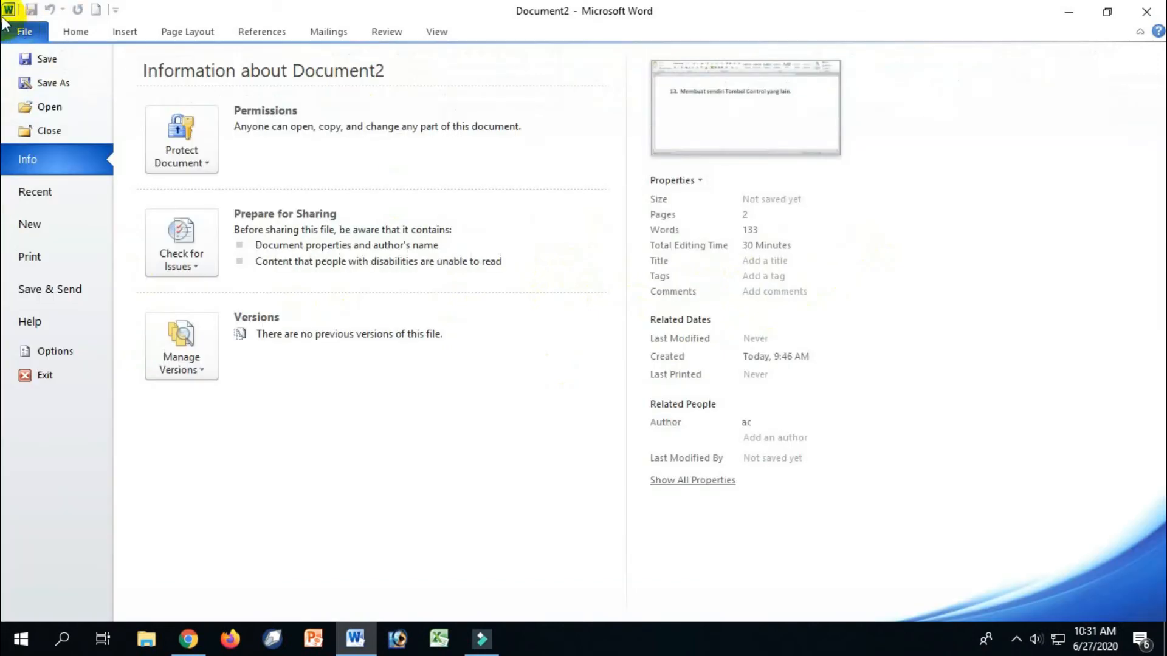
click(69, 356)
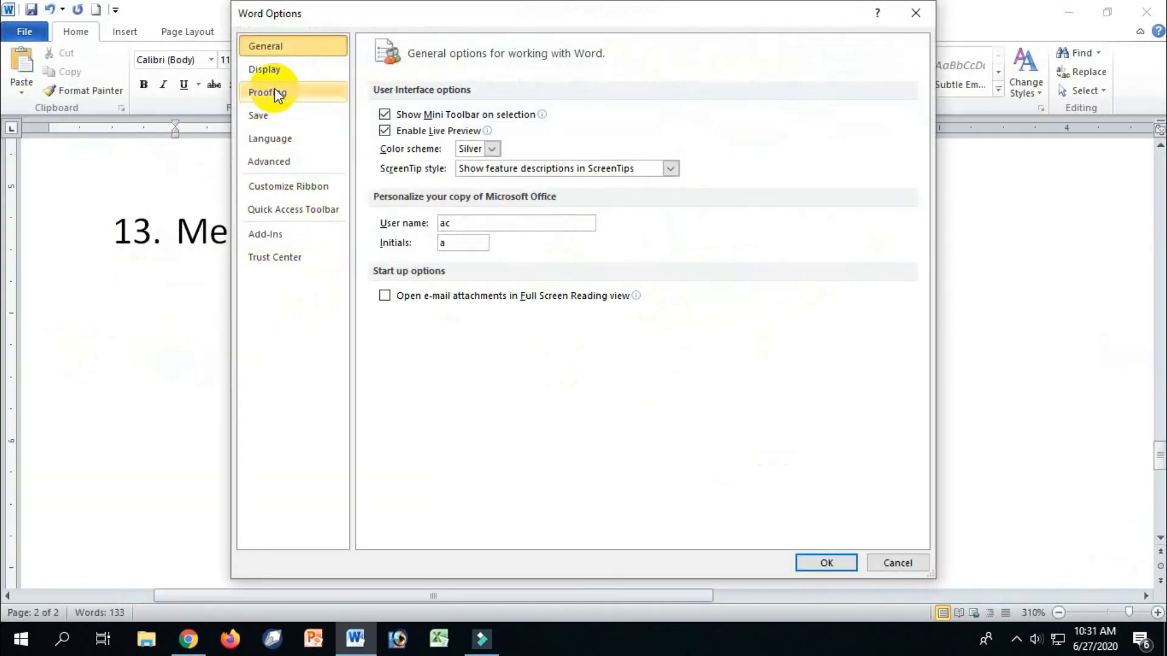
click(275, 89)
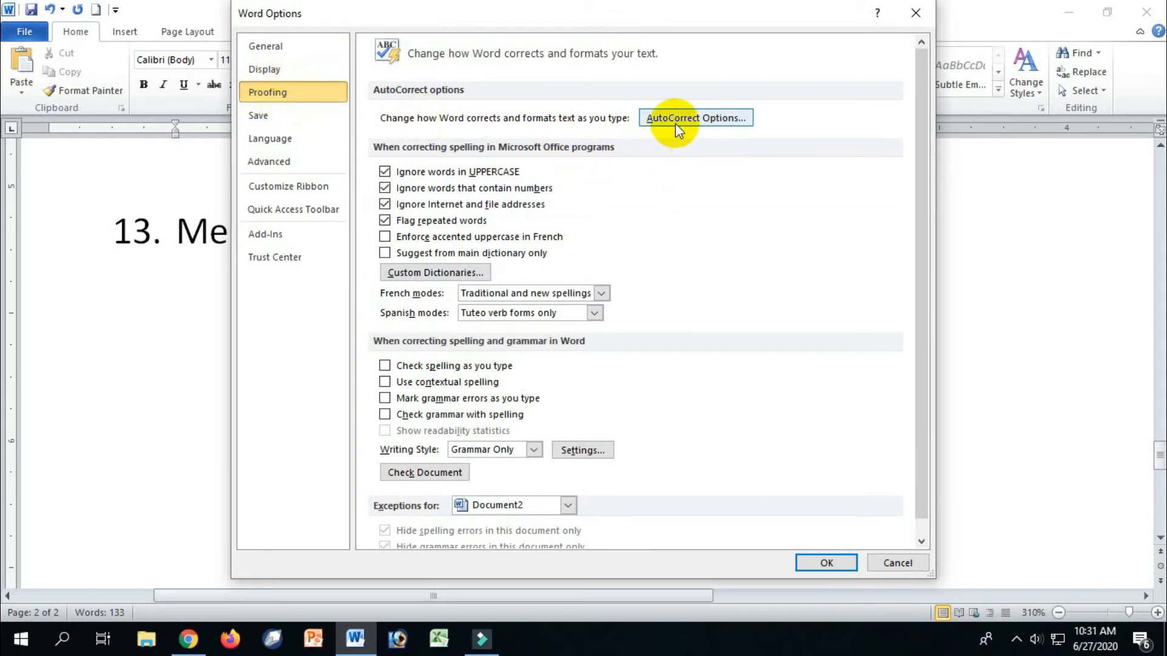
click(711, 120)
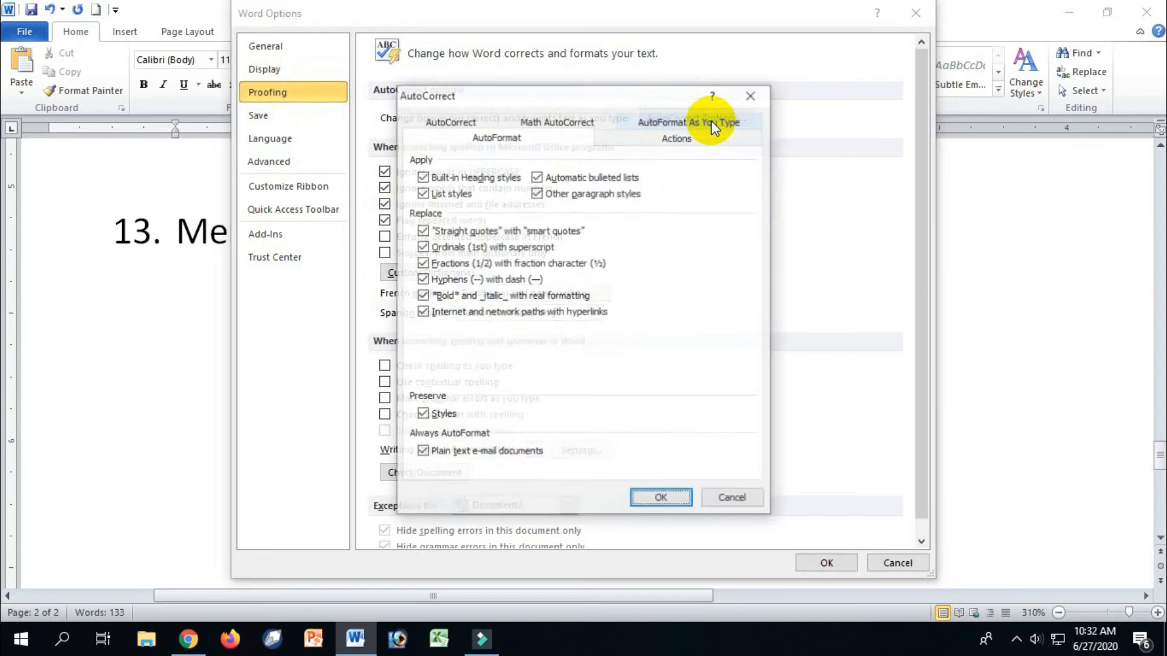
click(485, 120)
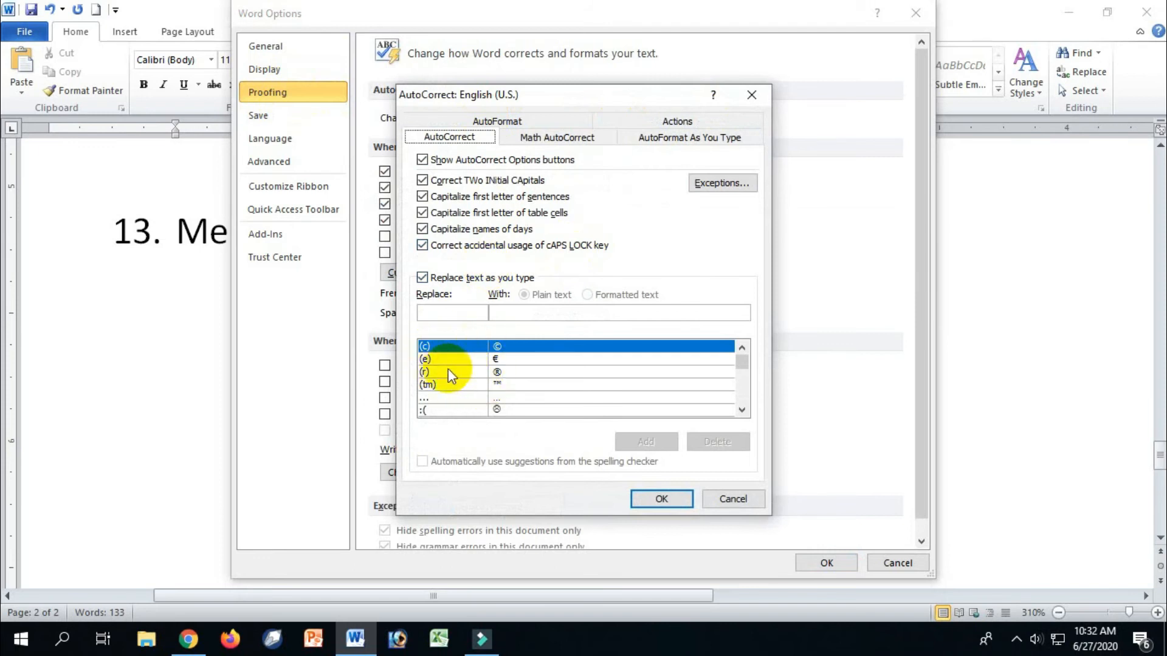
drag(738, 365, 742, 404)
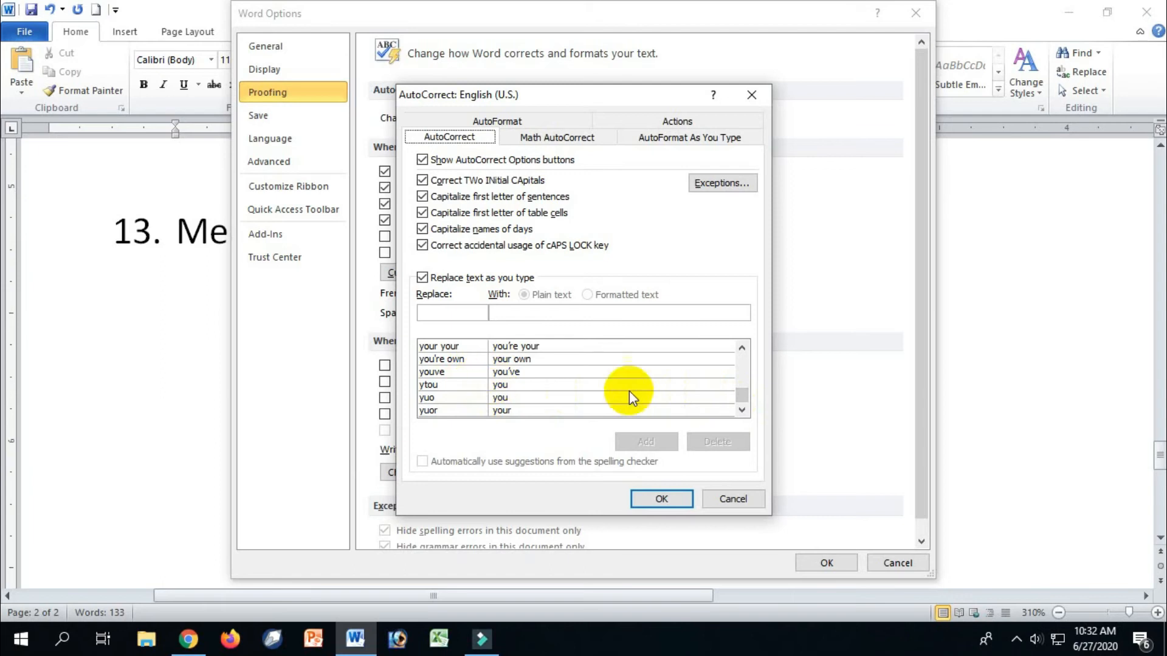
click(745, 396)
drag(745, 396, 745, 367)
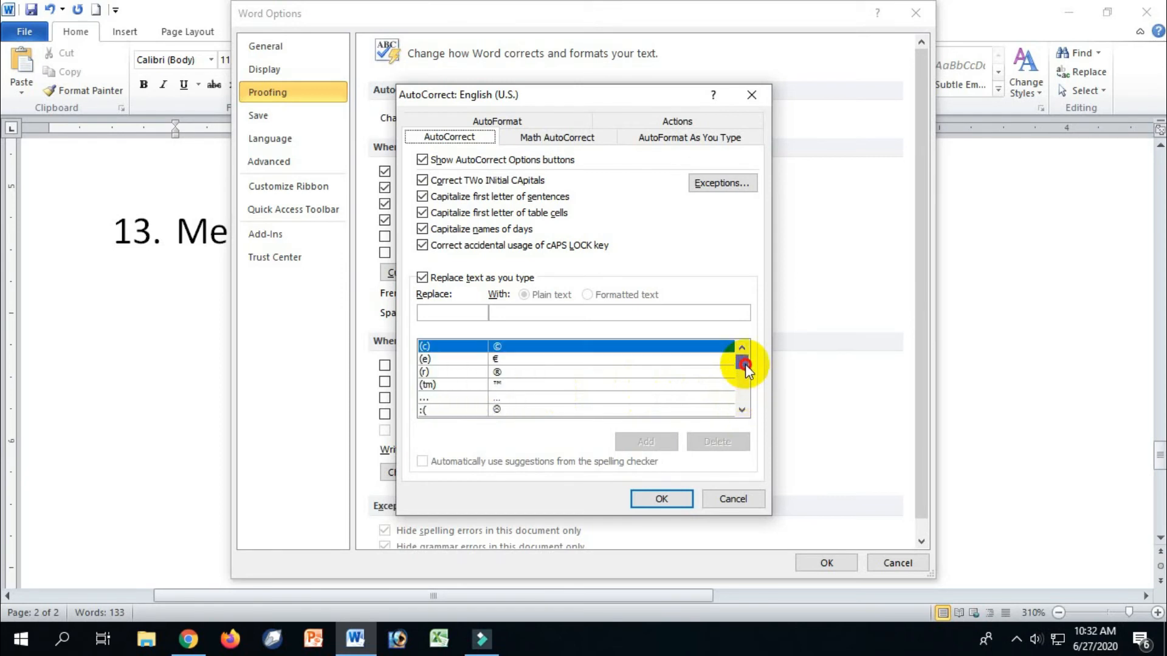
click(734, 499)
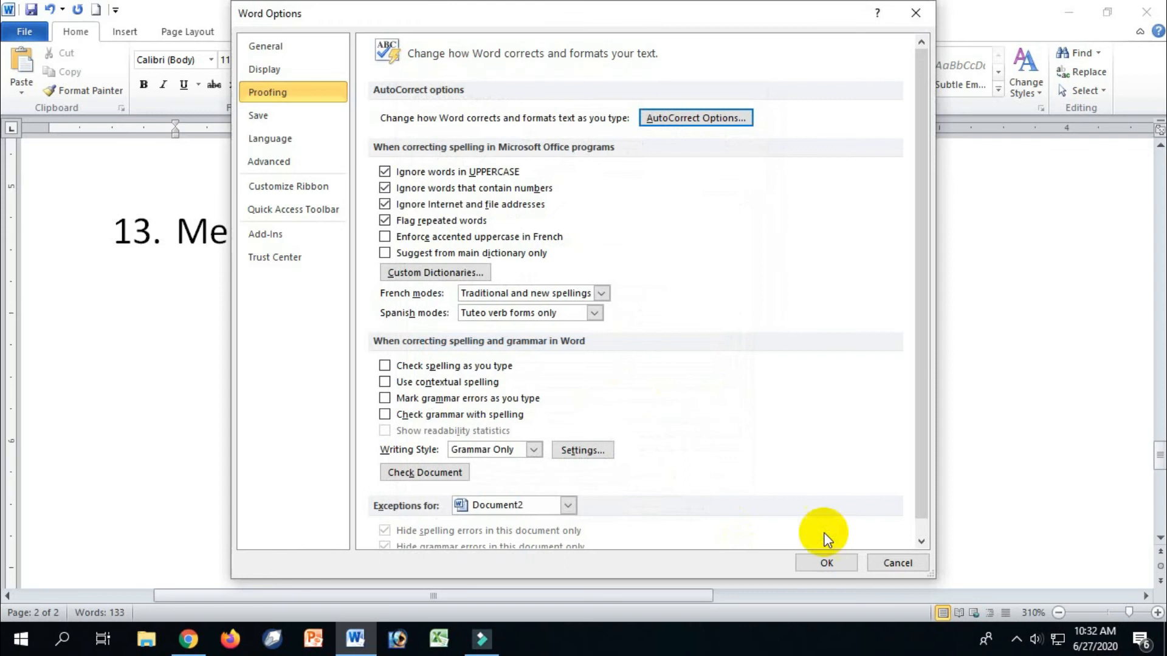
click(887, 562)
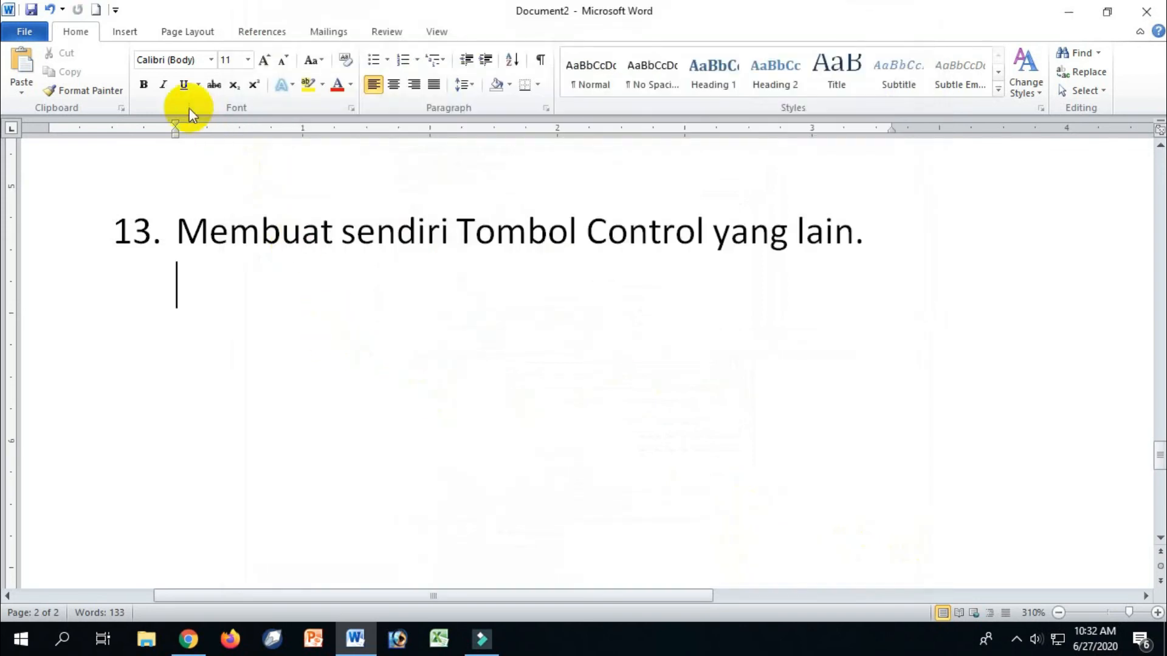
Step: Insert the Wingdings telephone symbol, character code 40, on the blank line below list item 13
click(124, 32)
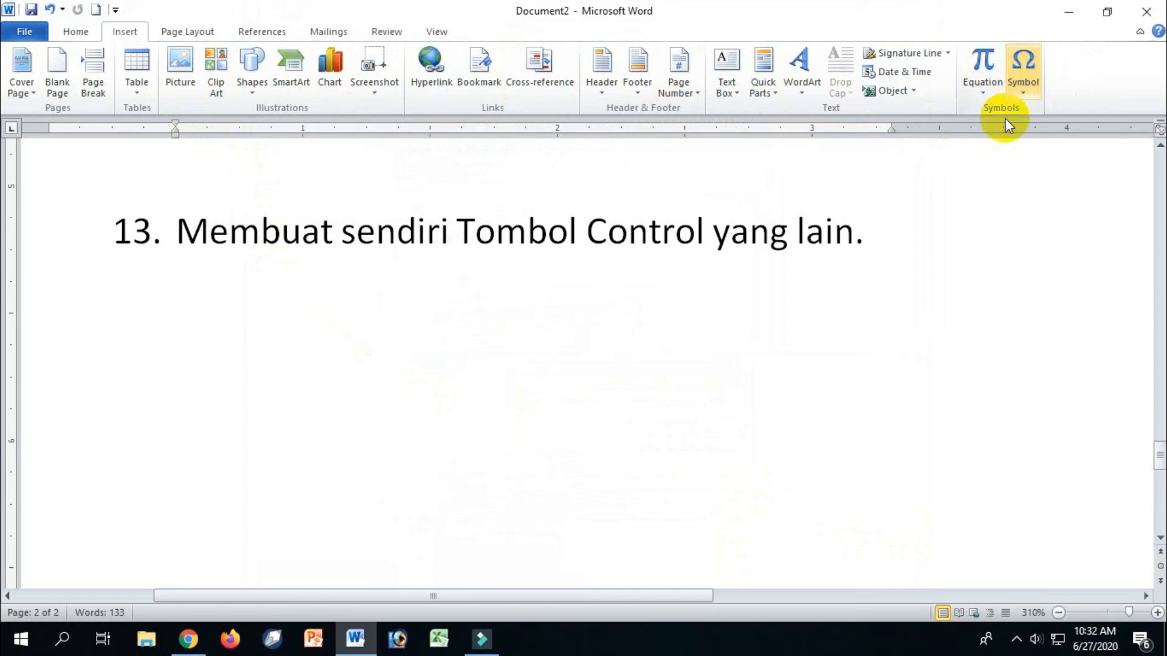
click(1022, 79)
click(1052, 215)
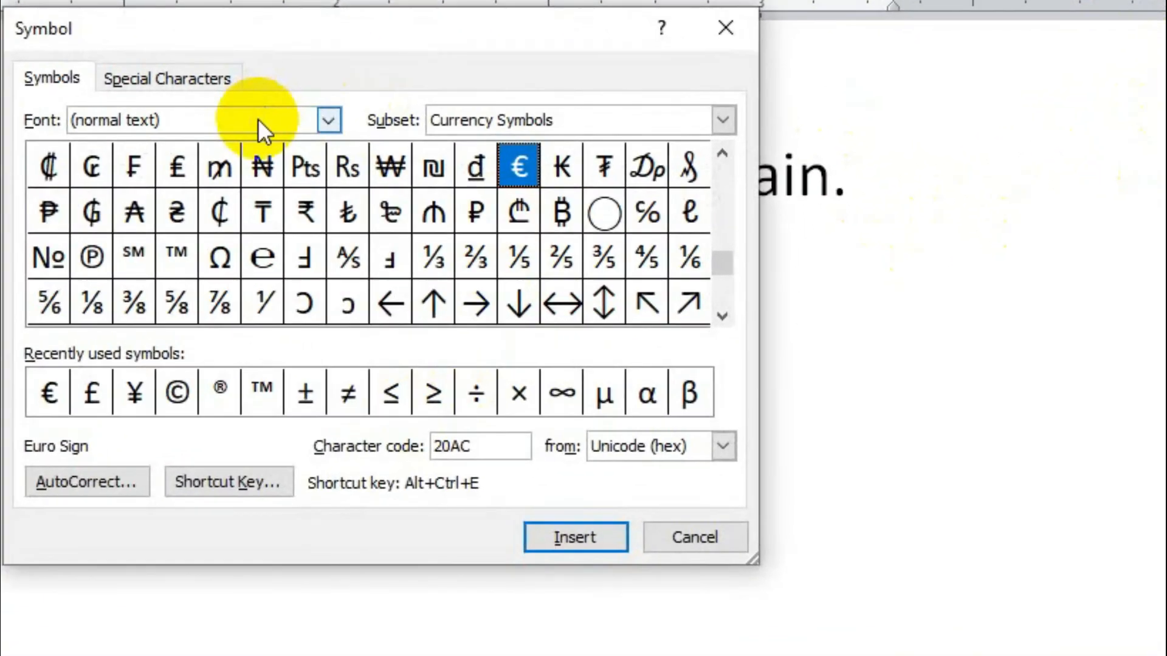
click(257, 119)
text(WIN)
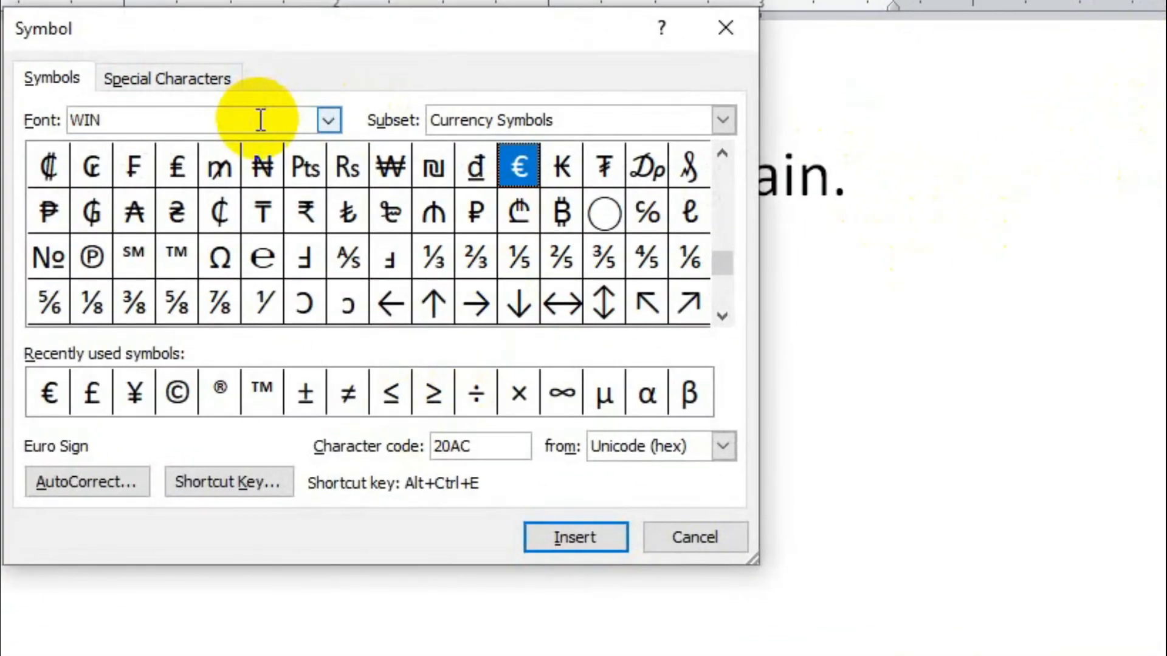
text(GD)
key(Return)
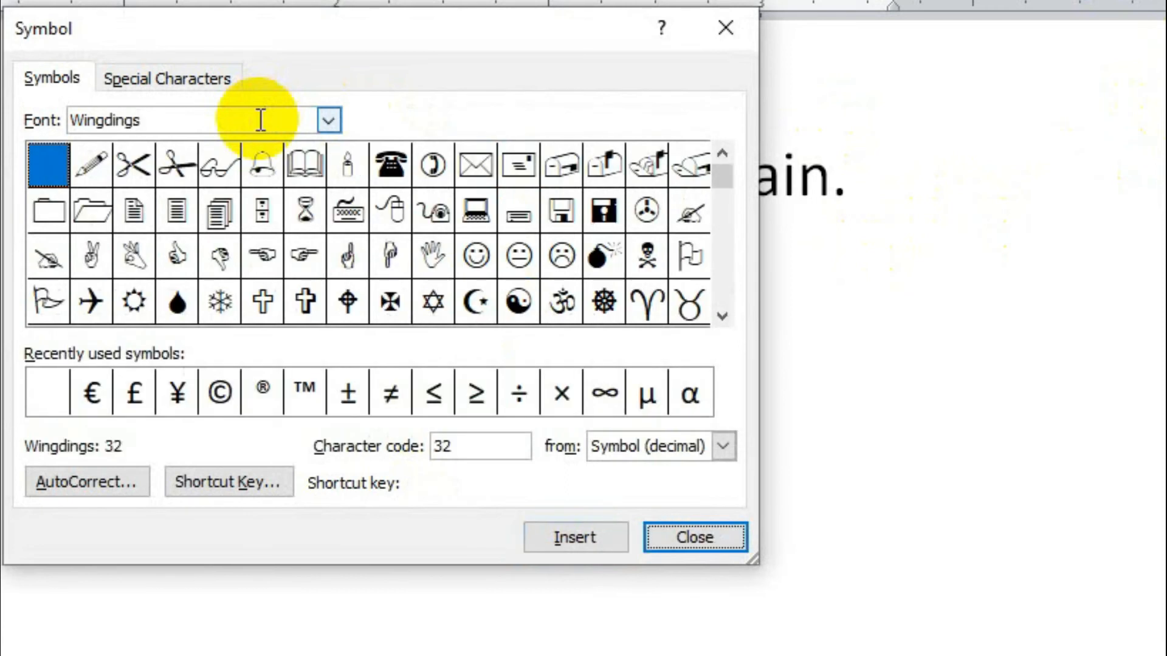
click(395, 159)
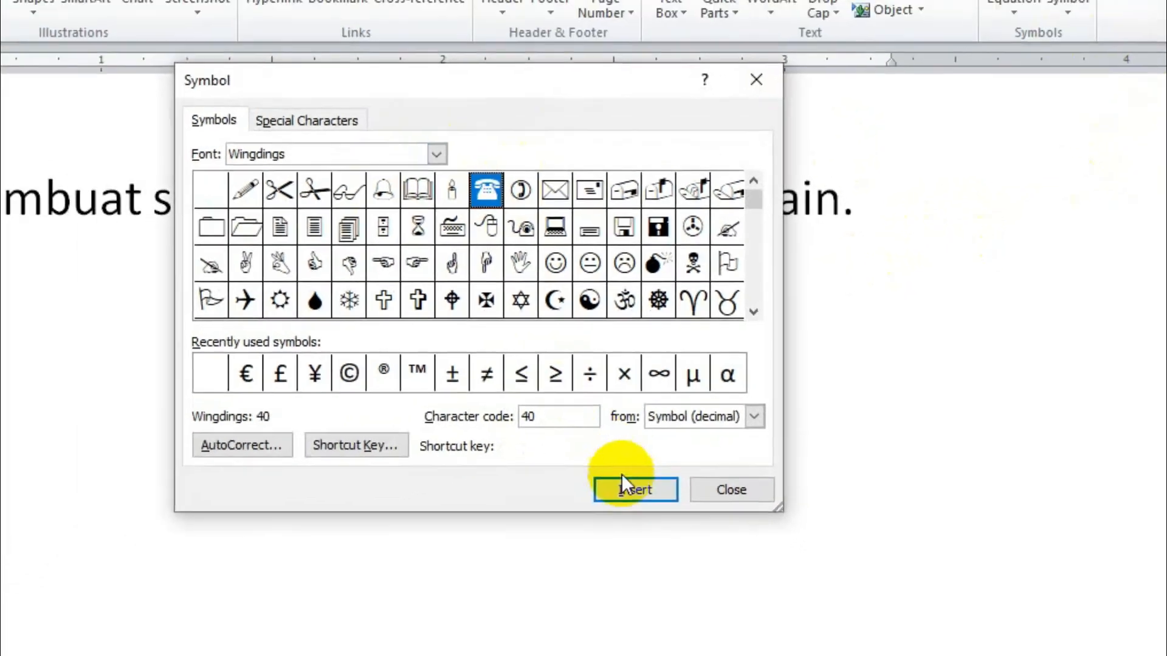
click(625, 486)
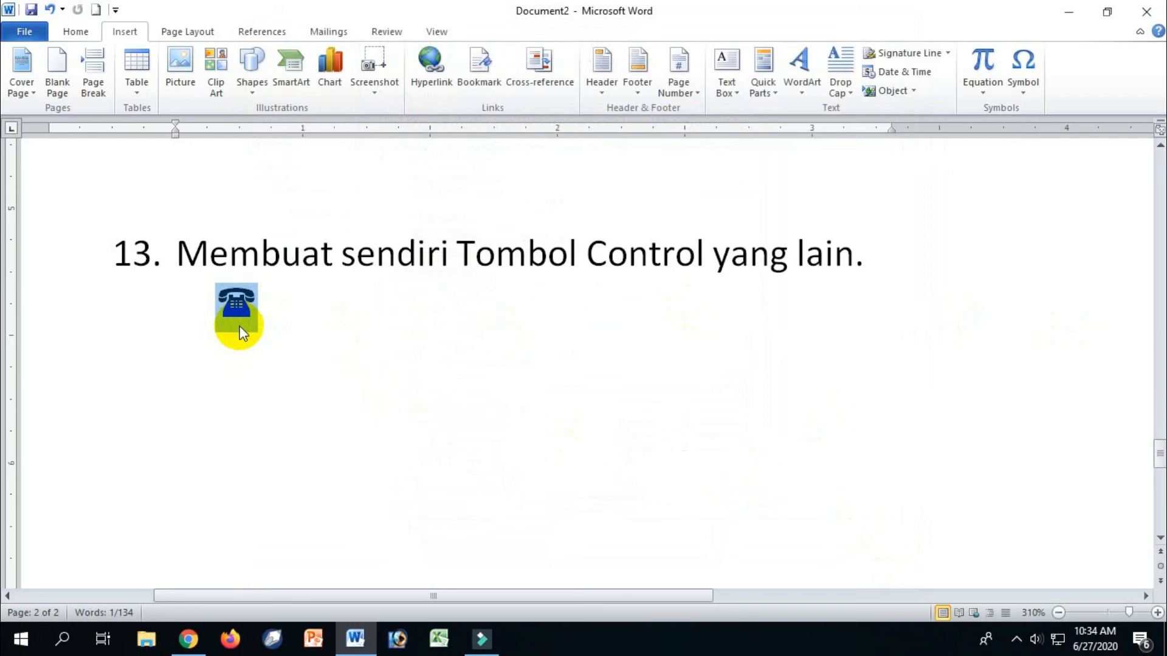
Step: Add an AutoCorrect entry that replaces (5) with the selected telephone symbol as formatted text
click(27, 34)
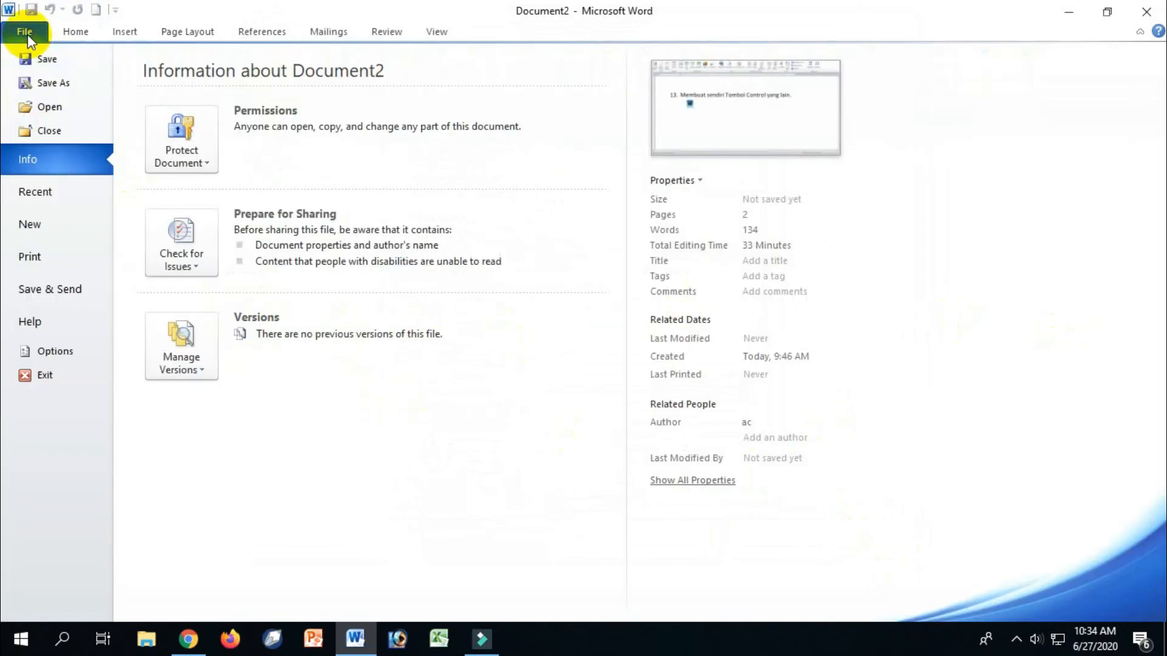
click(53, 351)
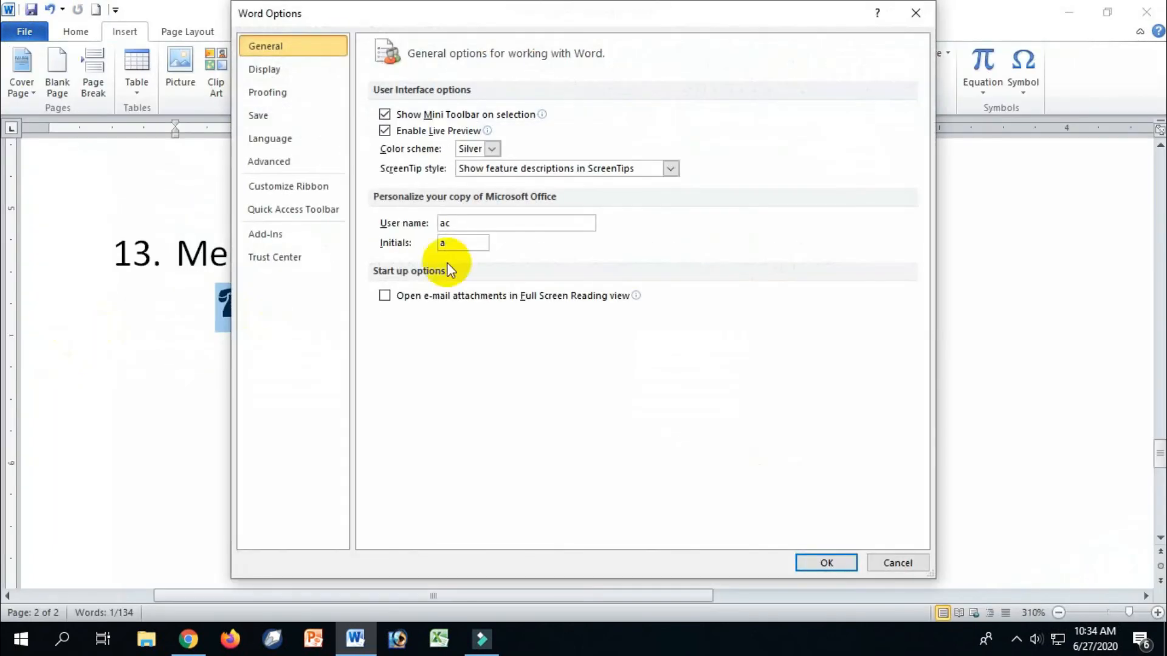
click(304, 90)
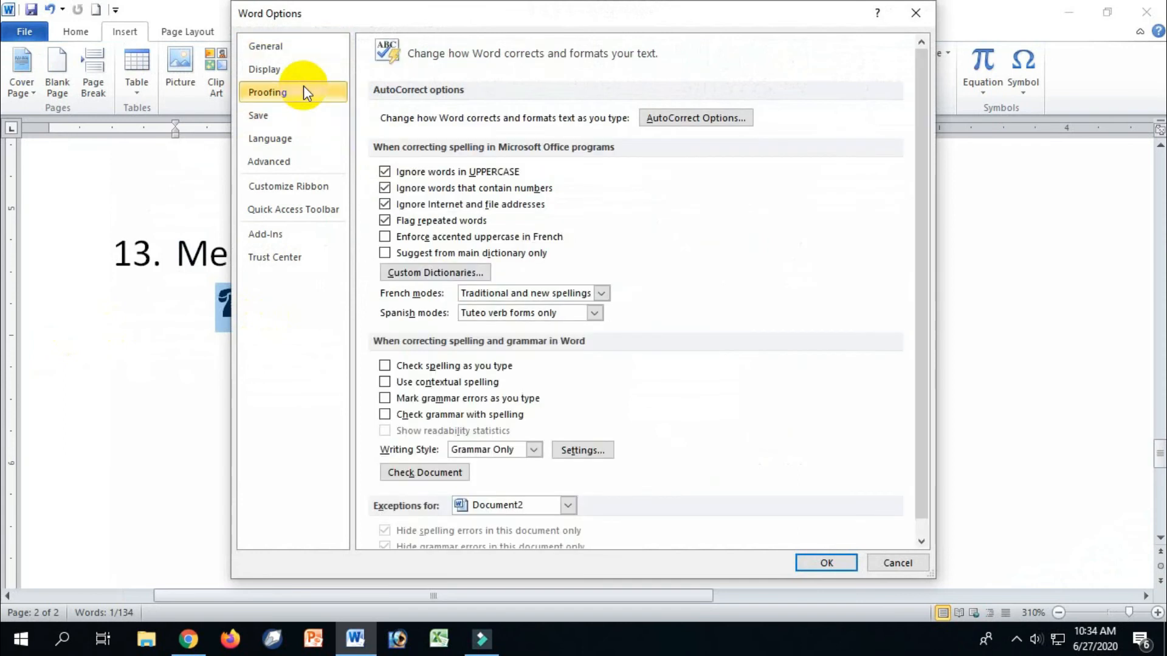
click(672, 120)
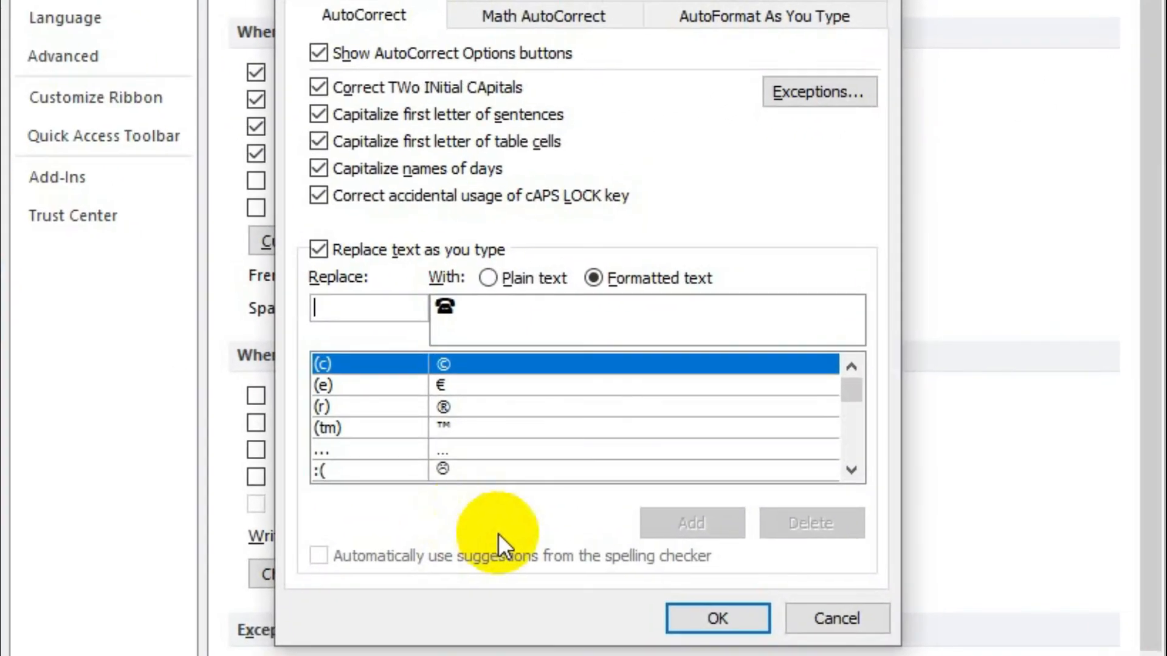
text(()
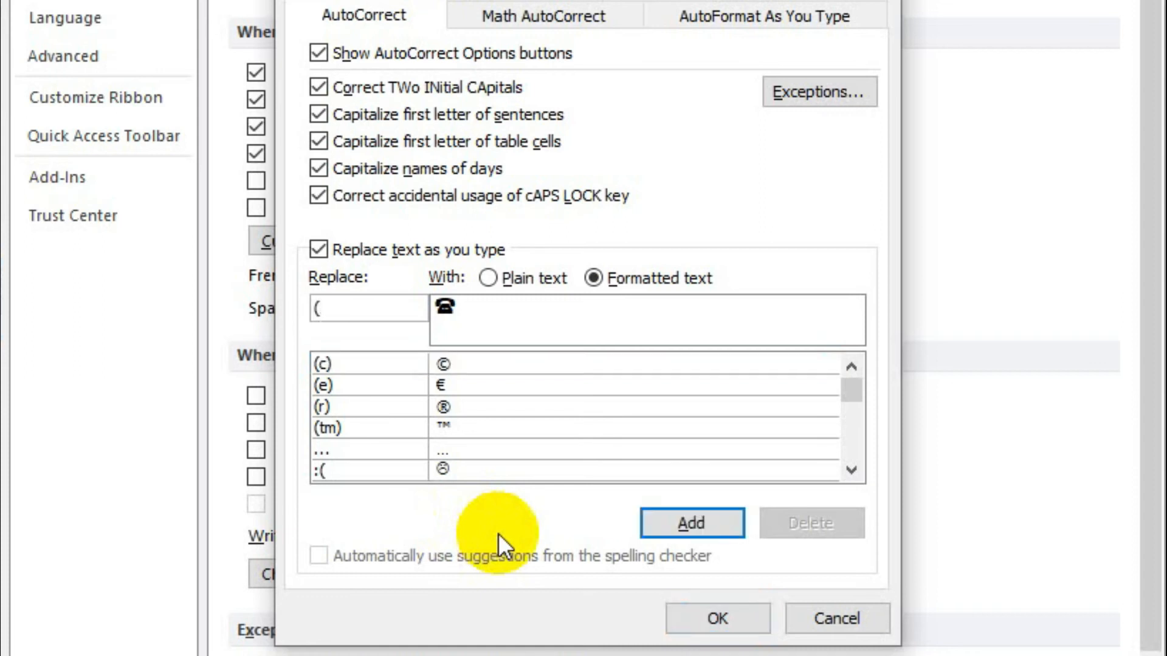
text(5)
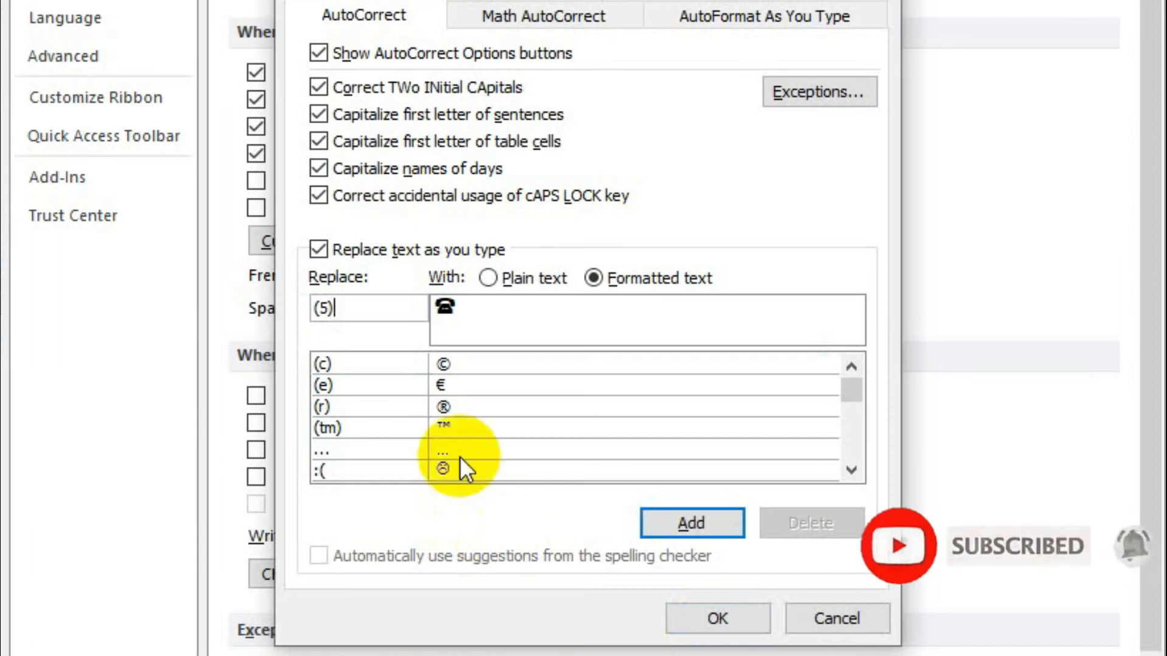
click(676, 524)
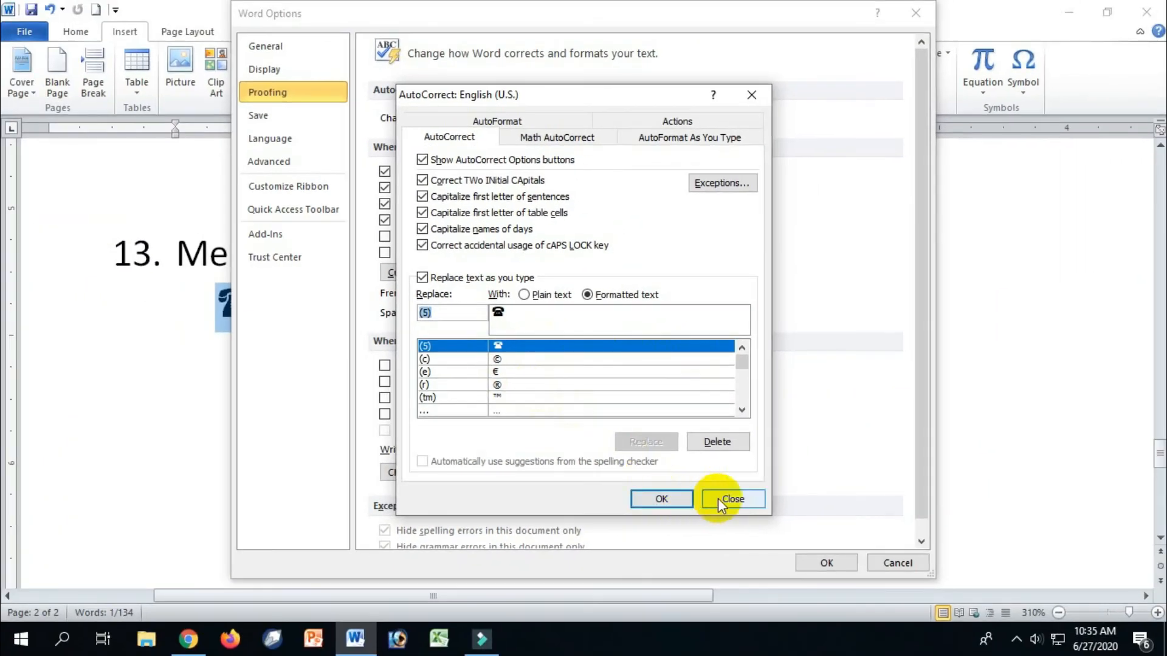
click(718, 499)
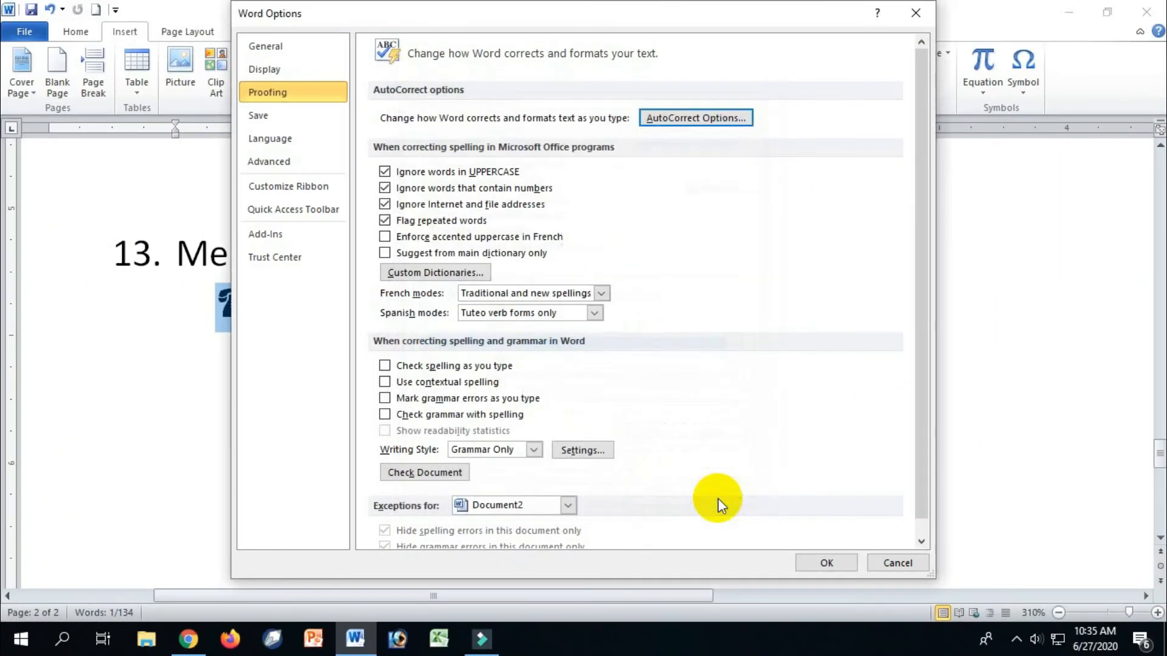
click(844, 560)
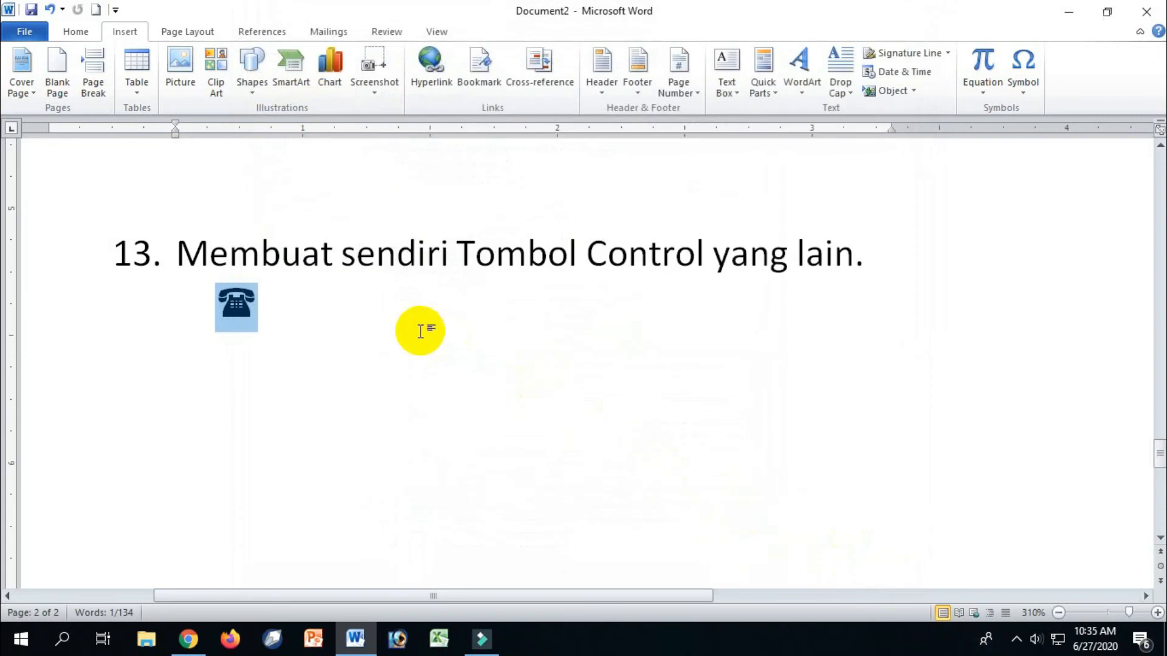
Step: Delete the telephone symbol below list item 13 and produce it again from the (5) AutoCorrect shortcut, leaving the cursor after it
key(Delete)
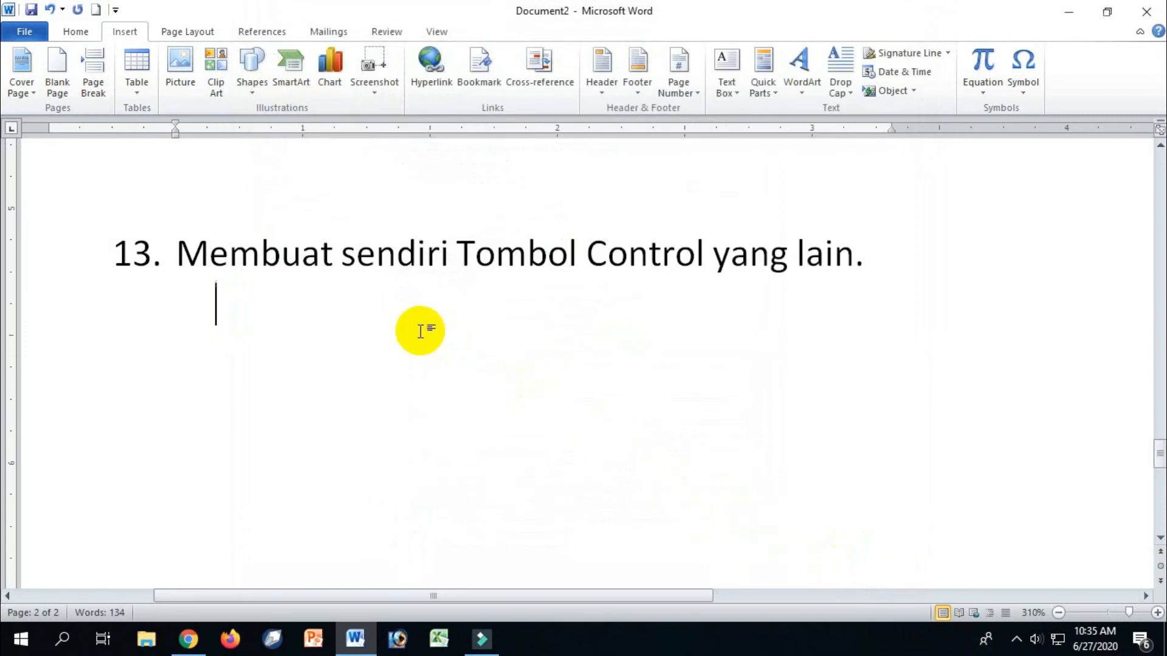
text(()
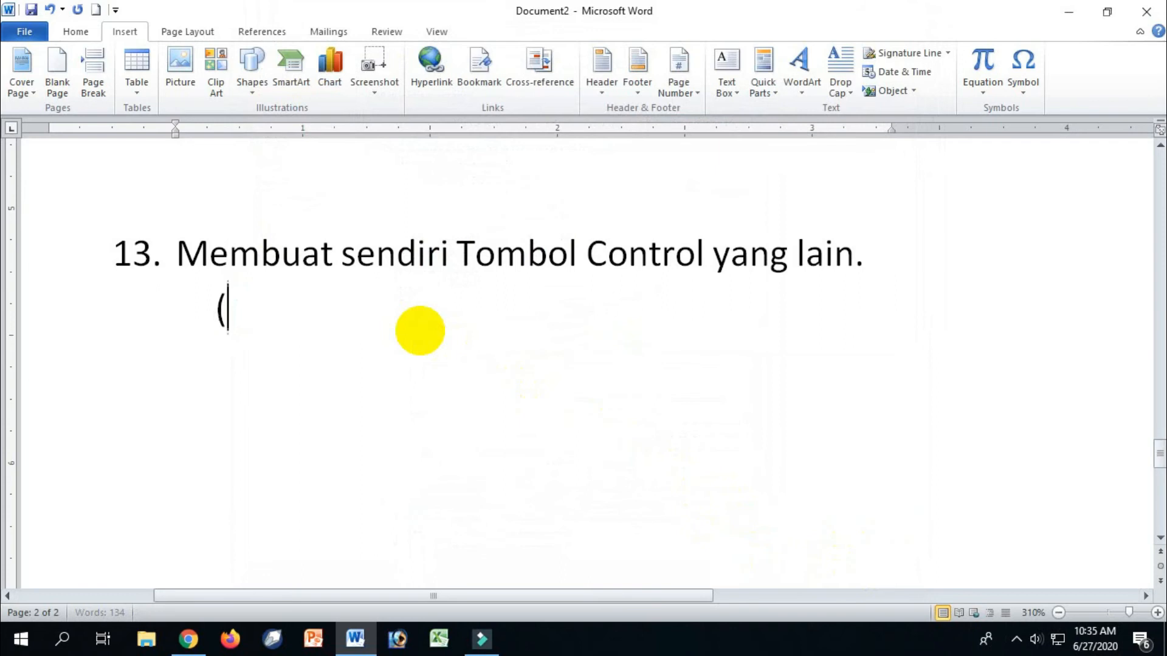
text(5))
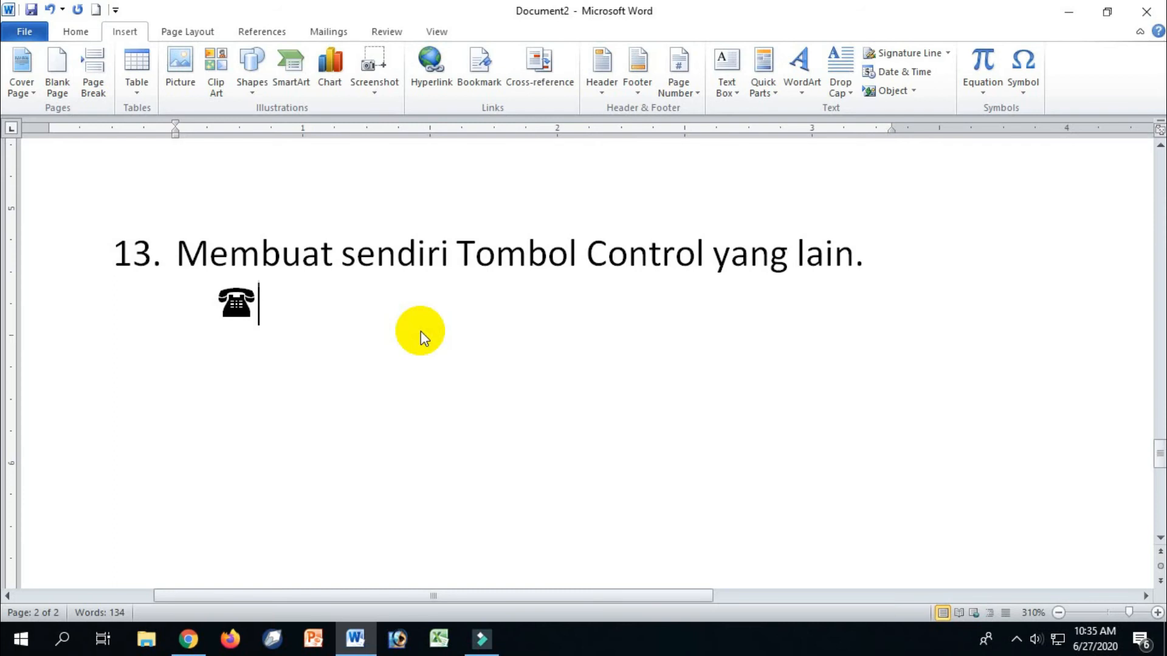
key(Home)
key(End)
click(202, 304)
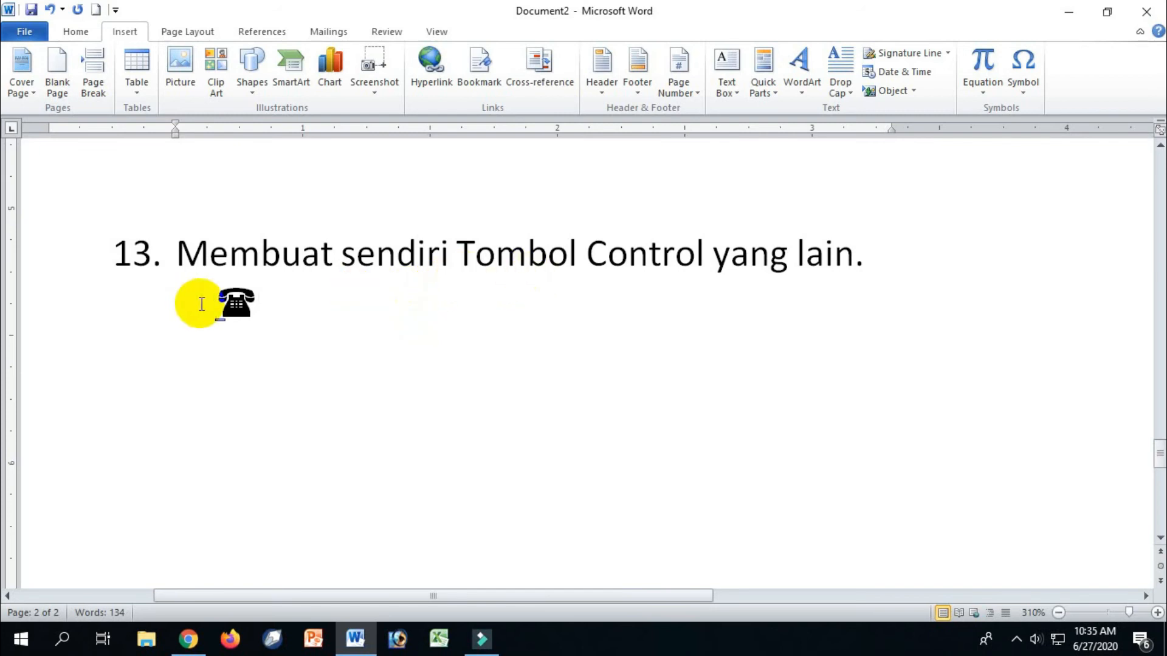
click(307, 300)
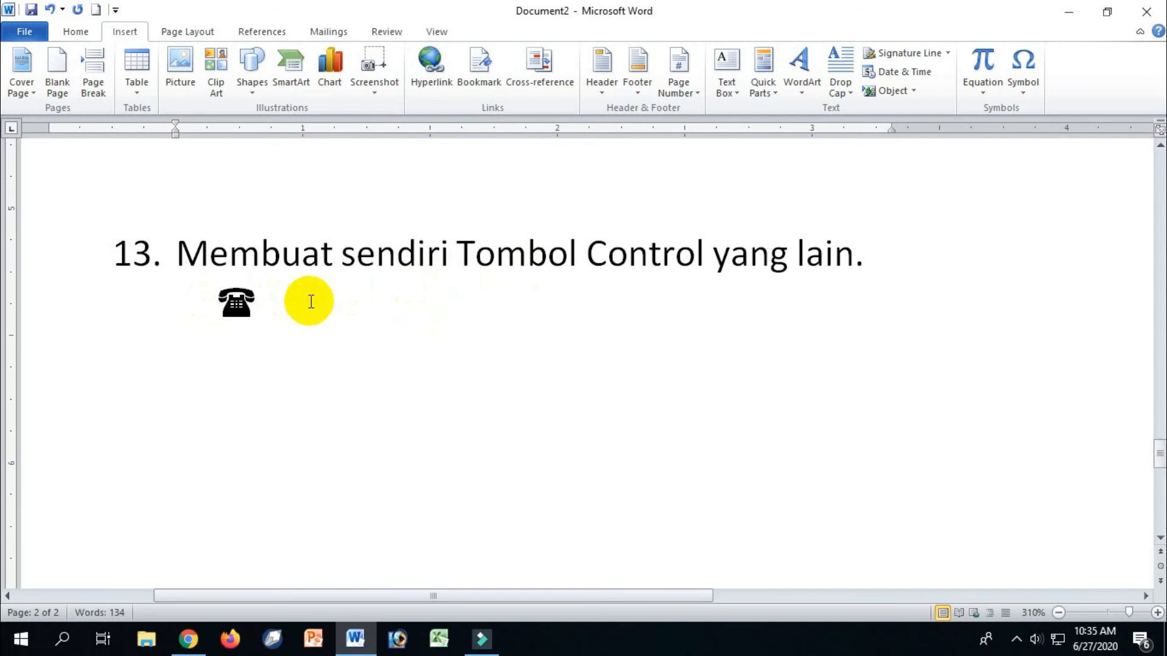
click(263, 302)
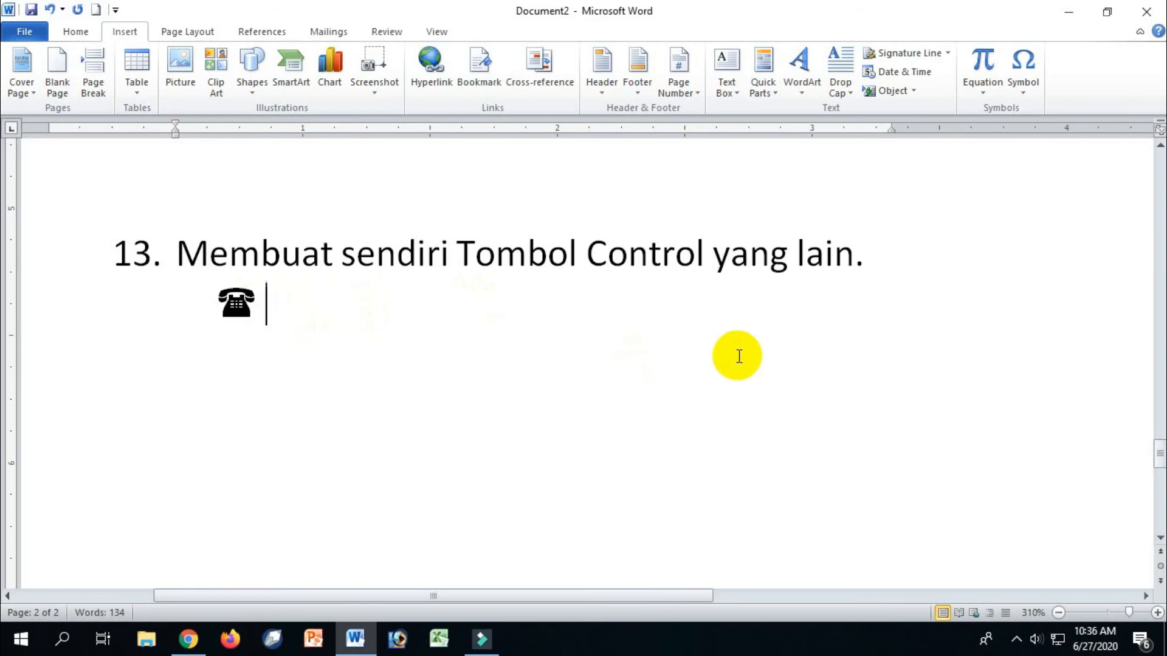
Step: Start a new line below the telephone symbol with the sample text "JOKO WIDODO ADALAH PRESIDEN, JOKO"
key(Return)
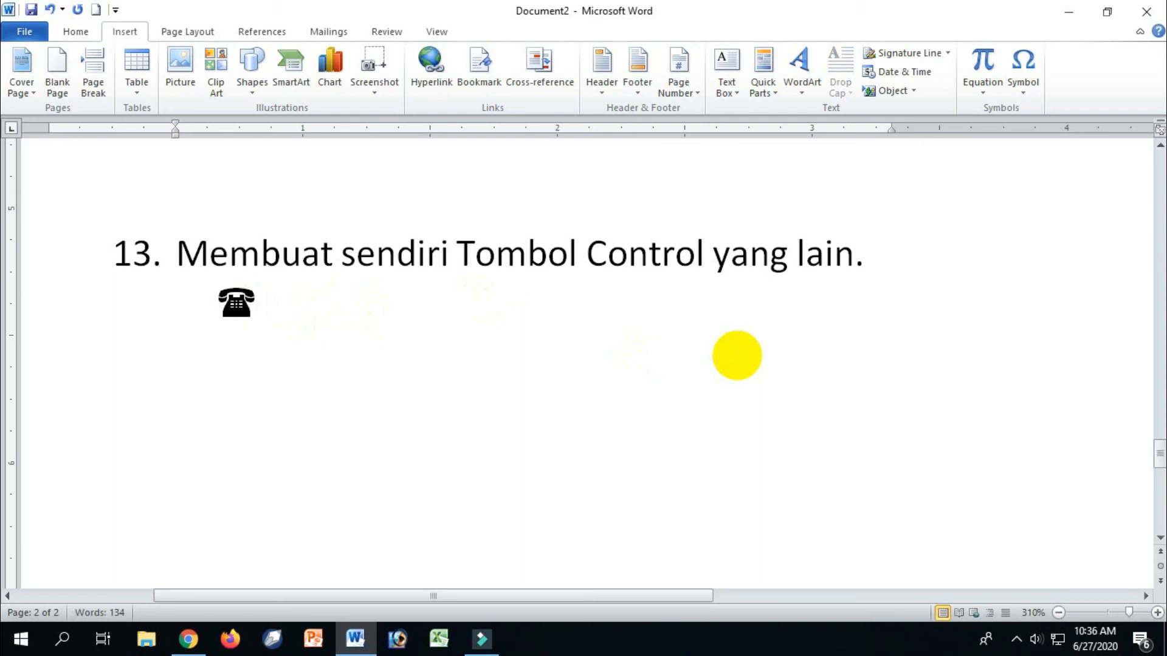
text(JOKOWI)
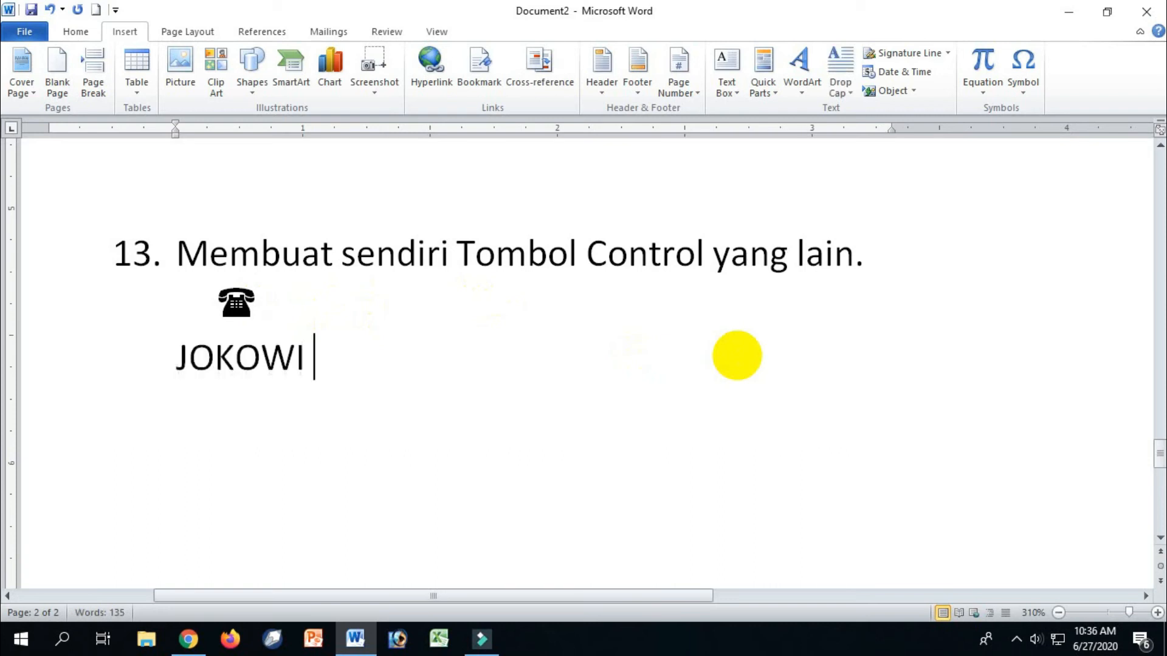
key(BackSpace)
key(BackSpace)
key(BackSpace)
text(WIDODO)
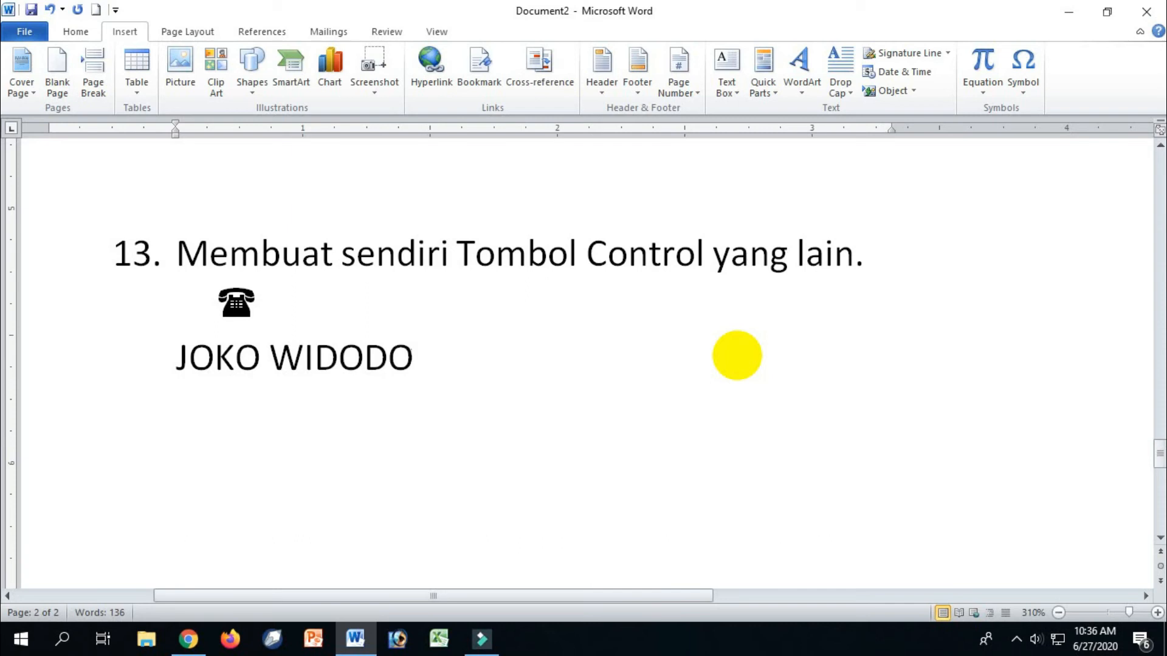
text( ADALAH)
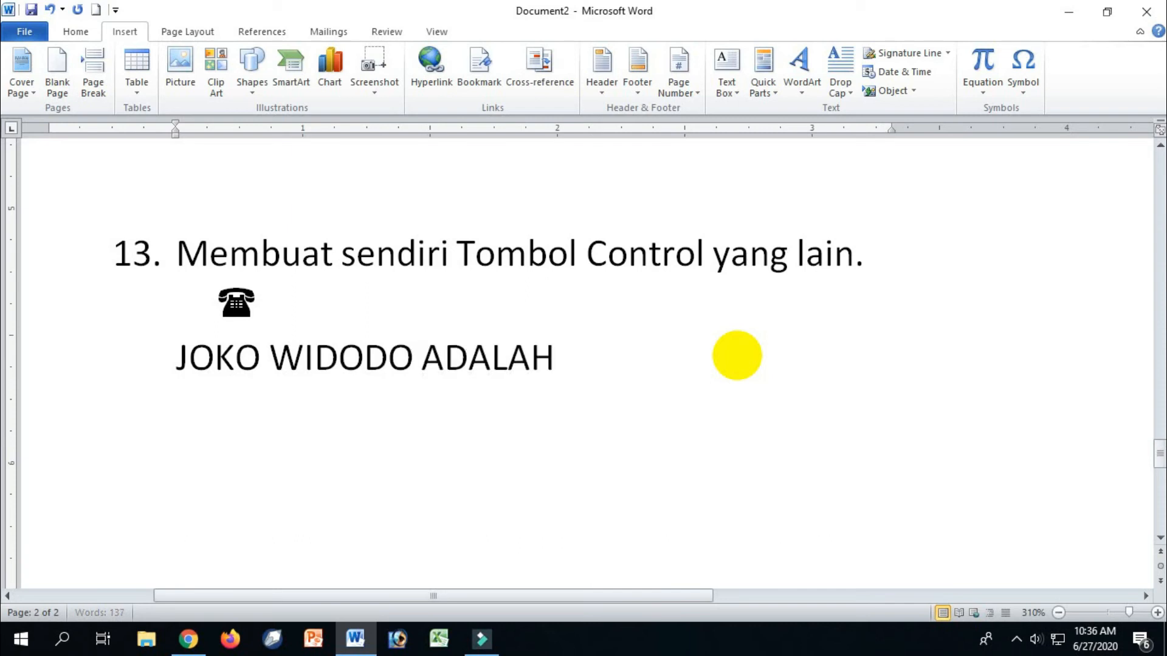
text( PRESIDE)
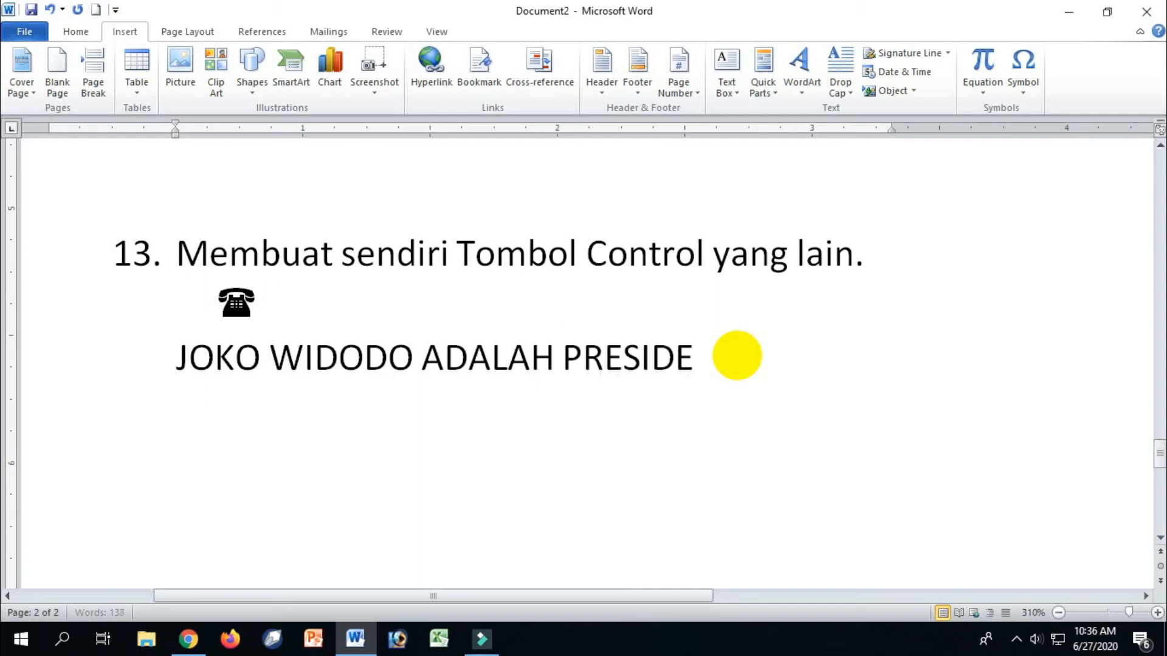
text(N, JOKO)
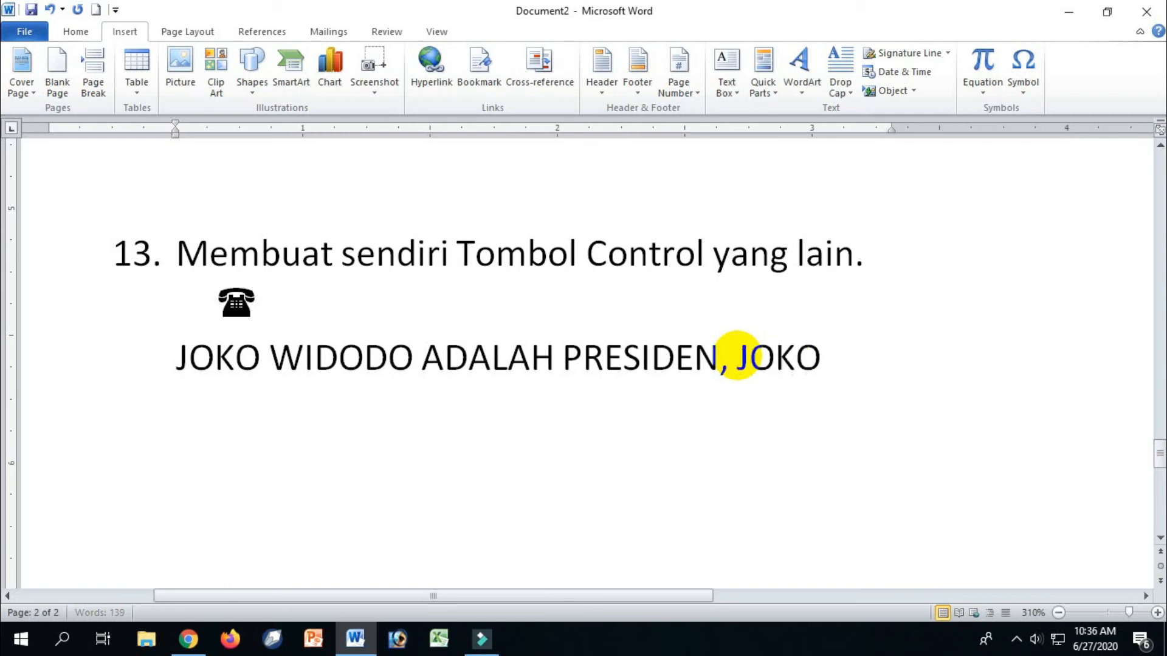
Step: Continue the sample text directly after JOKO with "WI DODO MERUPAKAN PRESIDEN KE 7"
text(WI DODO)
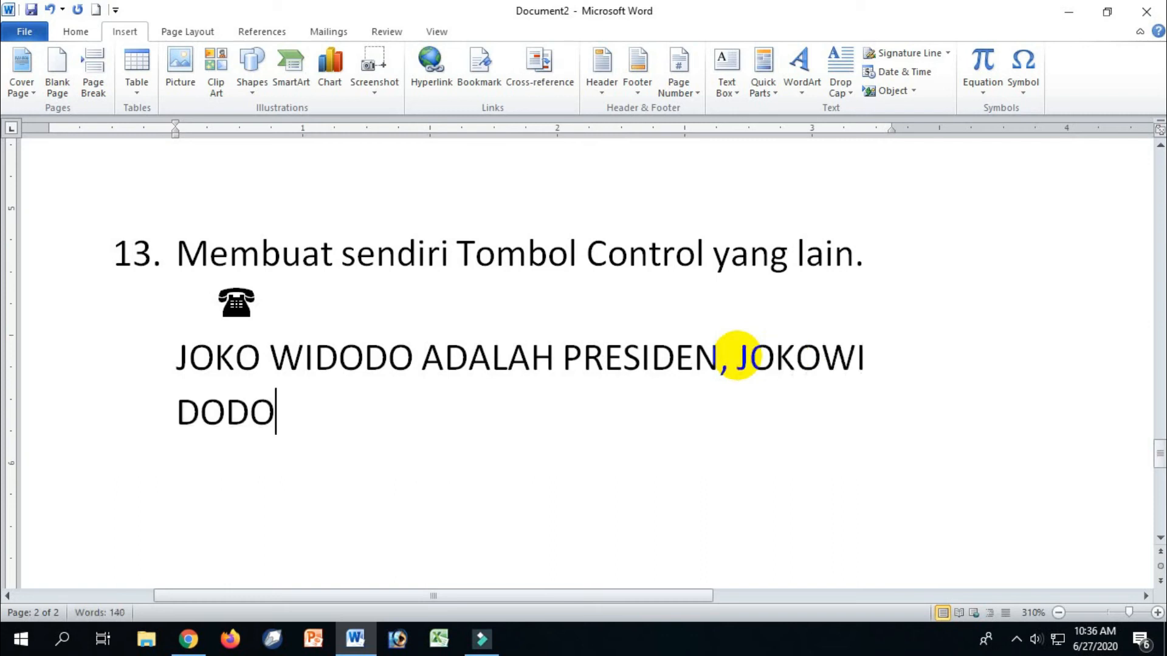
text( MERUPAKAN)
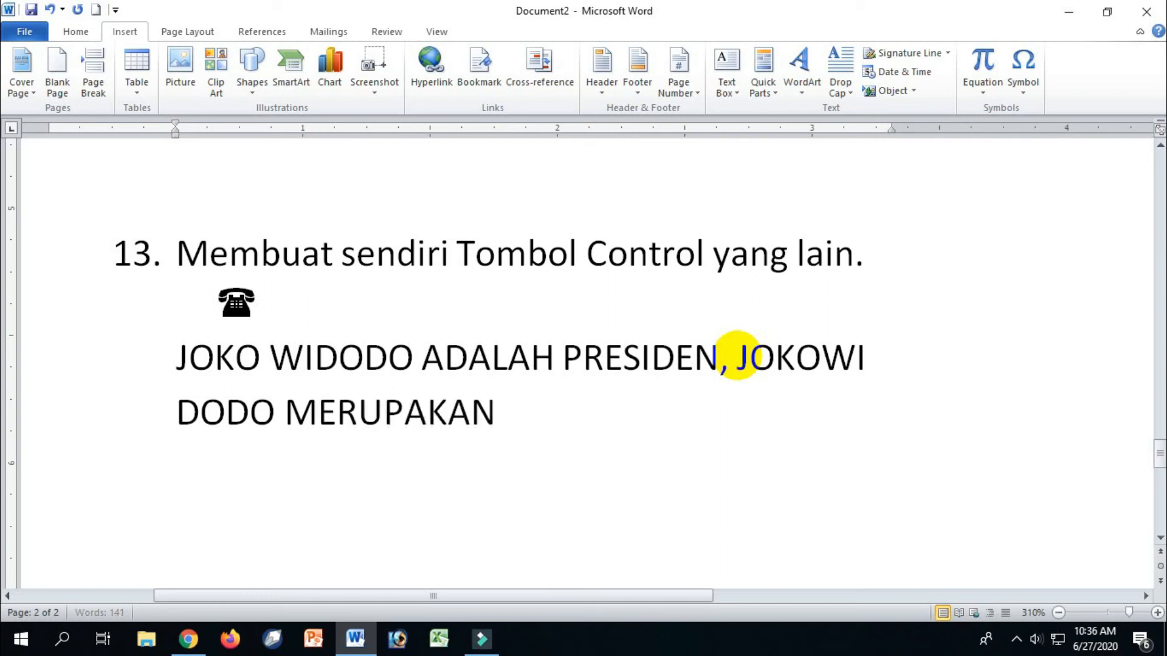
text( PRESIDEN)
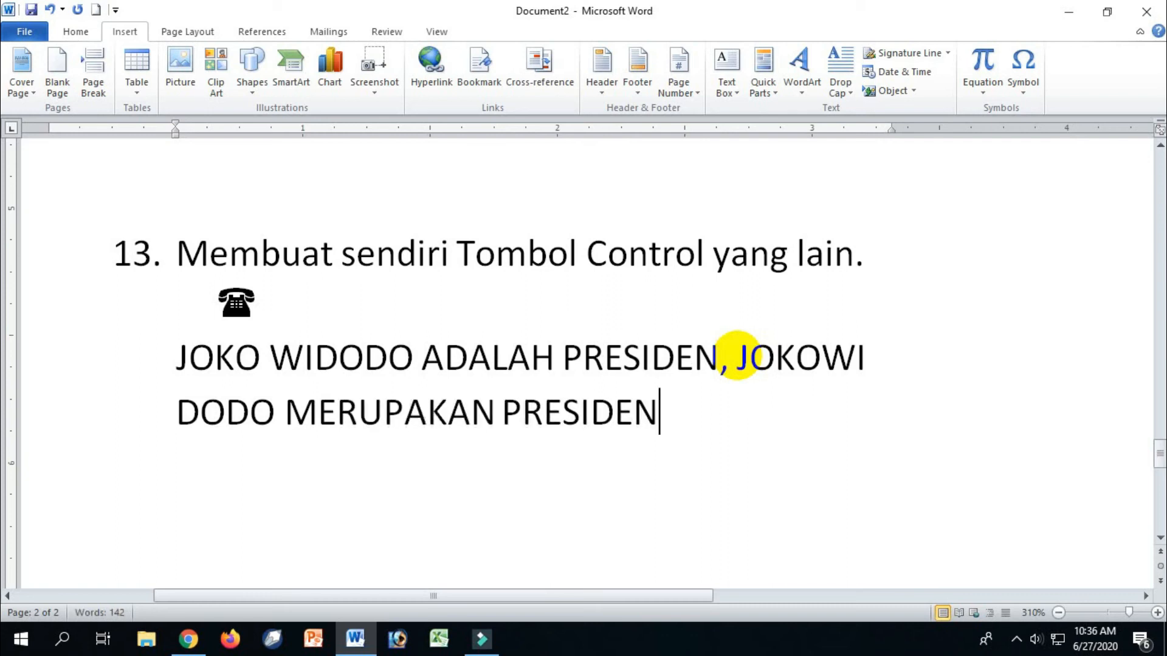
text( KE 7)
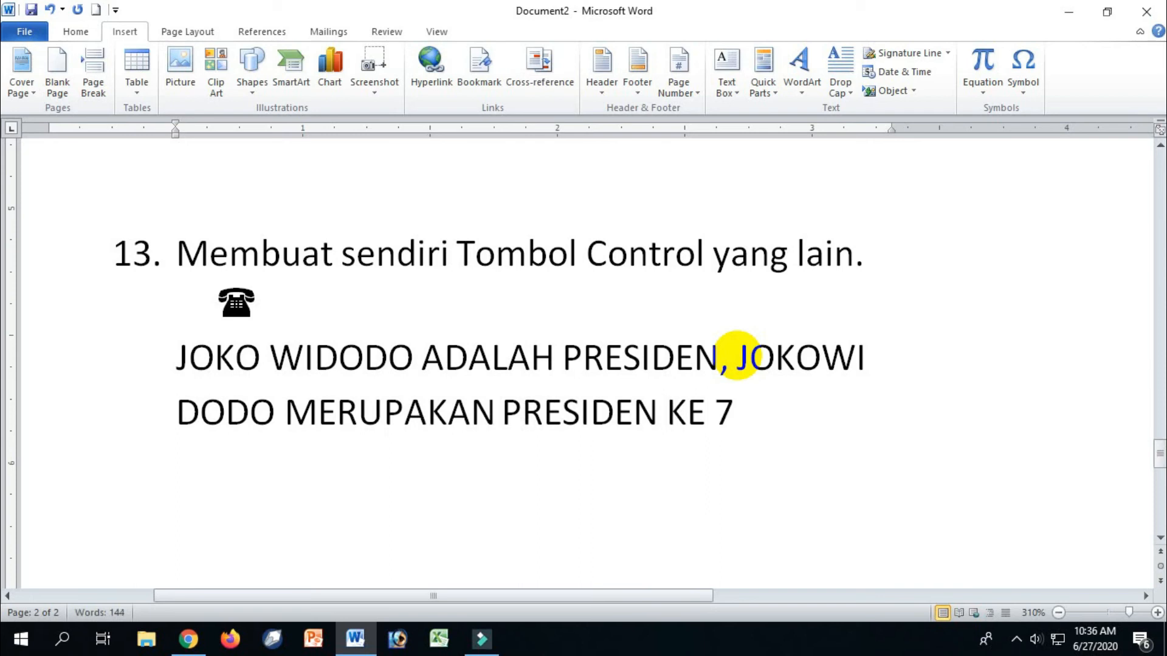
Step: Complete the sample paragraph with ", JOKO WIDODO DIPANGGIL MENJADI JOJOWI"
text(, JOKOWI)
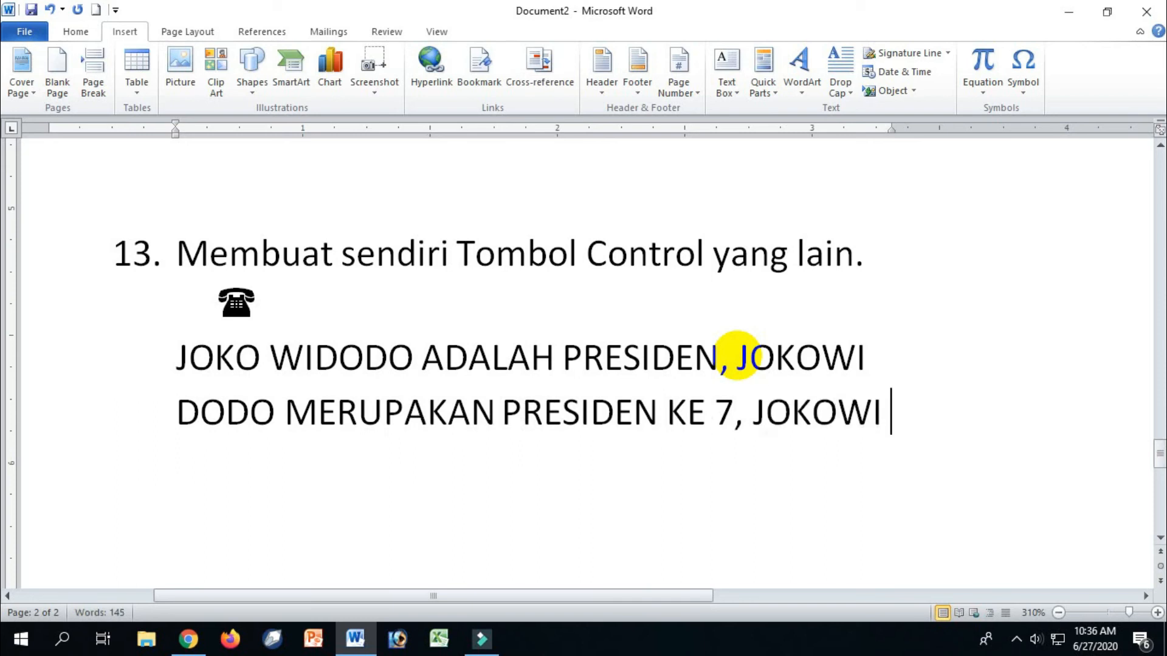
text( =)
key(BackSpace)
key(BackSpace)
key(BackSpace)
key(BackSpace)
text(WIDODO)
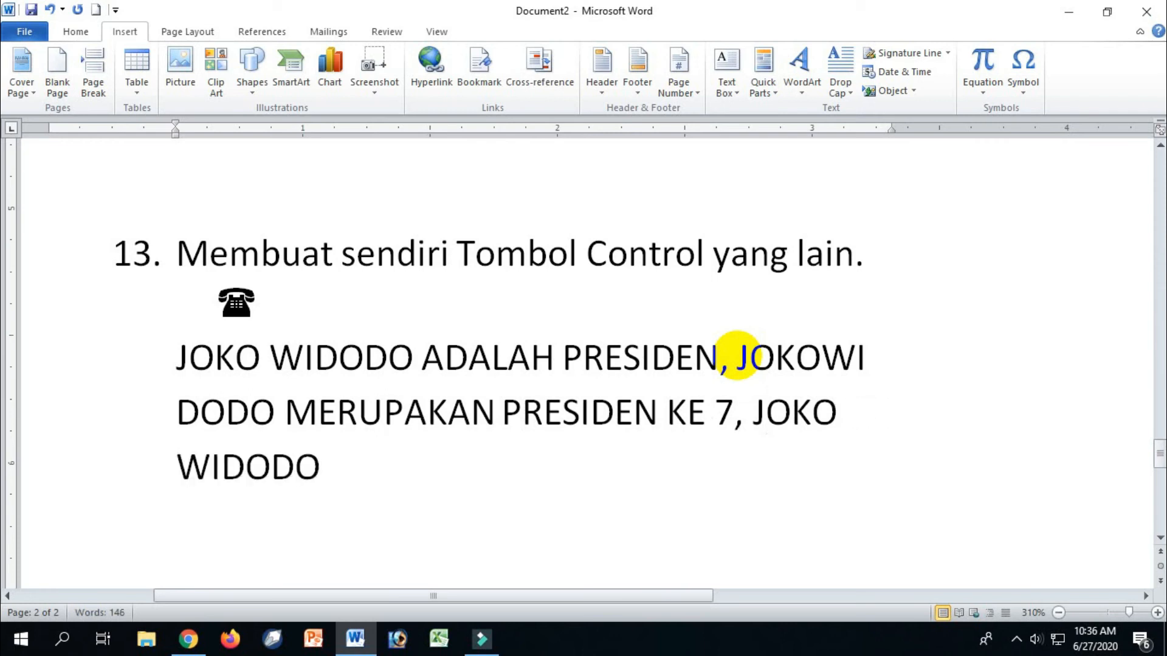
text( DIPANGGIL)
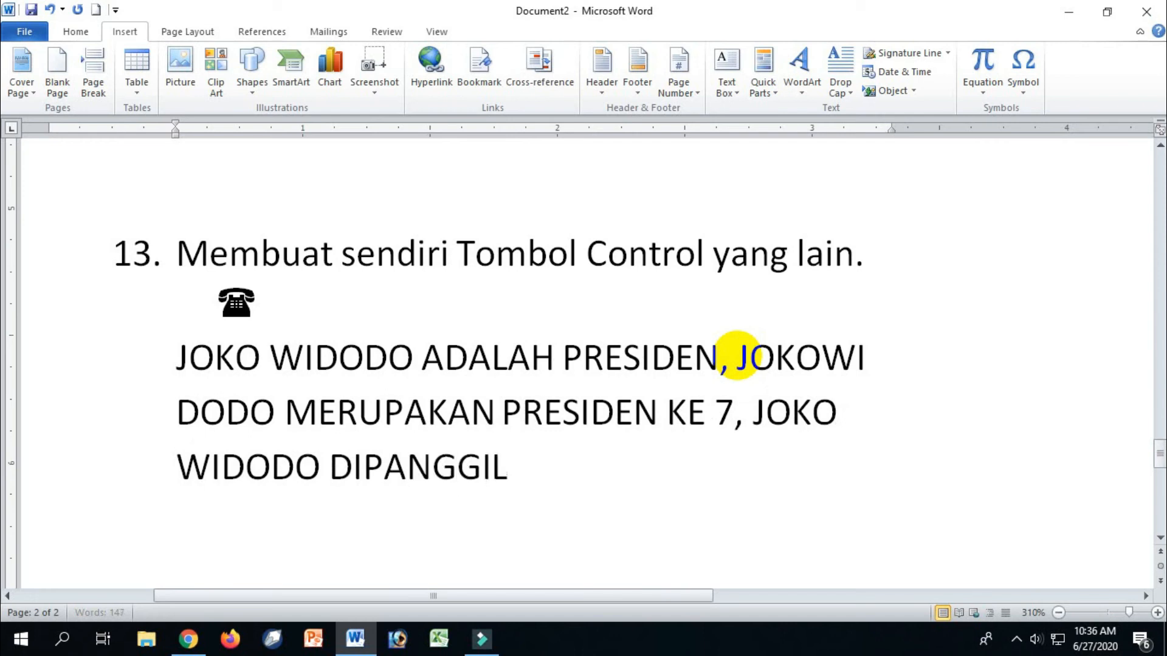
text( MENJADI J)
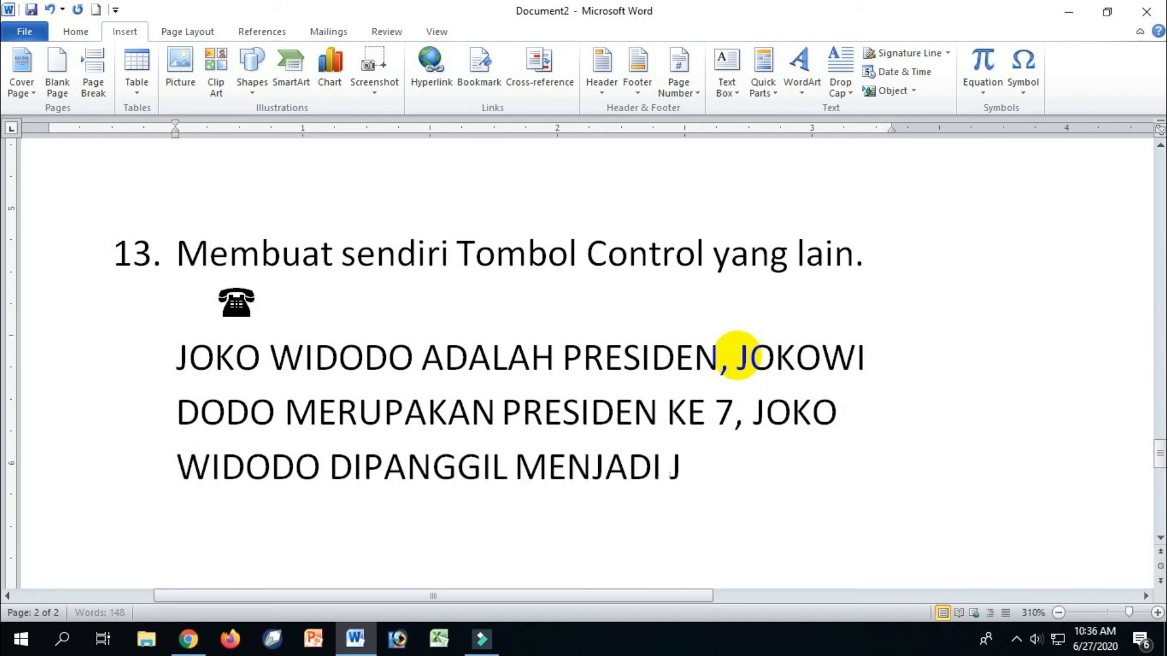
text(OJOWI)
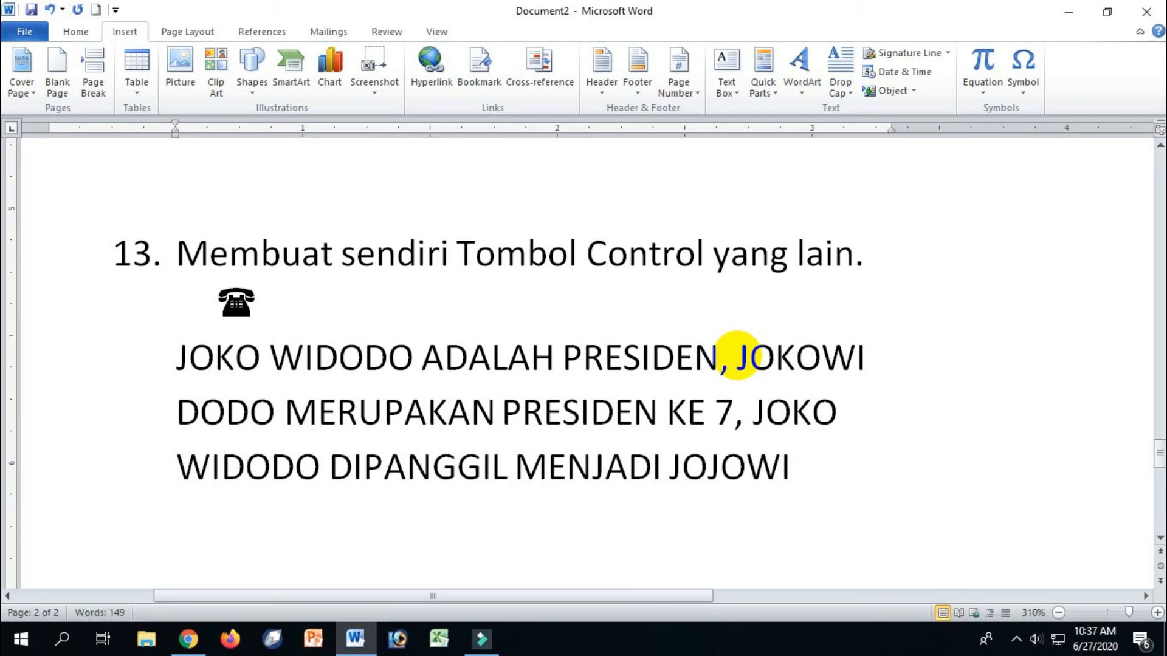
key(Up)
key(Up)
key(ctrl+Left)
key(ctrl+shift+Right)
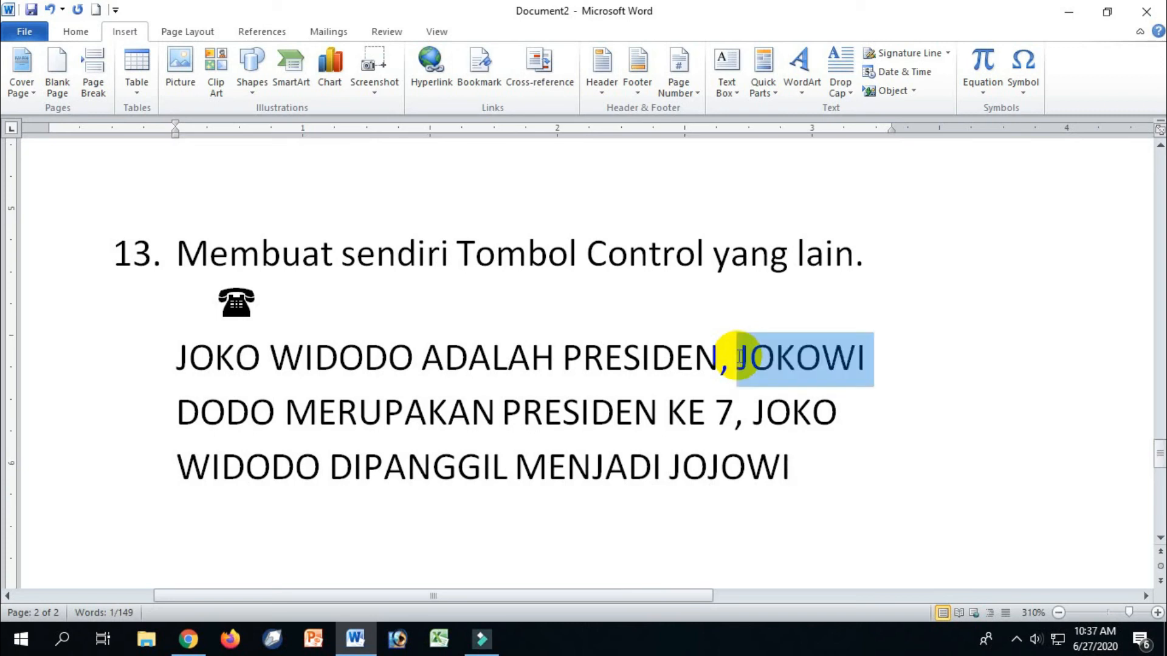
key(ctrl+shift+Right)
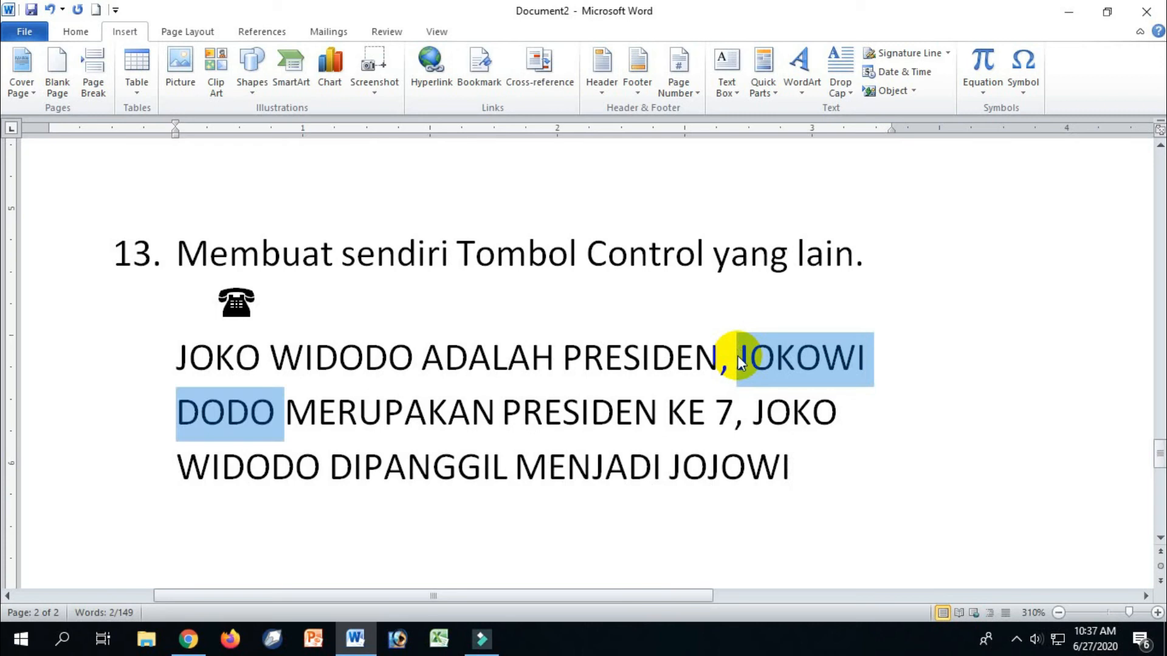
click(739, 360)
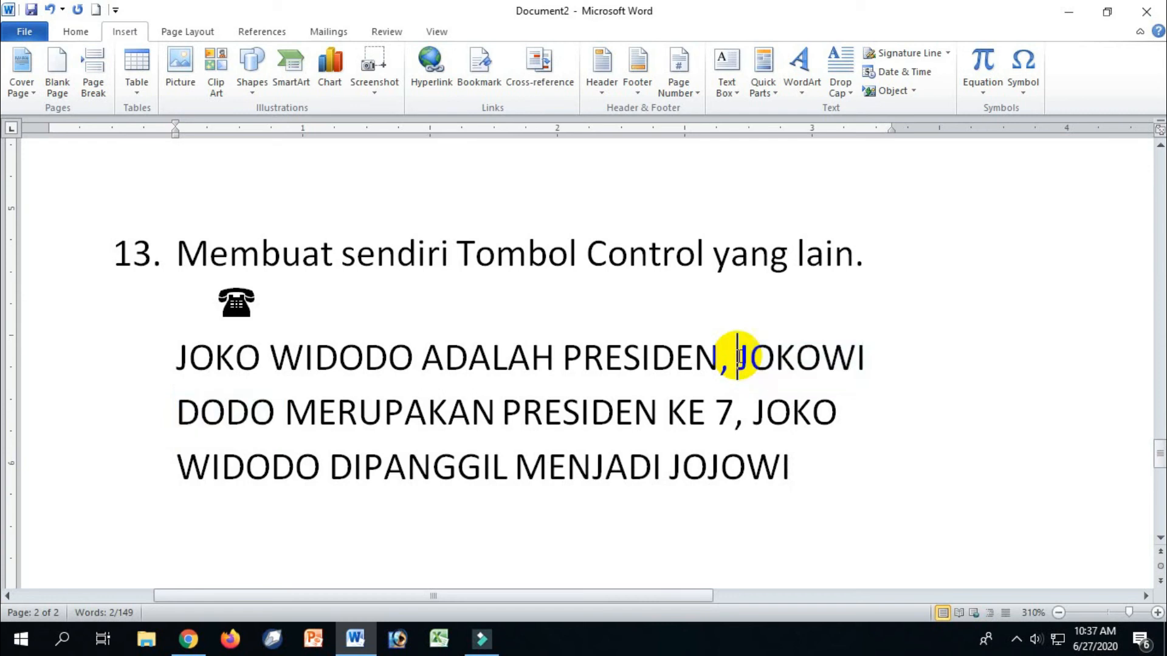
Step: Select the single word PRESIDEN in the sample paragraph's first line, and the same word in its second line
key(ctrl+Left)
key(ctrl+Left)
key(ctrl+Right)
key(ctrl+shift+Right)
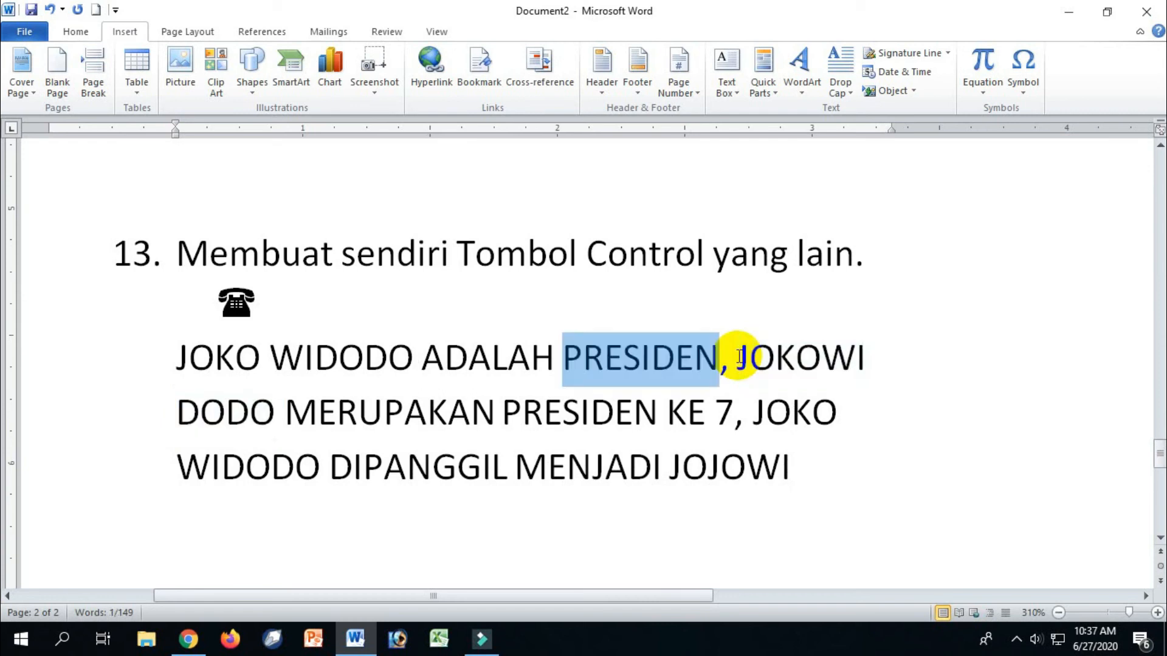
key(Down)
key(ctrl+Left)
key(ctrl+Left)
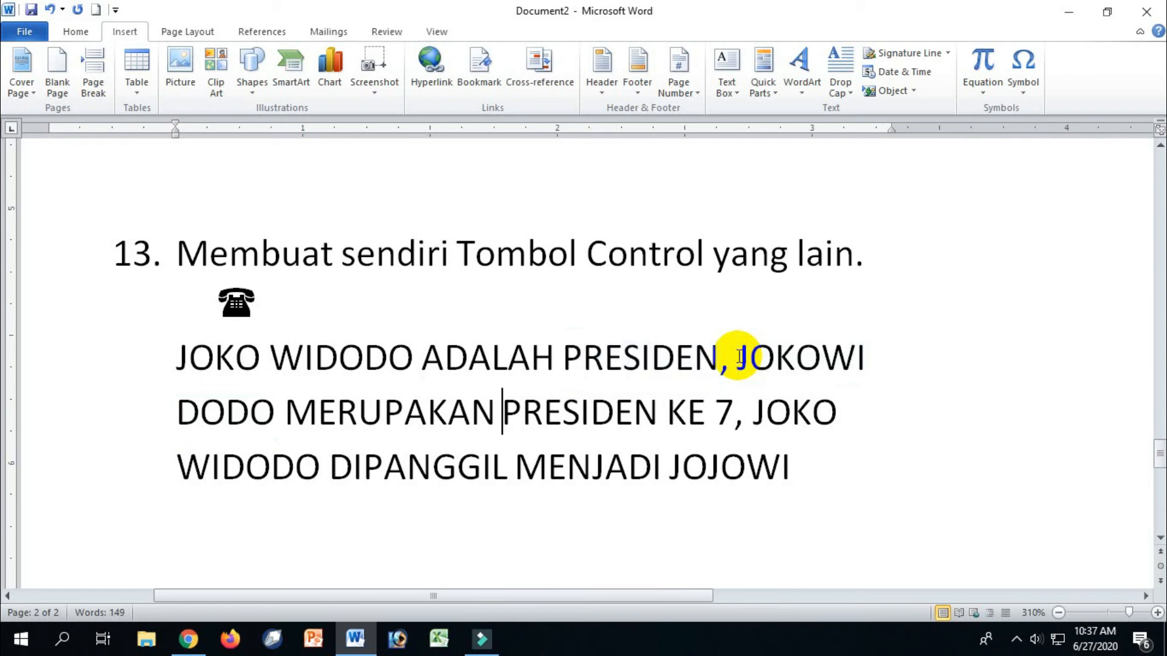
key(ctrl+shift+Right)
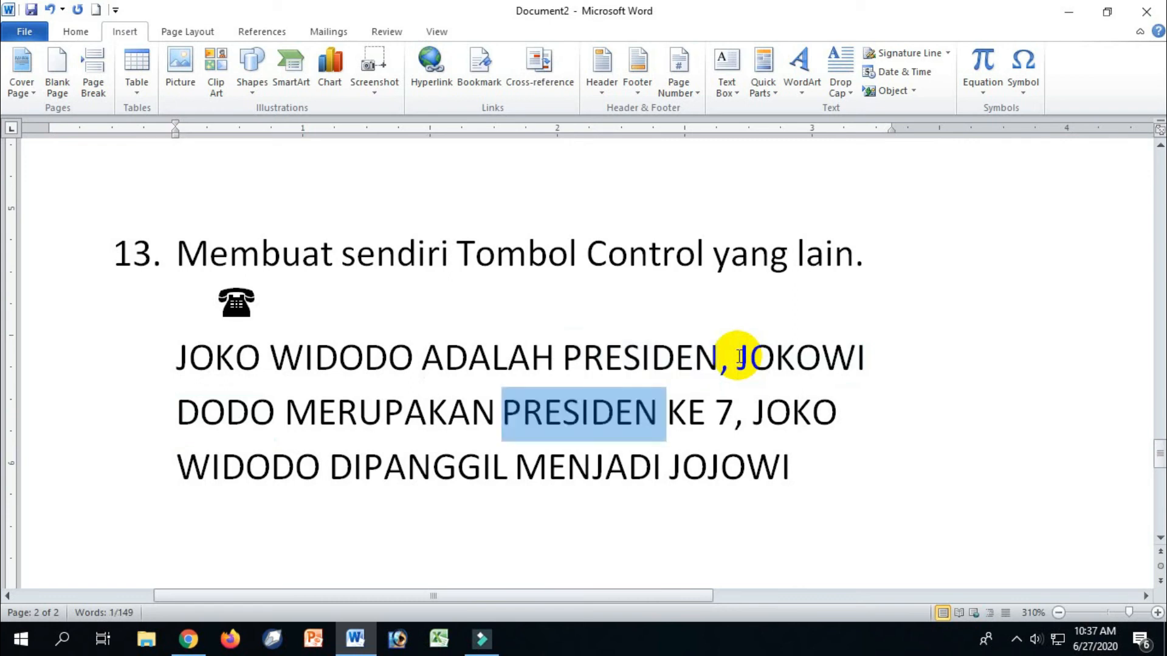
Step: Select the whole sample paragraph below the telephone symbol and delete it
key(Up)
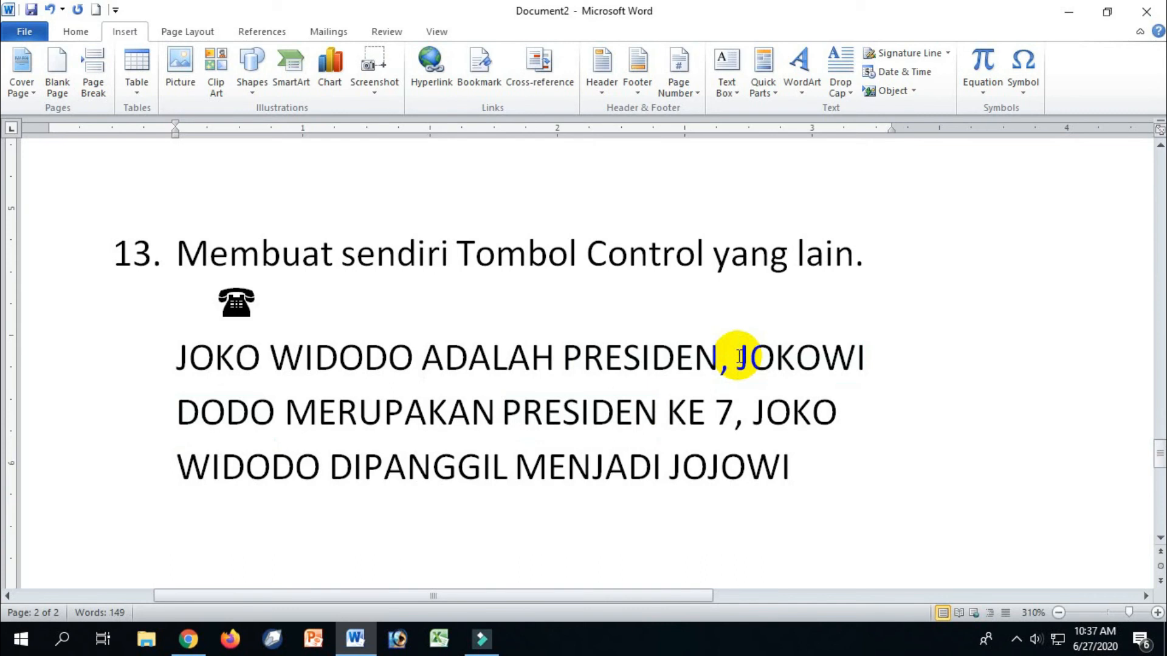
key(ctrl+Left)
key(ctrl+Left)
key(ctrl+shift+Down)
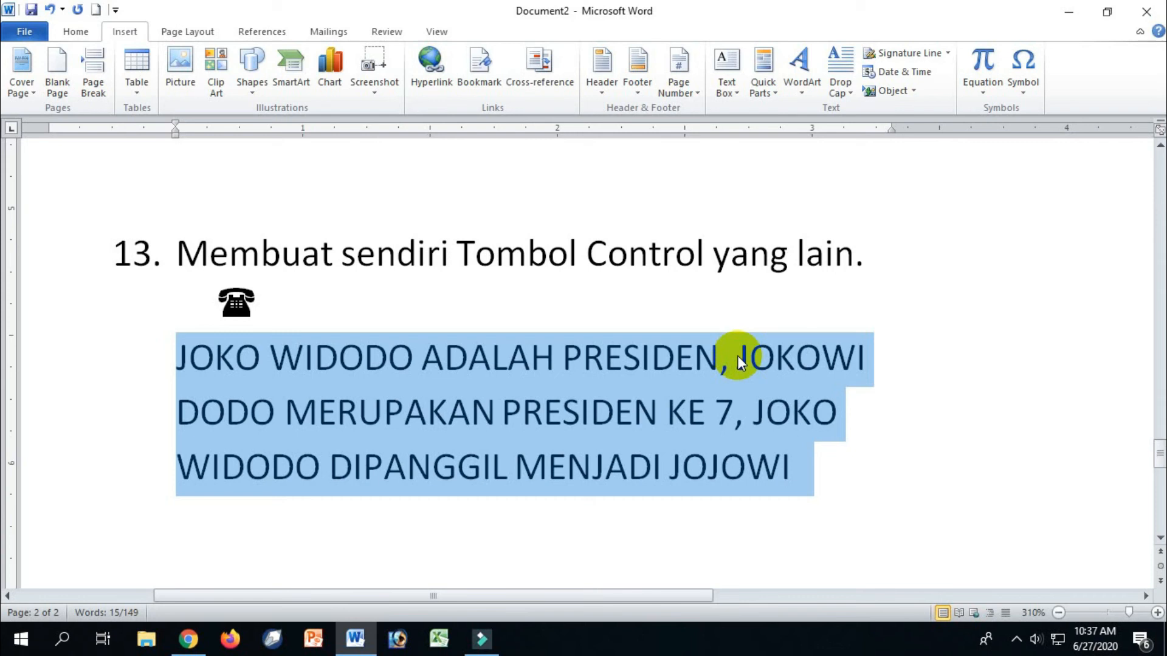
key(Left)
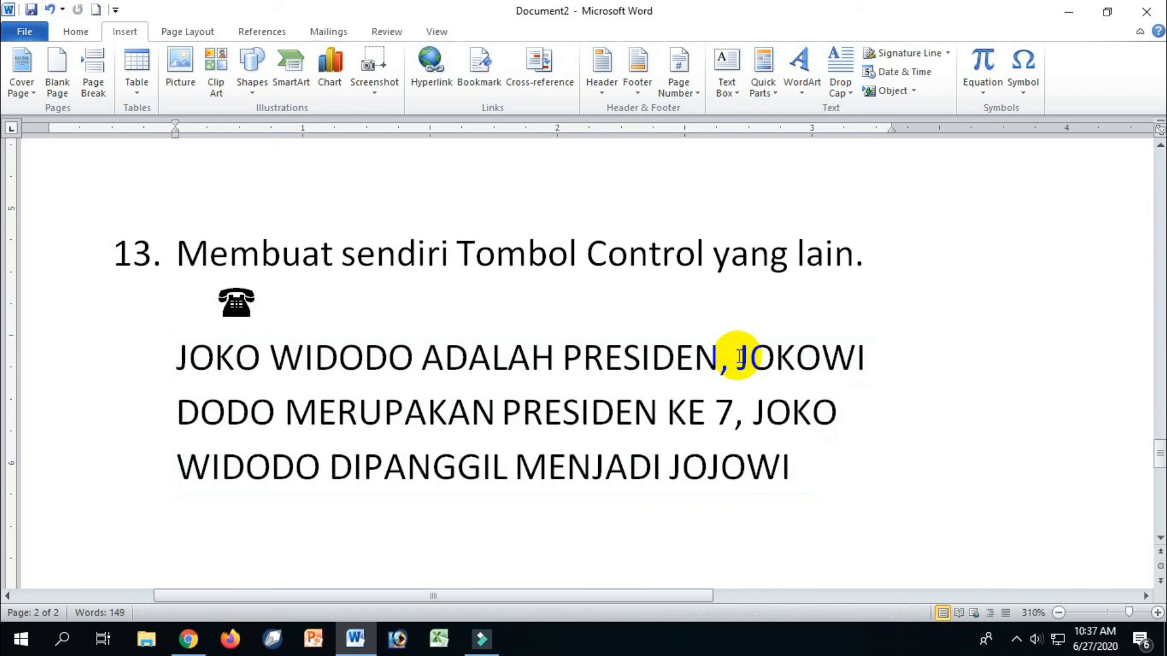
triple_click(738, 356)
key(Delete)
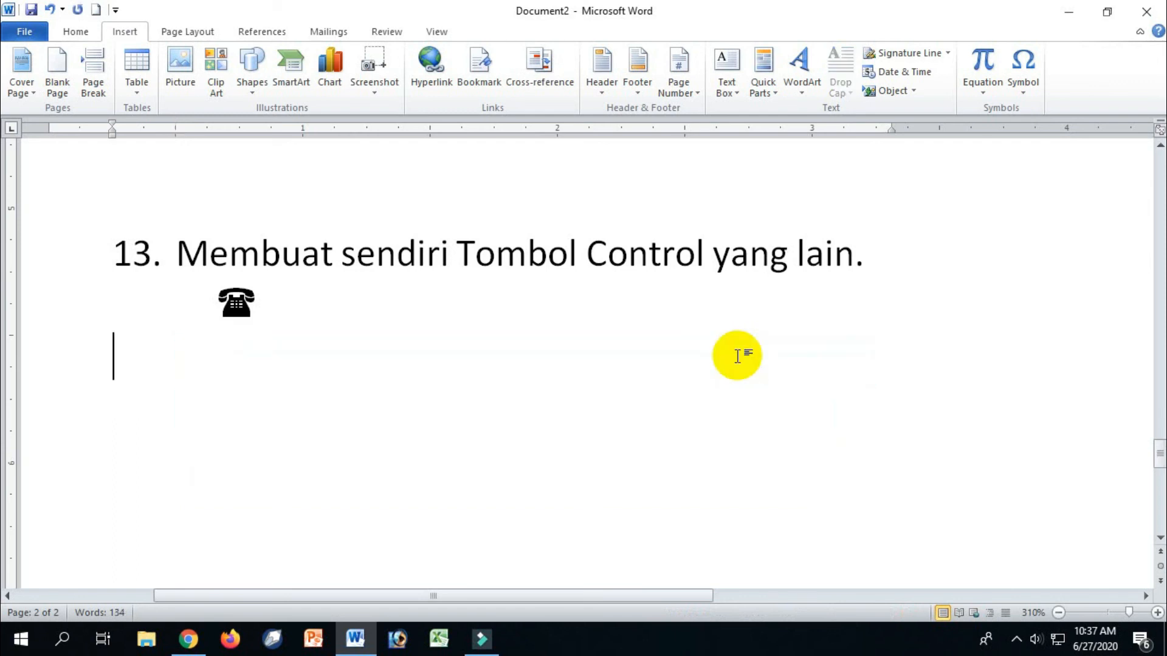
Step: Add an AutoCorrect entry in the proofing options that replaces "j" with "Joko Widodo"
click(13, 32)
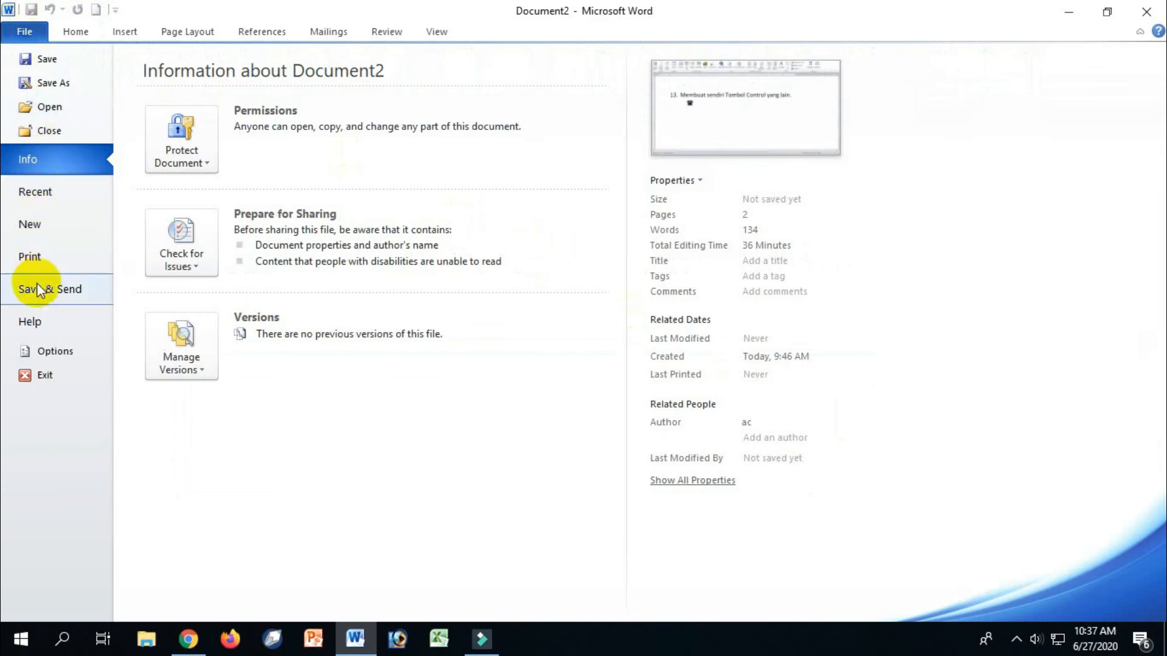
click(45, 352)
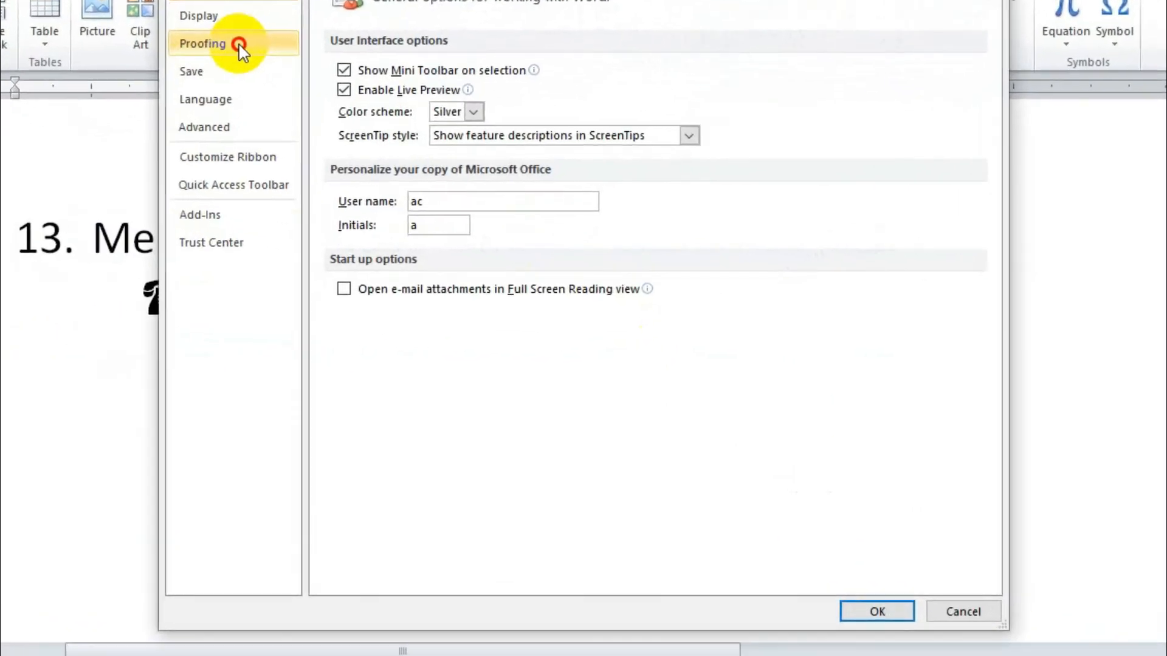
click(289, 86)
click(778, 113)
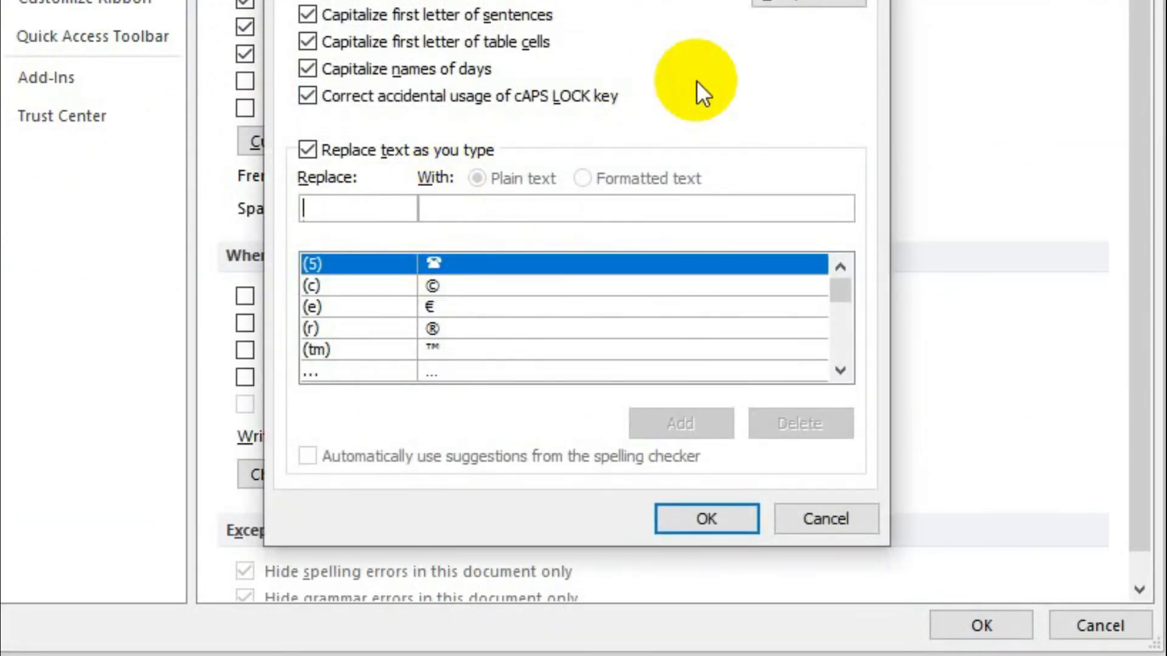
text(J)
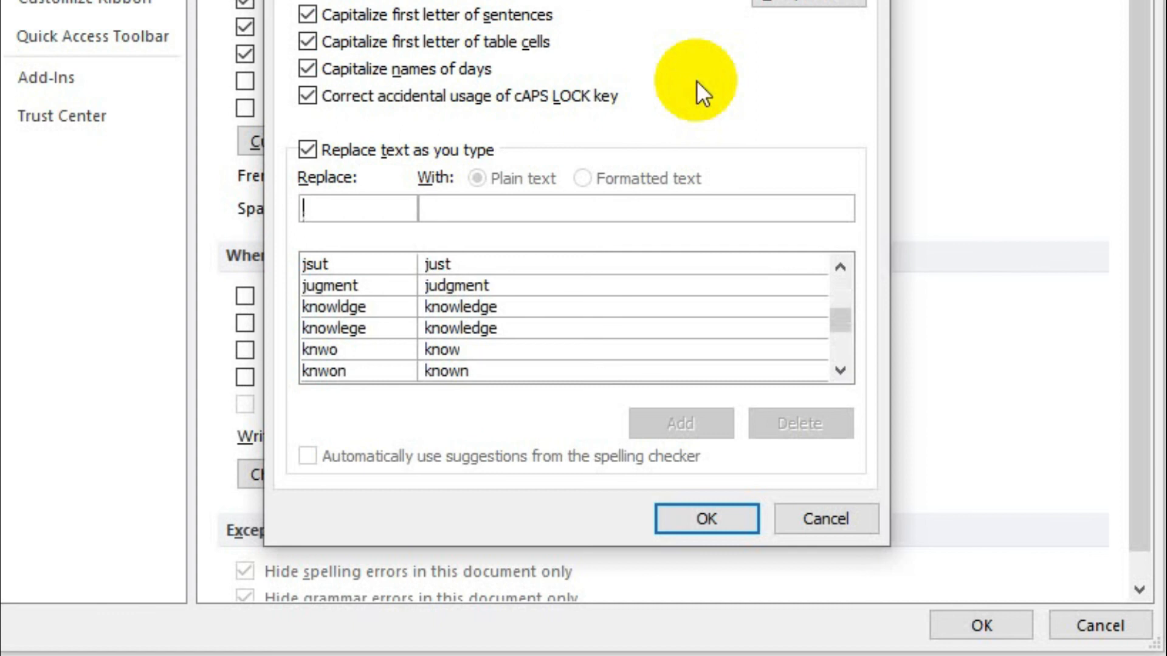
click(555, 210)
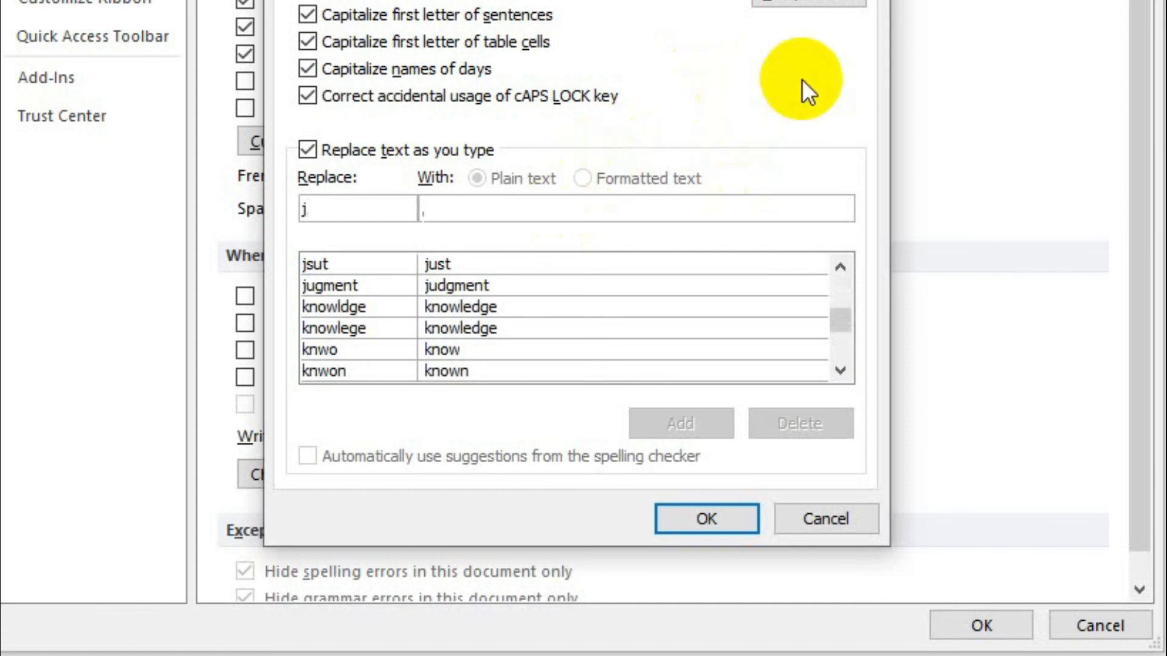
text(JO)
key(BackSpace)
text(oko Widodo)
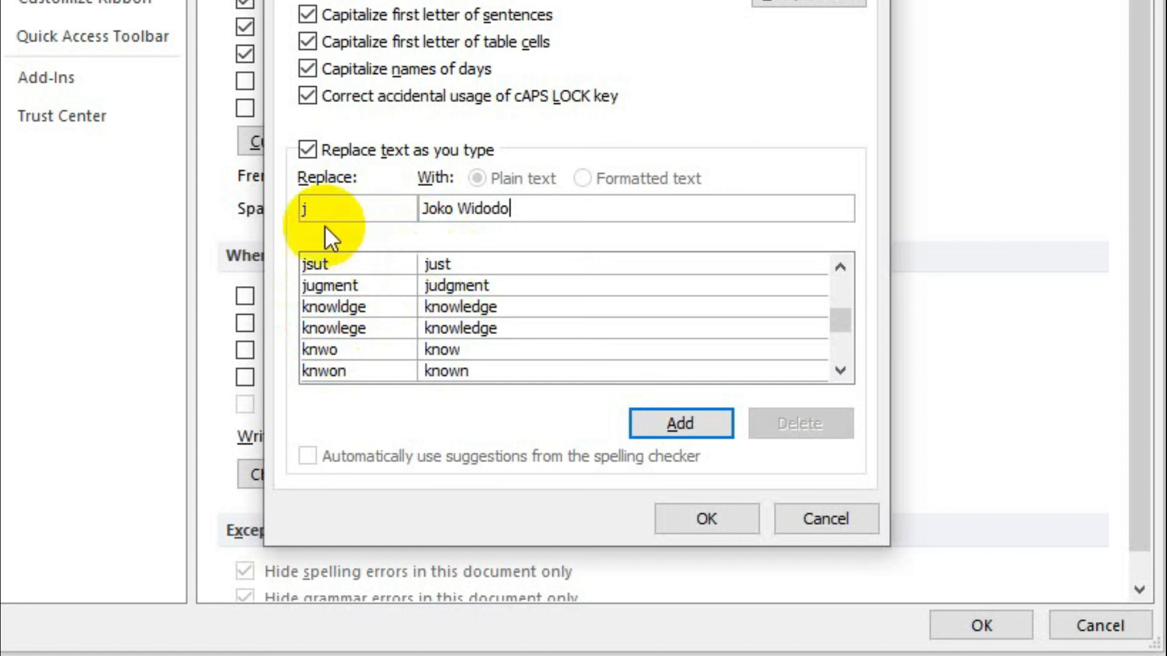
click(674, 423)
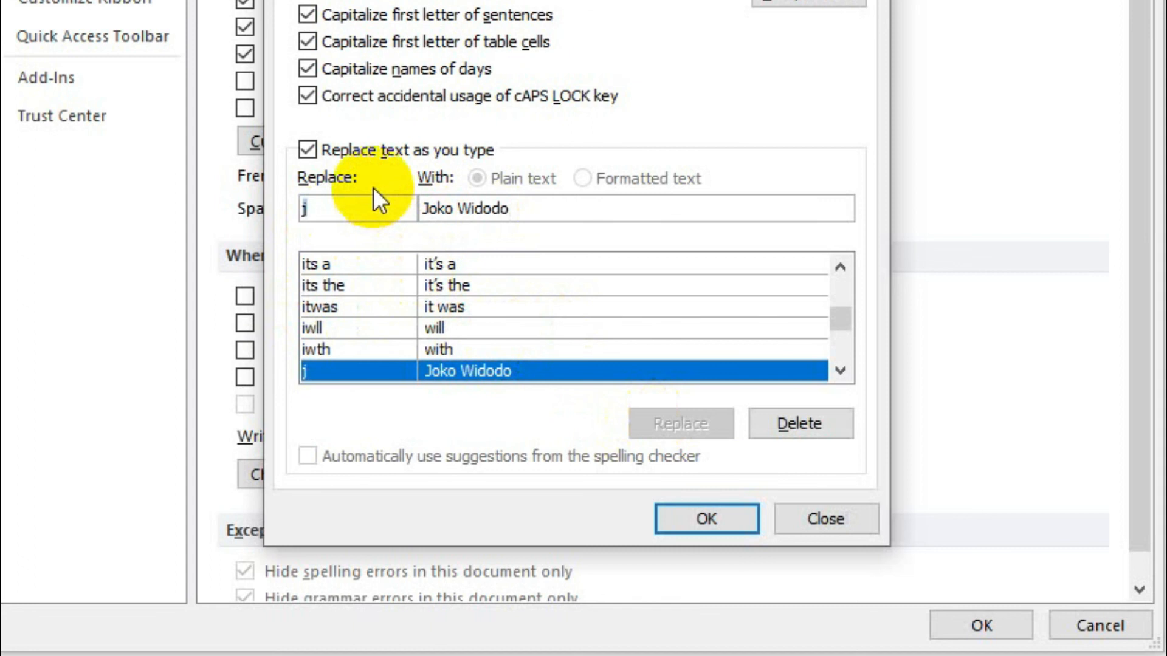
Step: Add a second AutoCorrect entry that replaces "p" with "Presiden", and return to the document
text(p)
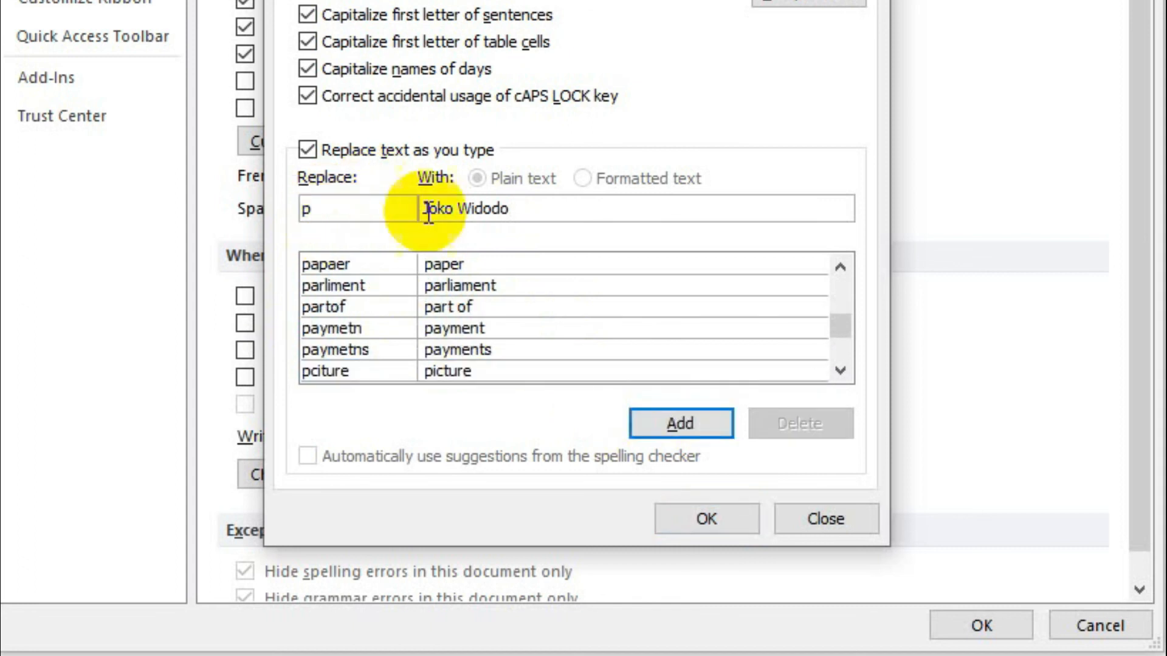
click(495, 210)
key(ctrl+a)
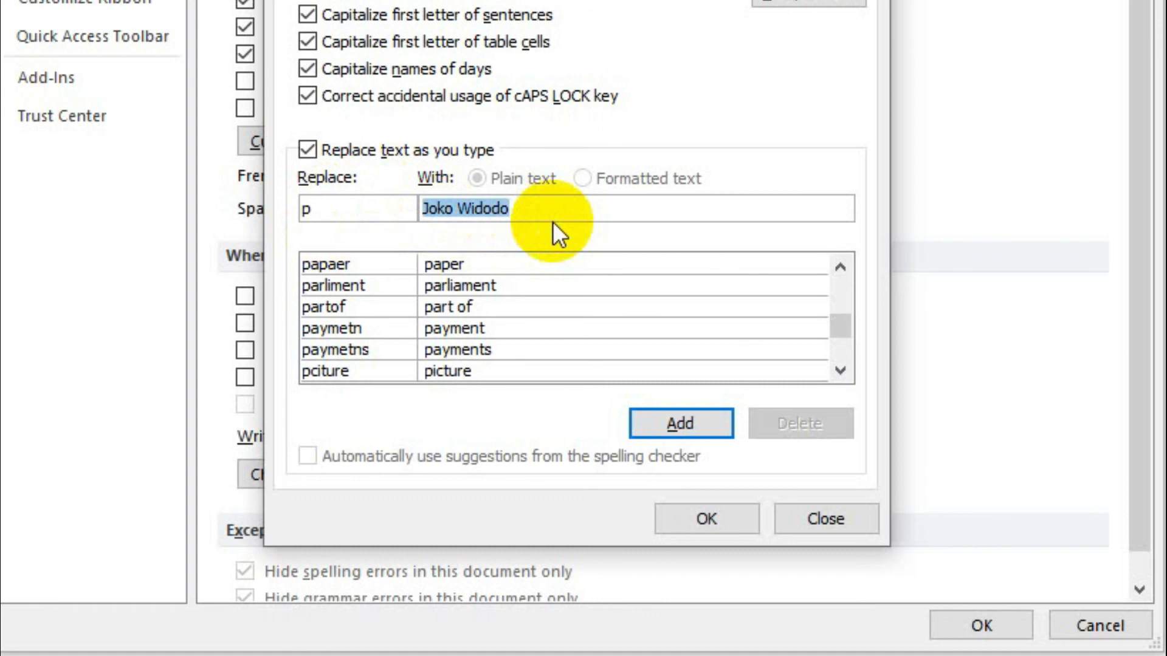
text(Presiden)
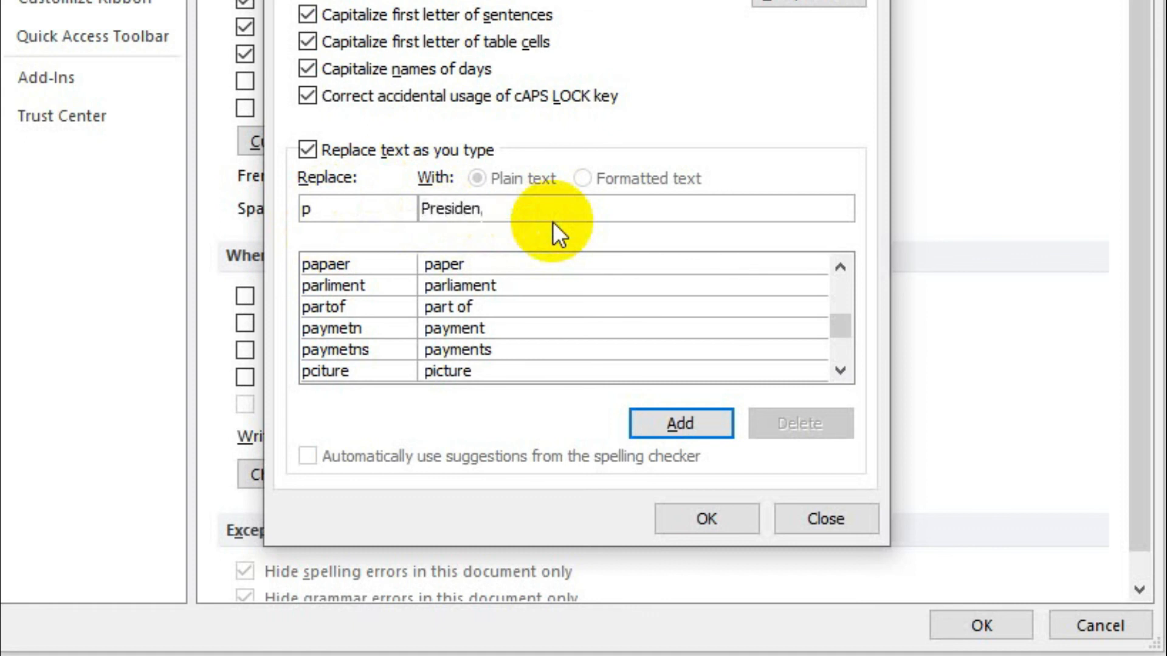
click(682, 428)
click(703, 515)
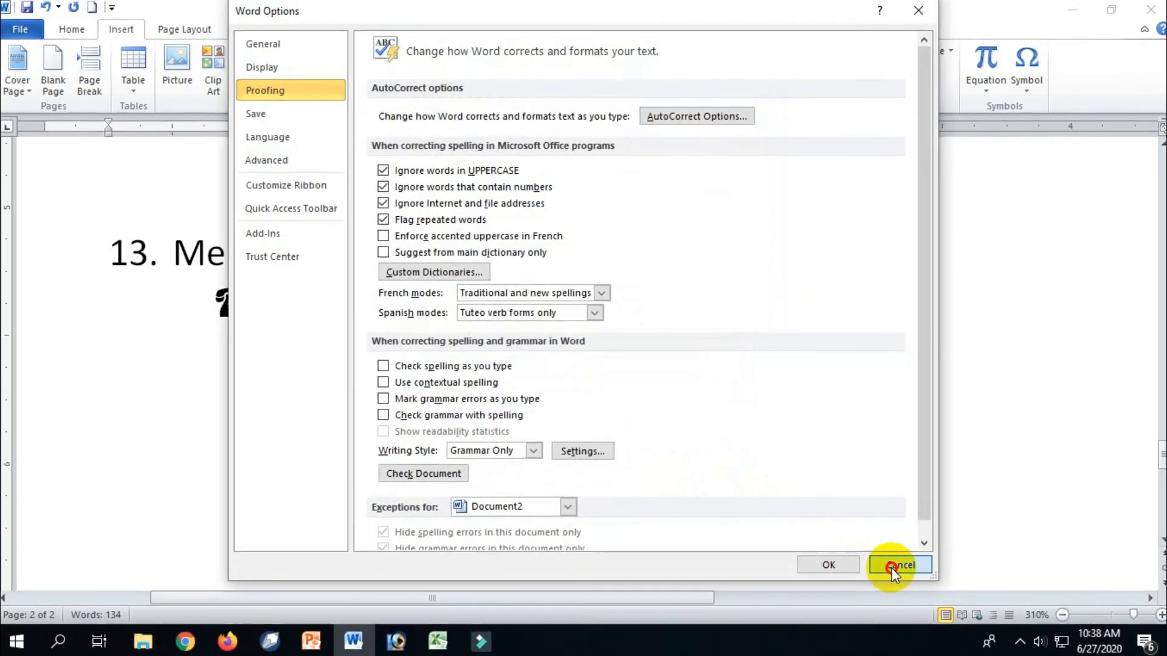
click(893, 563)
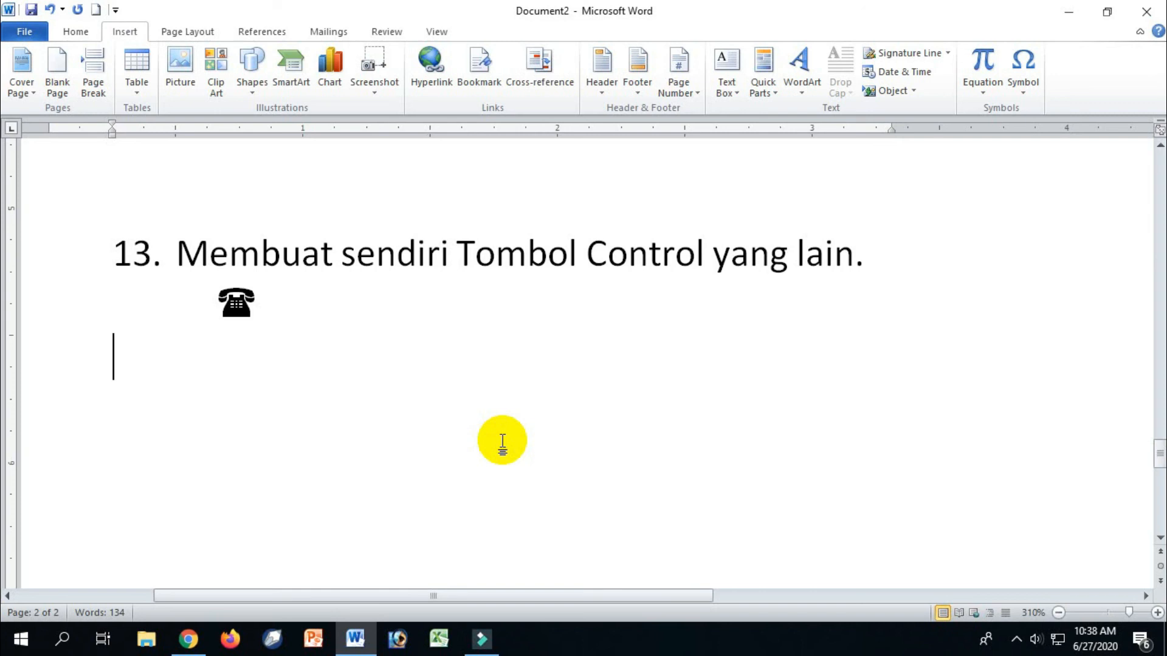
Step: Try the j AutoCorrect shortcut for "Joko Widodo" on the empty line below the telephone symbol
text(Joko Widodo)
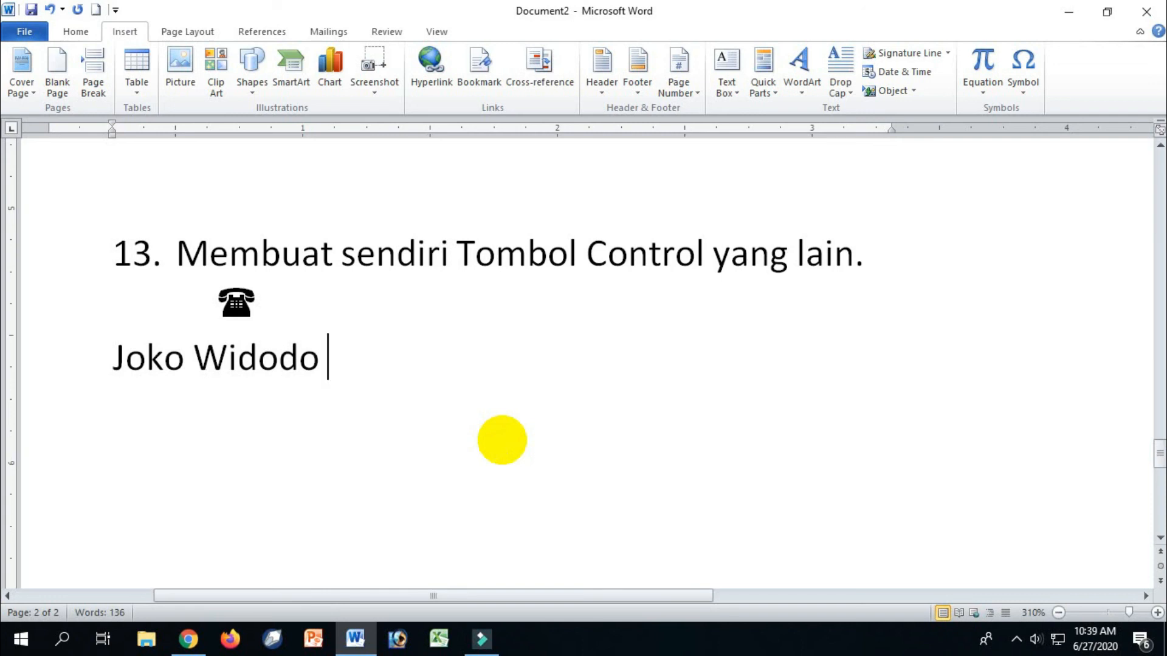
key(BackSpace)
key(BackSpace)
key(ctrl+a)
key(ctrl+Home)
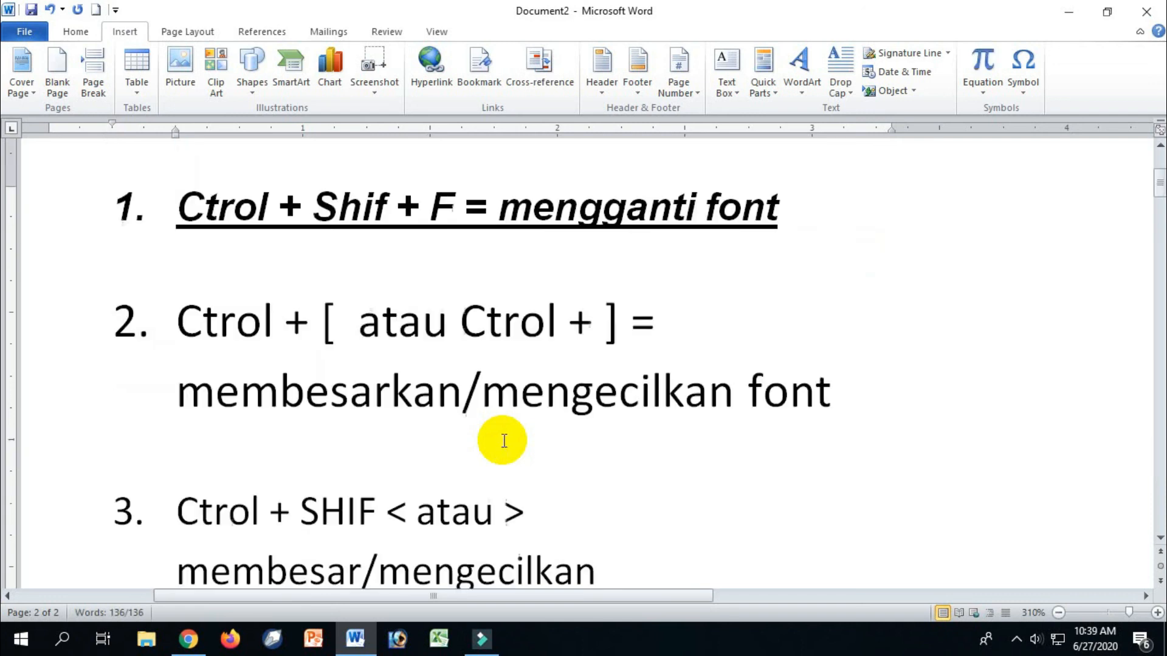
key(ctrl+End)
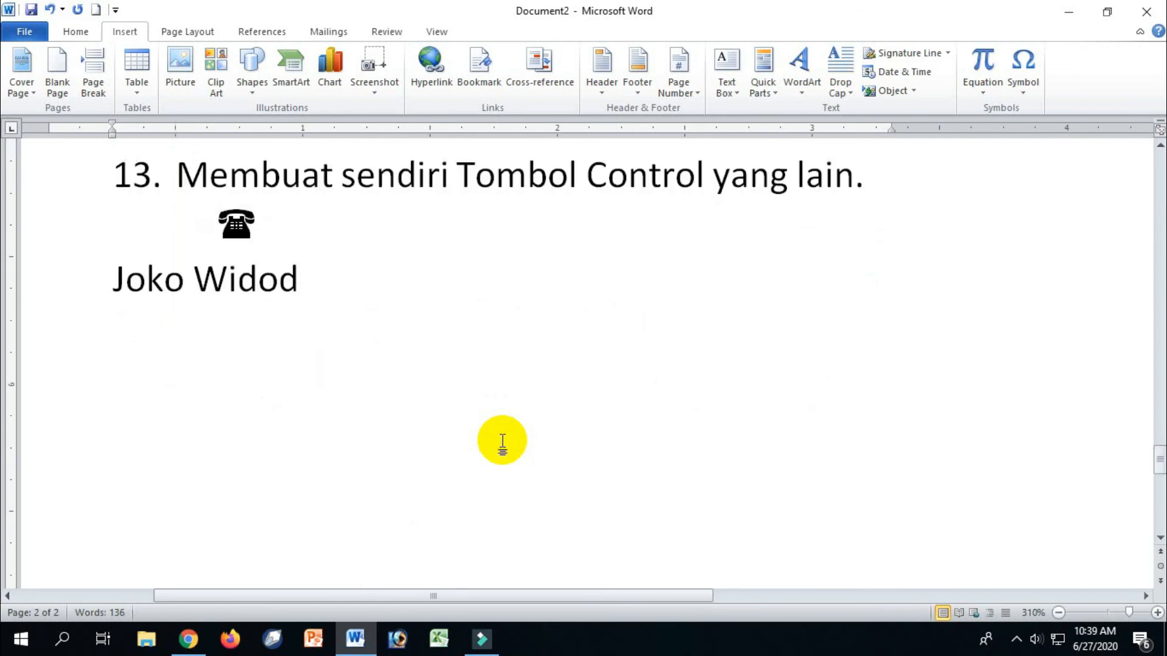
Step: Delete the trial text with its line and start a new indented line below the telephone symbol
key(ctrl+shift+Left)
key(ctrl+shift+Left)
key(BackSpace)
key(BackSpace)
key(Return)
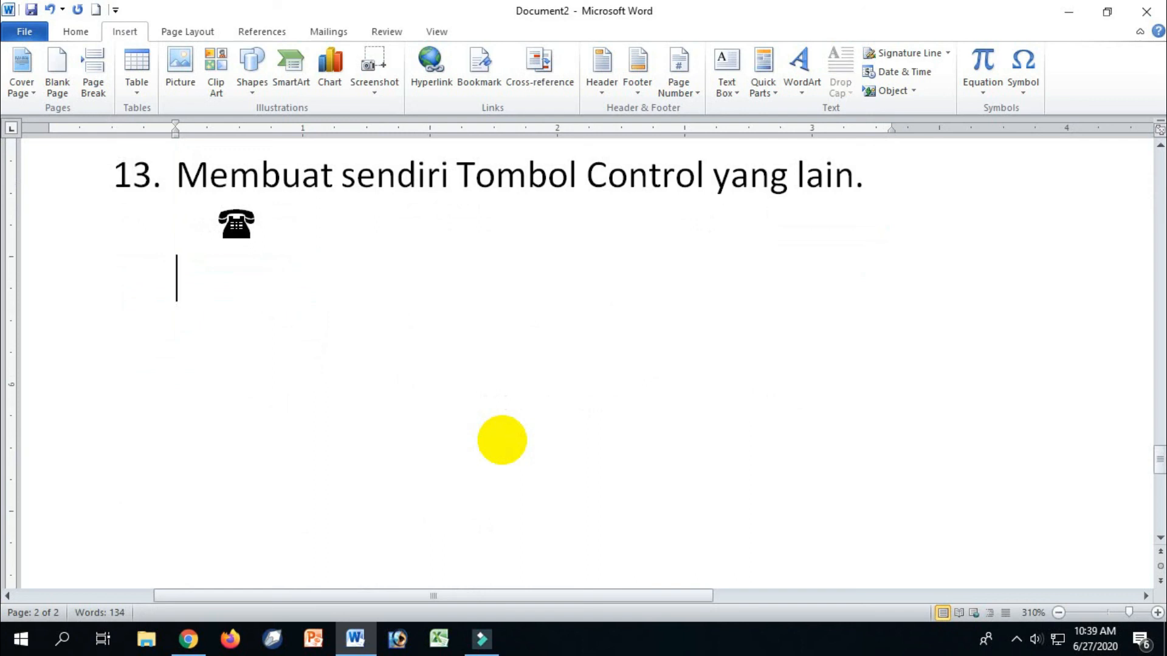
Step: Write "Joko Widodo ada Presiden Joko Widodo" on the new line, producing the name and title with the j and p AutoCorrect shortcuts
text(Joko Widodo )
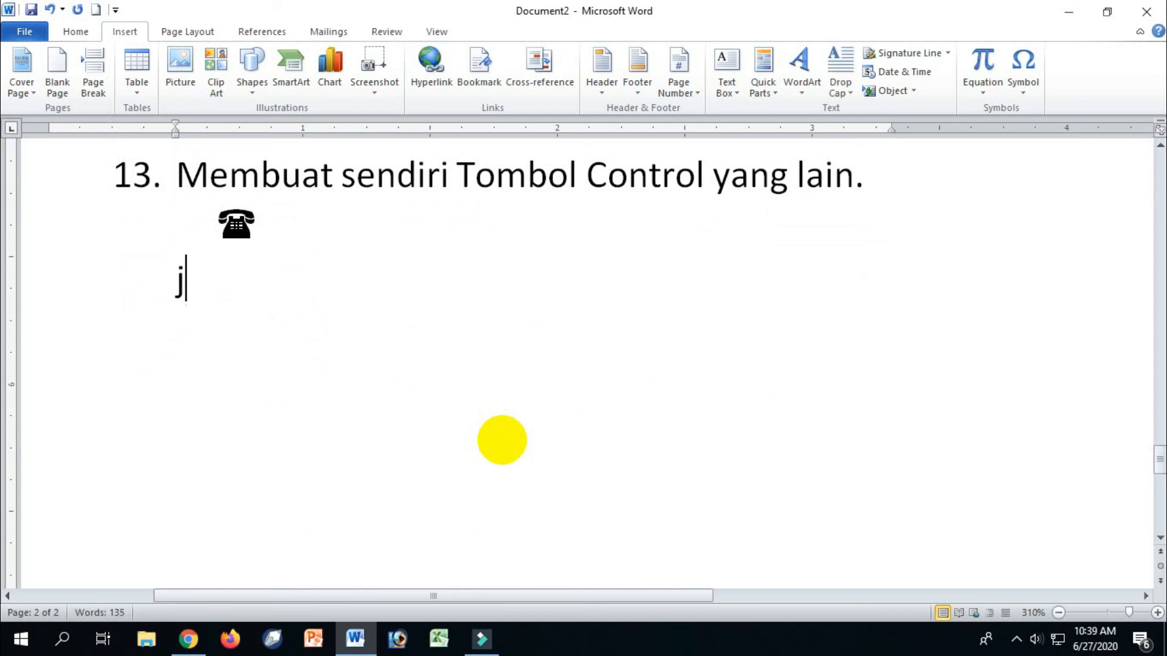
text(ada p)
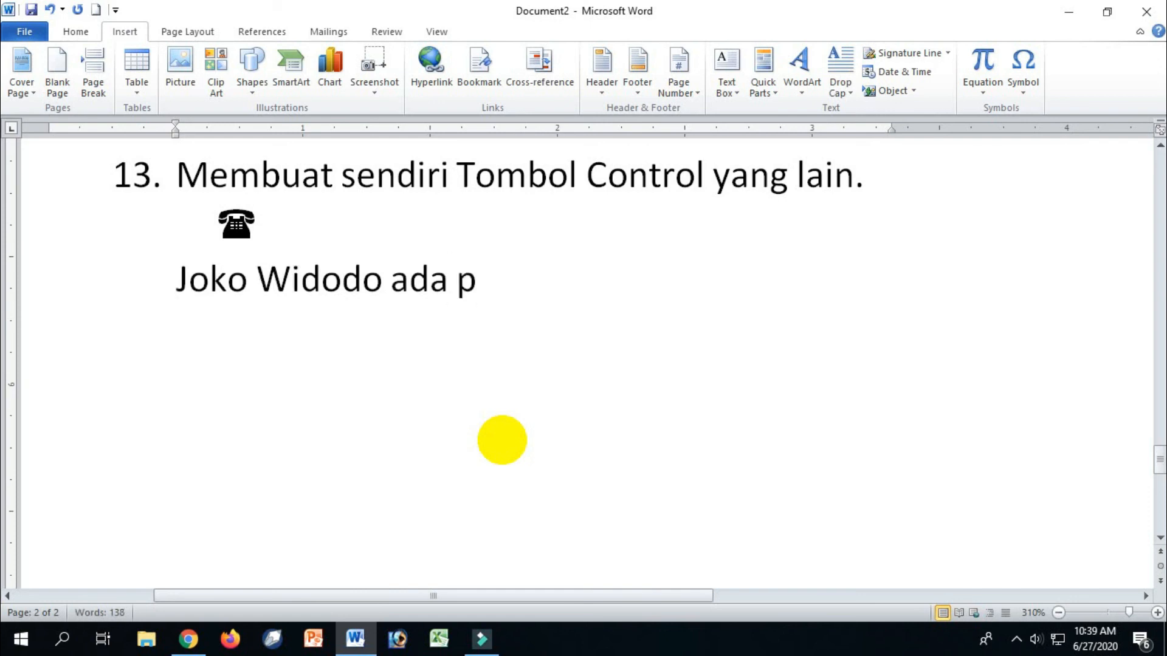
key(BackSpace)
text(Presiden )
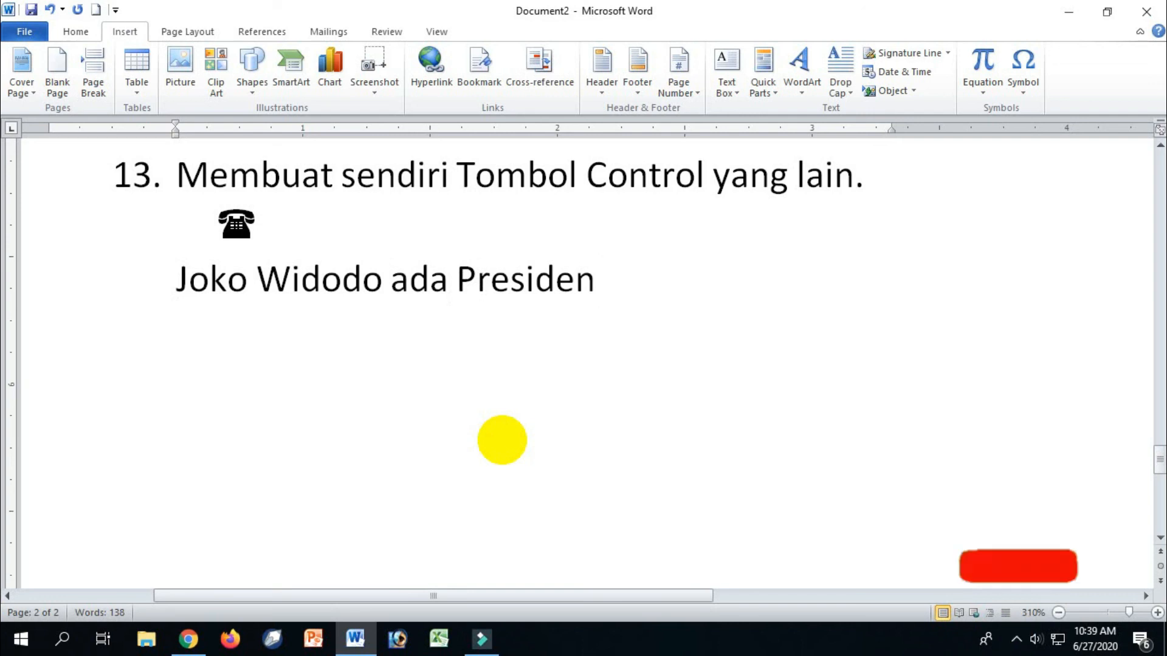
text(j p)
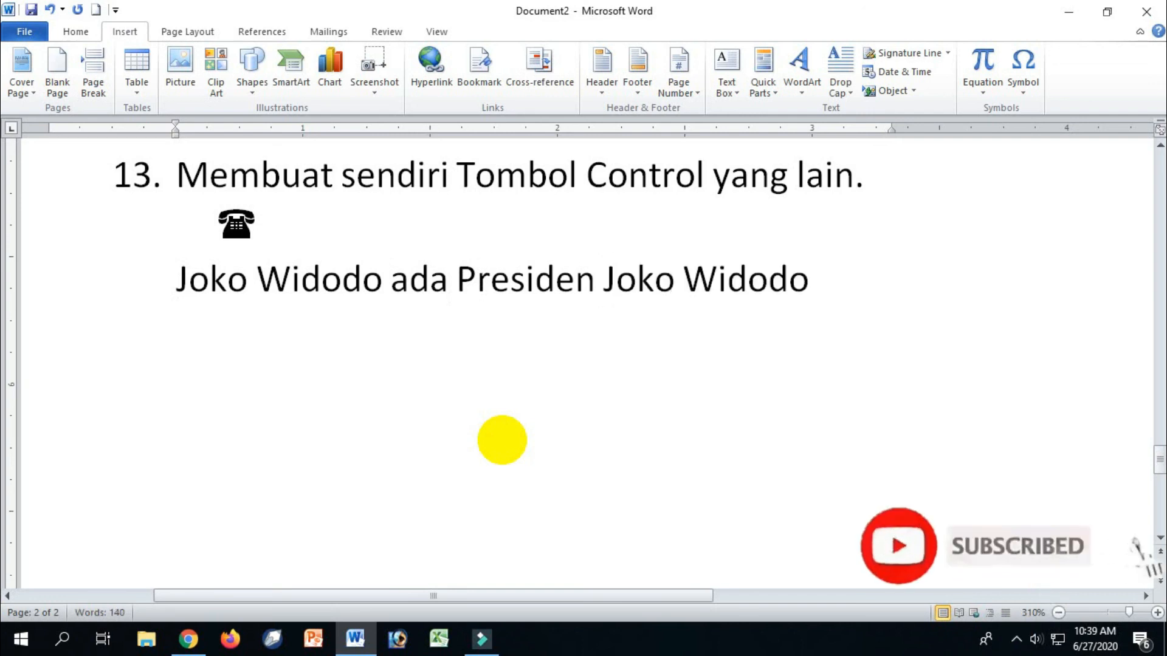